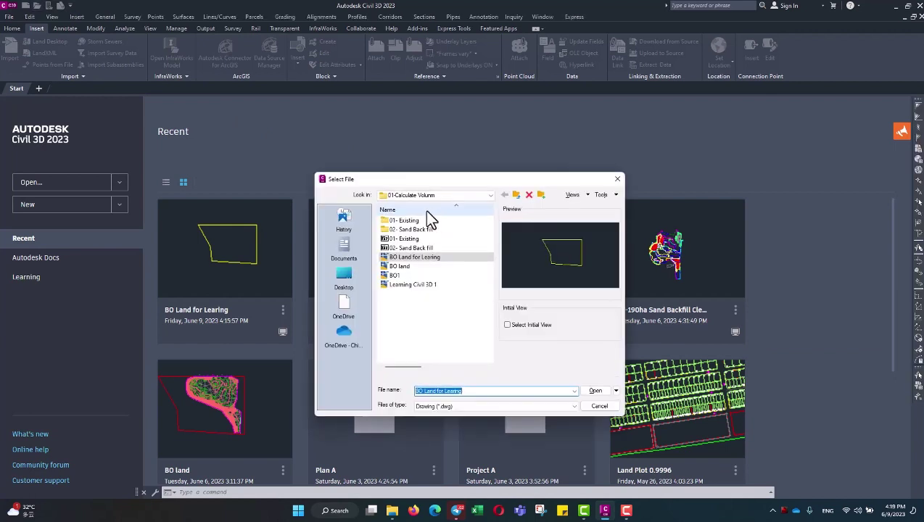
Step: Browse to the Desktop and open the Calculate Volume 001 drawing
left_click_drag(387, 182, 346, 174)
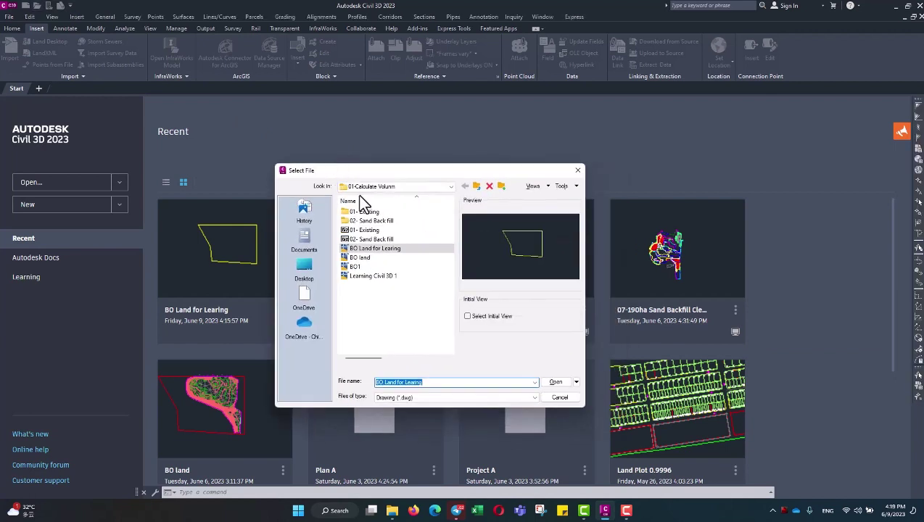
left_click(309, 274)
scroll(377, 250, "down", 2)
scroll(382, 246, "down", 2)
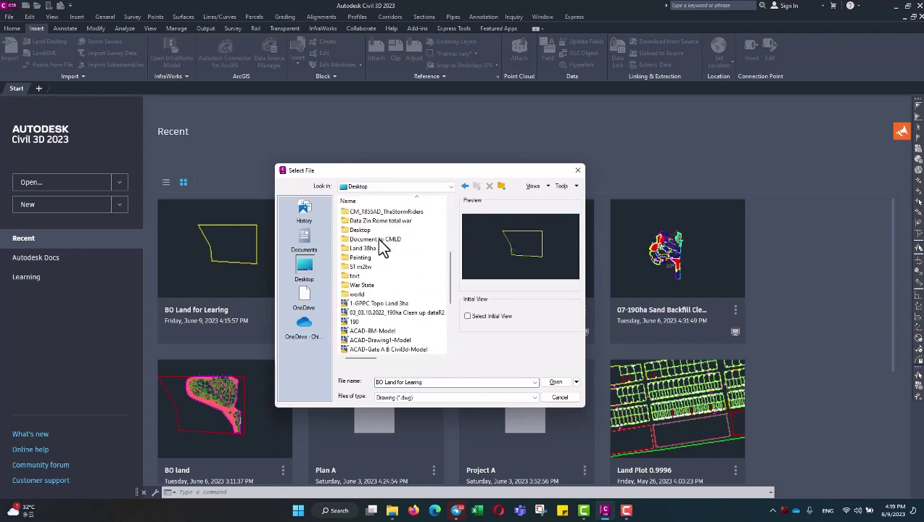
scroll(383, 247, "down", 2)
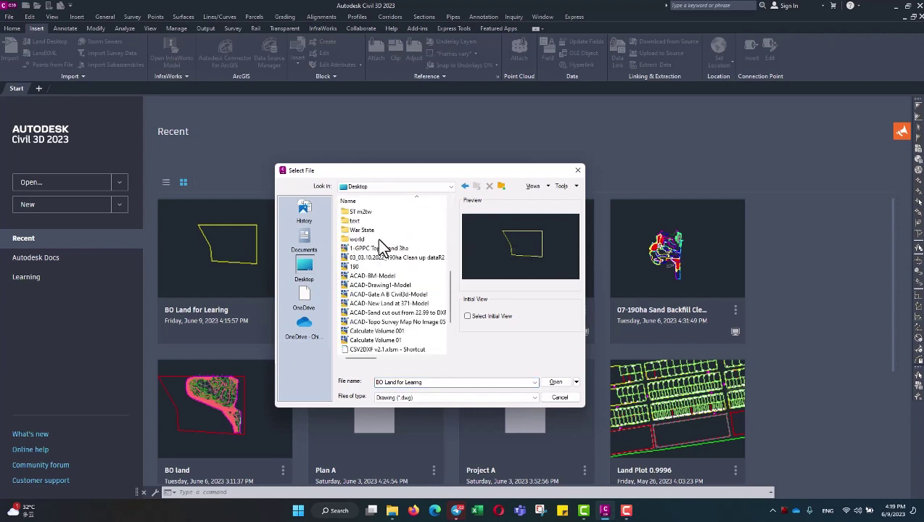
left_click(379, 330)
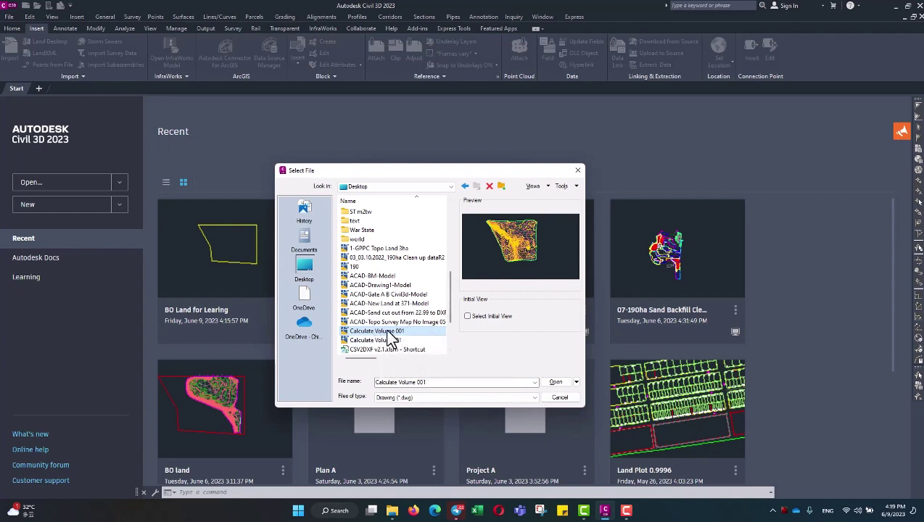
left_click(553, 383)
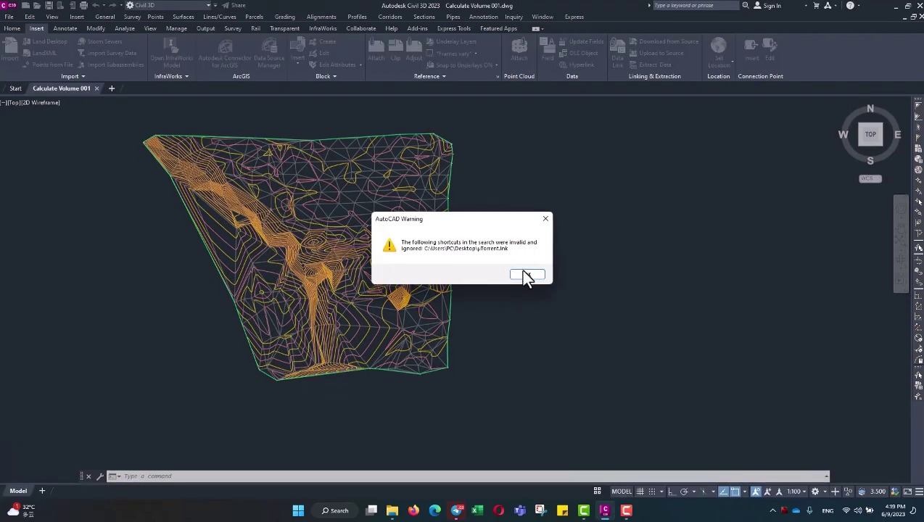
Step: Dismiss the invalid-shortcuts warning and zoom in on the contoured surface
left_click(521, 275)
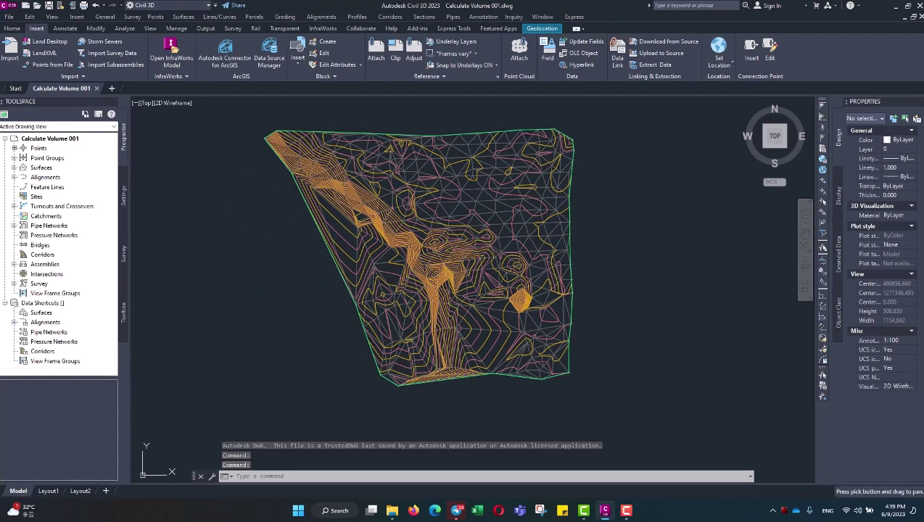
middle_click_drag(271, 238, 298, 254)
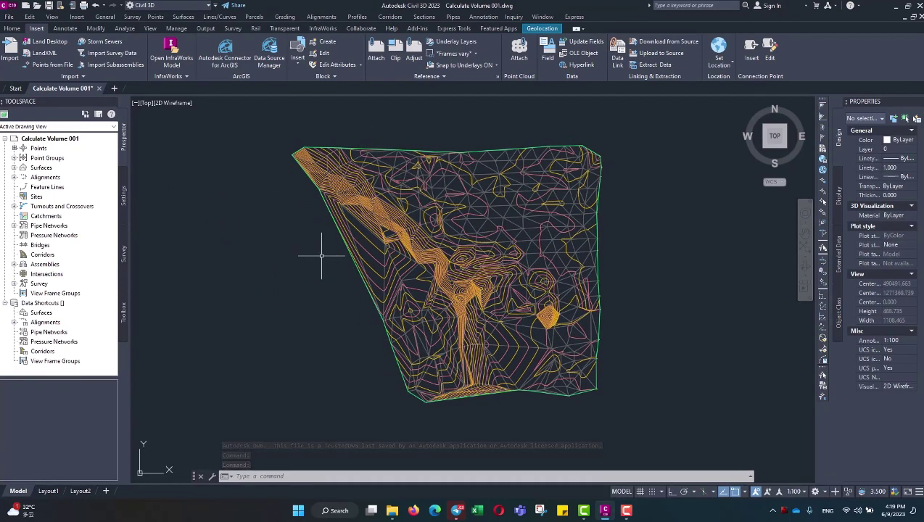
scroll(316, 247, "up", 3)
scroll(306, 203, "up", 3)
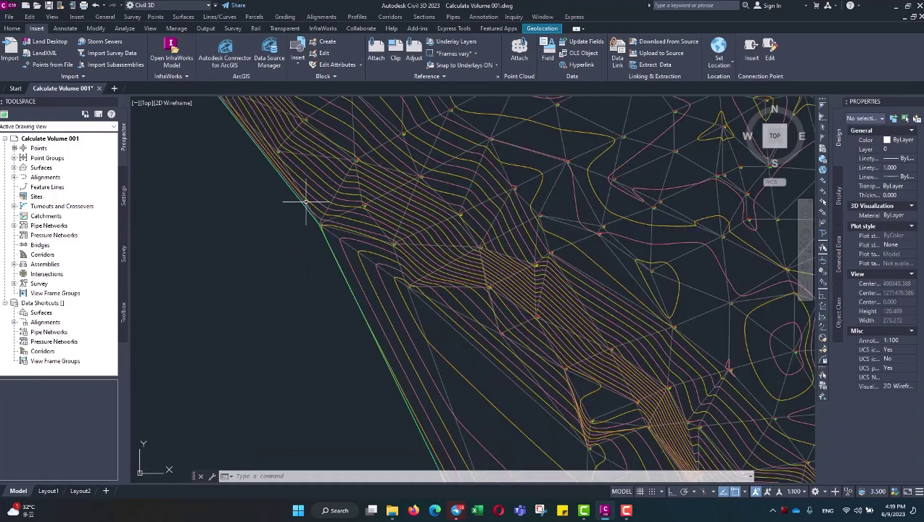
scroll(298, 211, "down", 4)
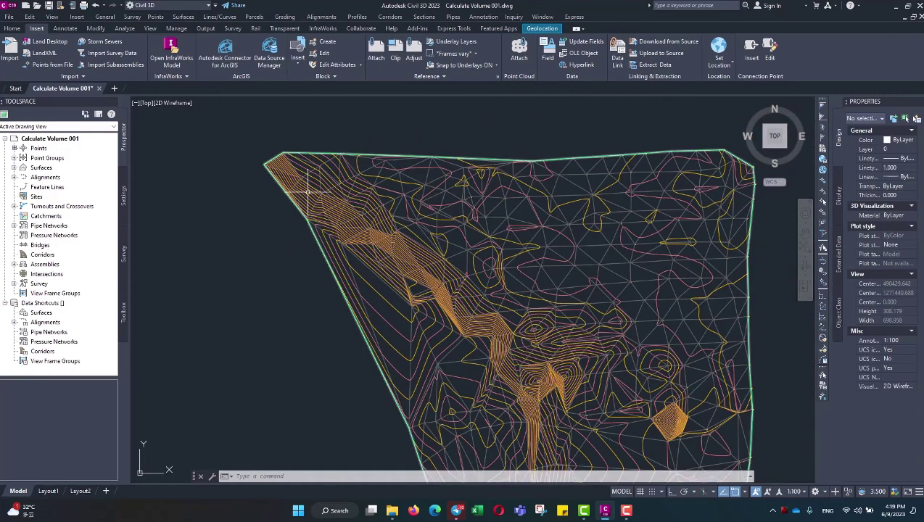
scroll(307, 198, "up", 4)
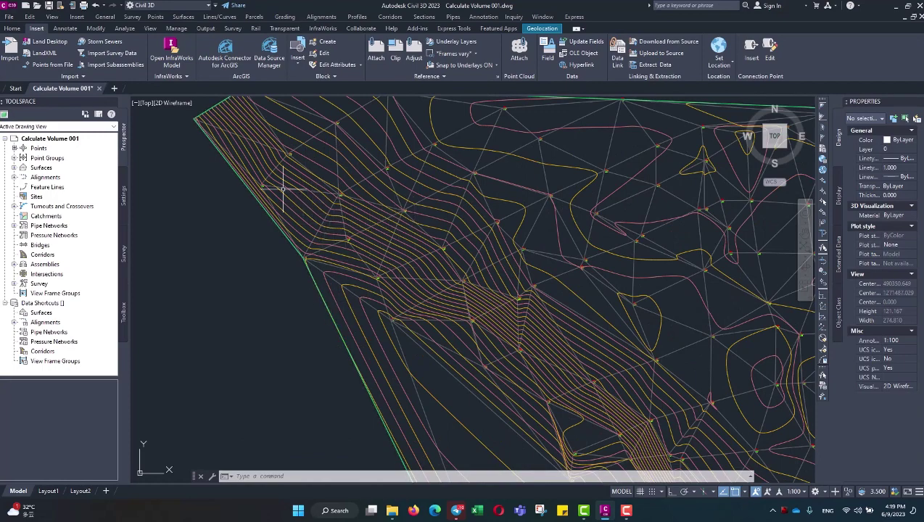
scroll(287, 190, "down", 4)
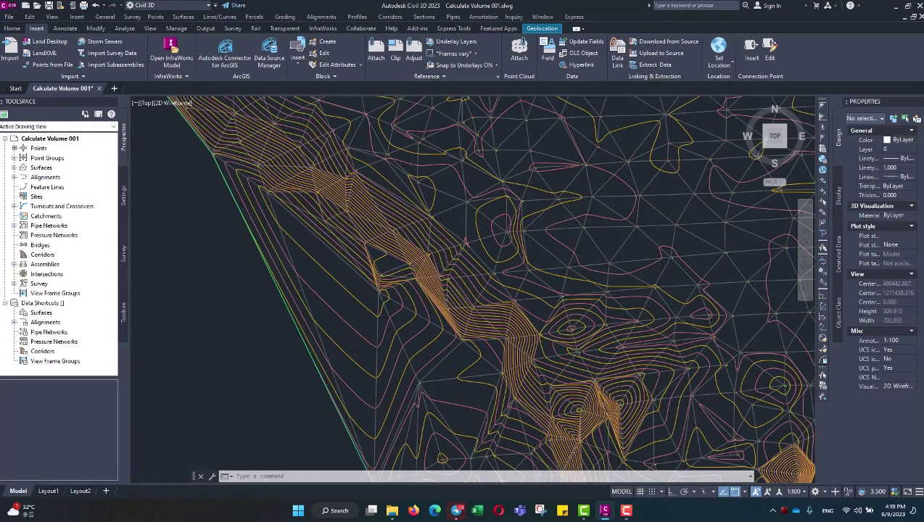
scroll(419, 324, "up", 6)
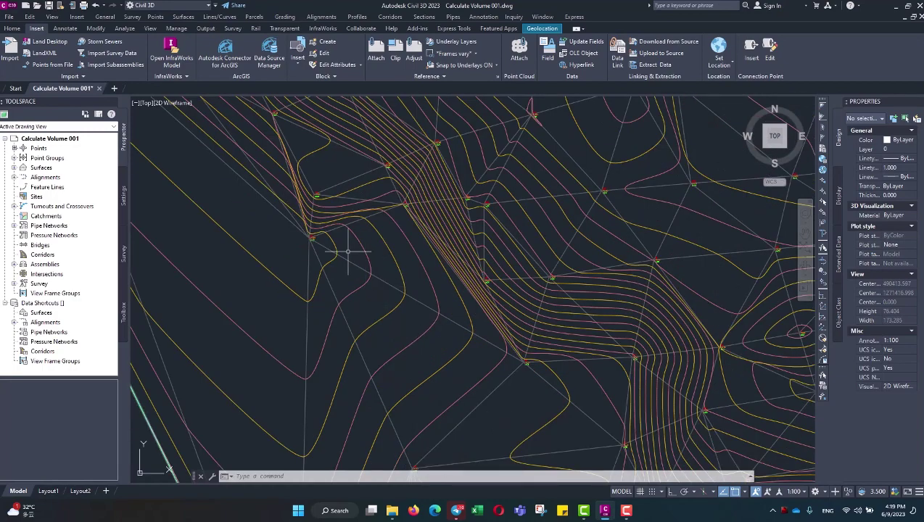
Step: Pan and zoom across the contour detail to inspect the surface edge to edge
middle_click_drag(276, 254, 418, 292)
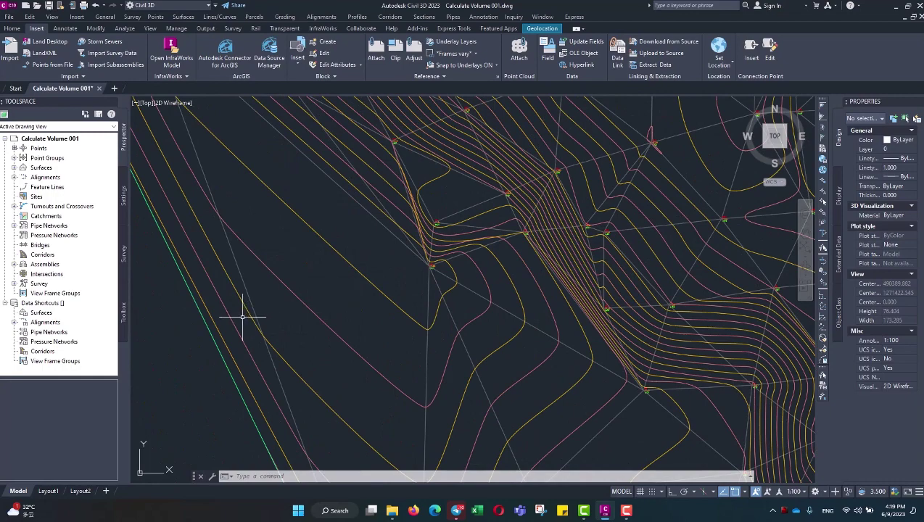
scroll(275, 282, "down", 3)
scroll(270, 286, "down", 3)
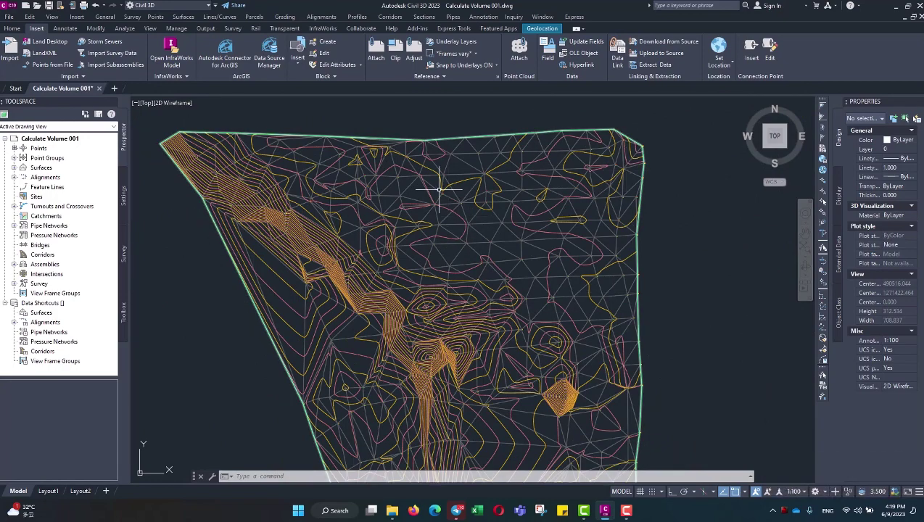
scroll(439, 190, "down", 3)
scroll(415, 256, "up", 3)
scroll(406, 305, "up", 3)
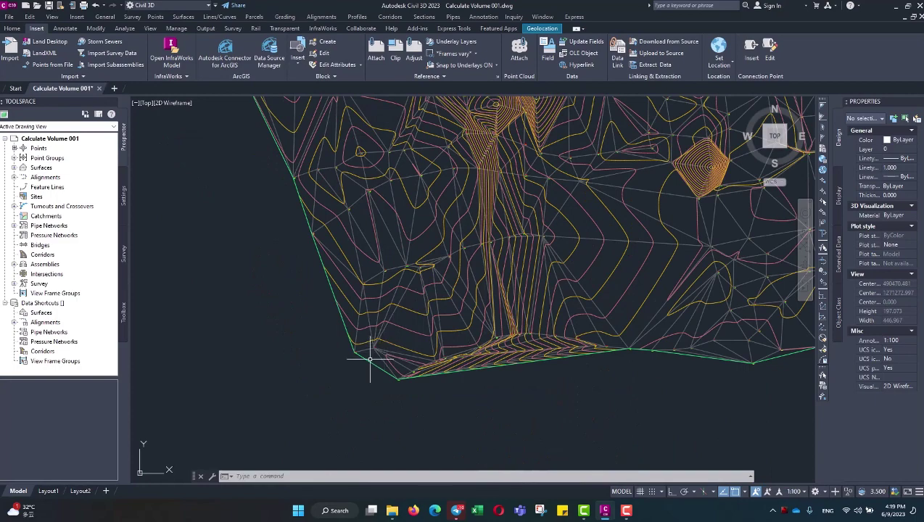
scroll(308, 360, "down", 2)
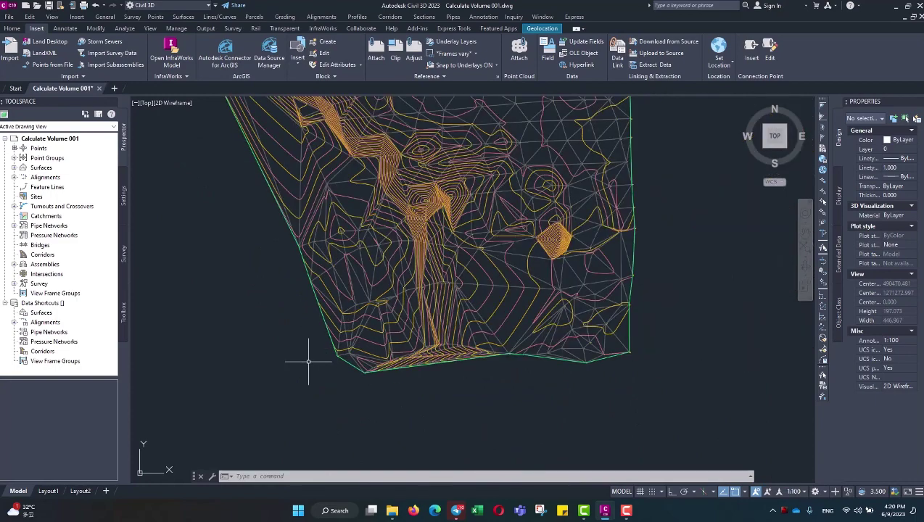
scroll(312, 326, "down", 2)
scroll(311, 283, "up", 3)
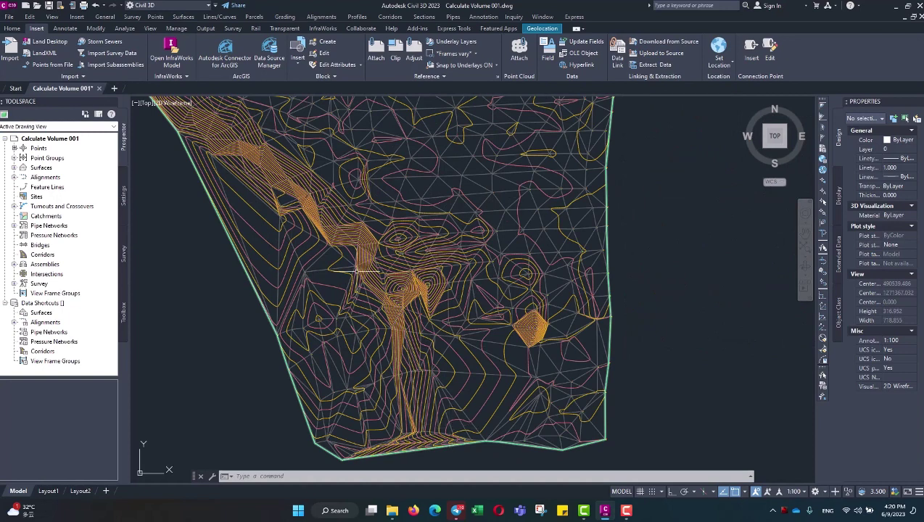
scroll(356, 269, "down", 2)
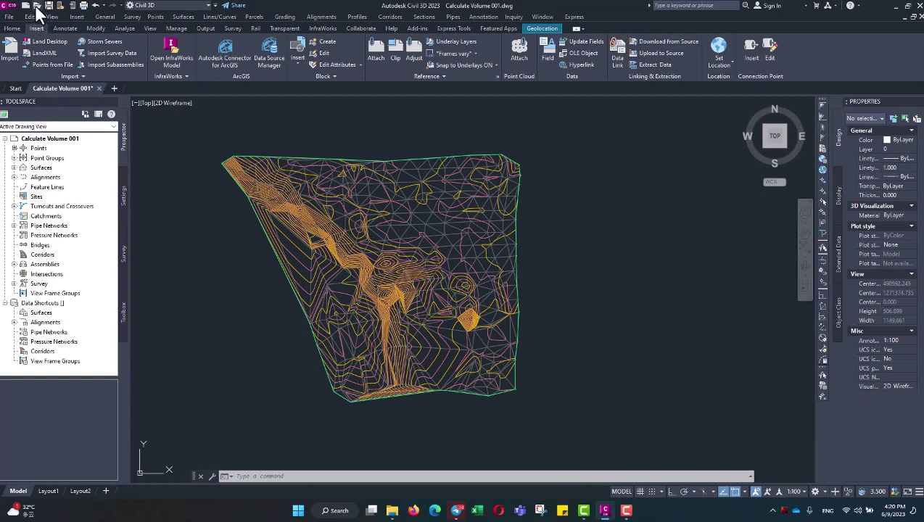
Step: Open BO Land for Learing from the DATA (D:) 01-Calculate Volumn folder
key("ctrl+o")
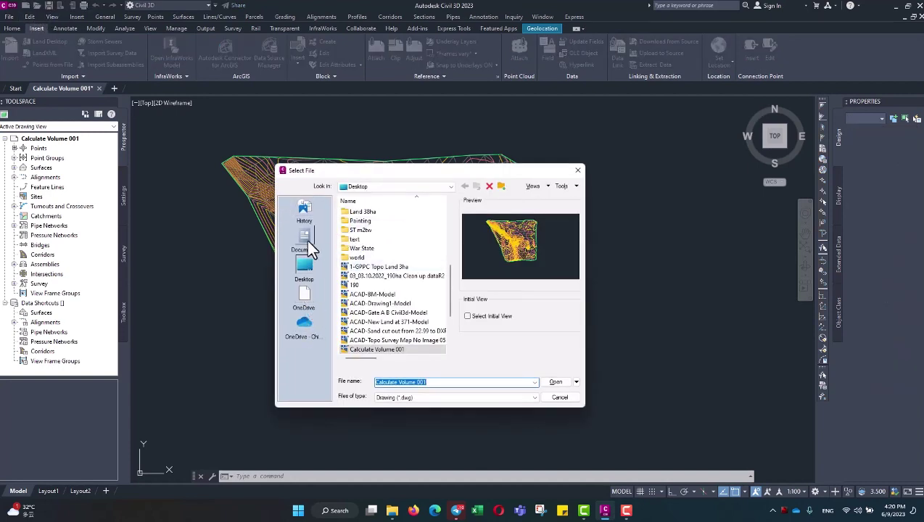
left_click(362, 187)
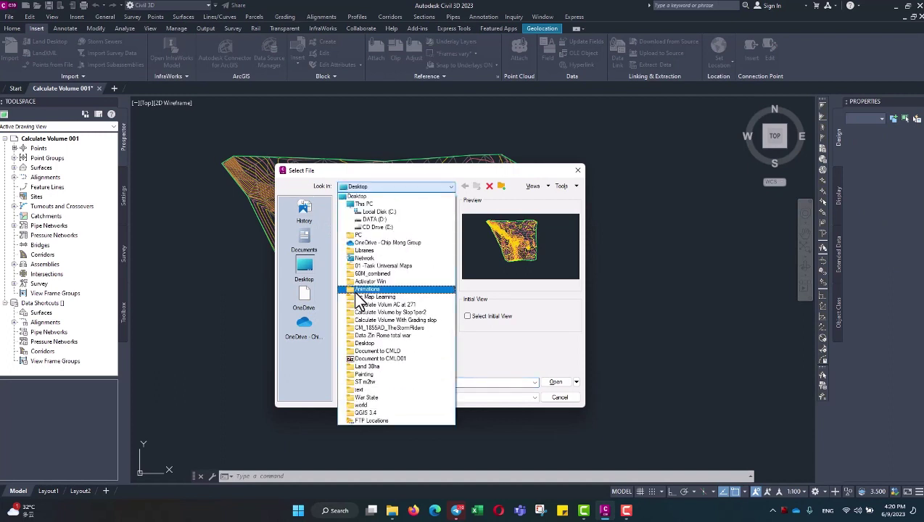
left_click(377, 219)
double_click(376, 229)
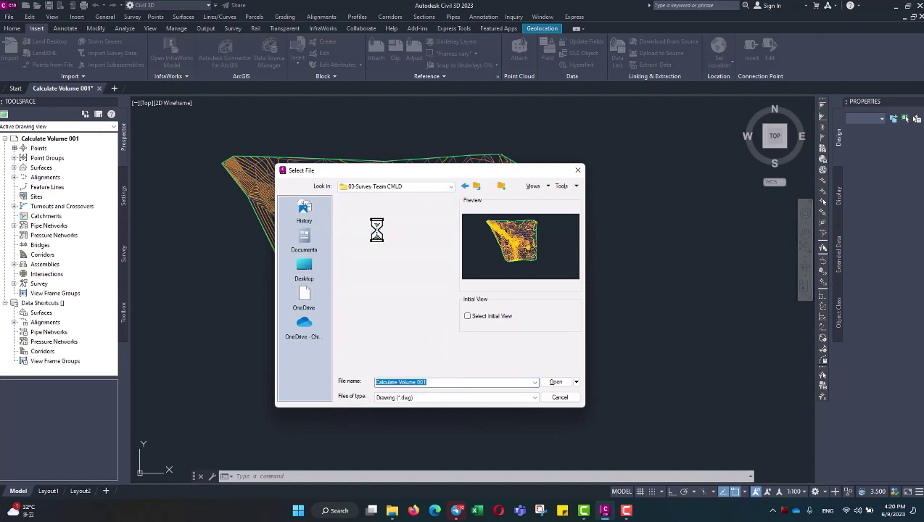
double_click(391, 221)
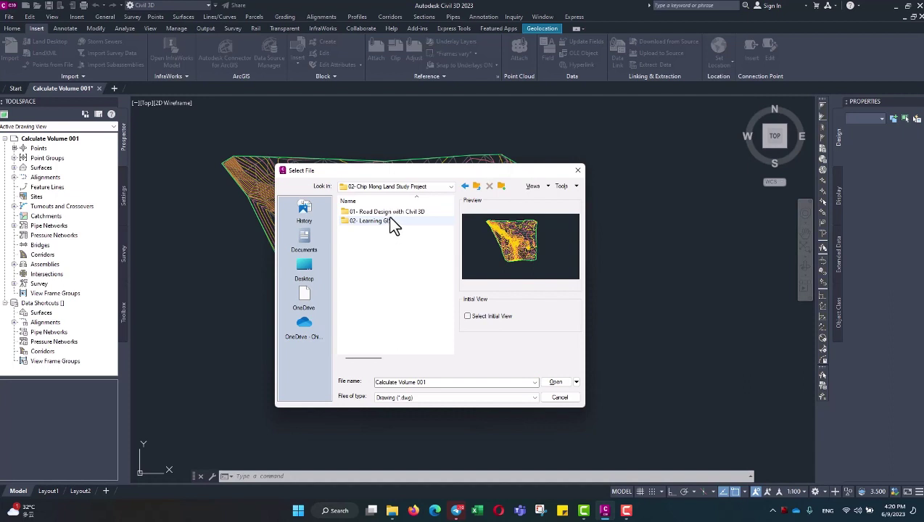
double_click(391, 212)
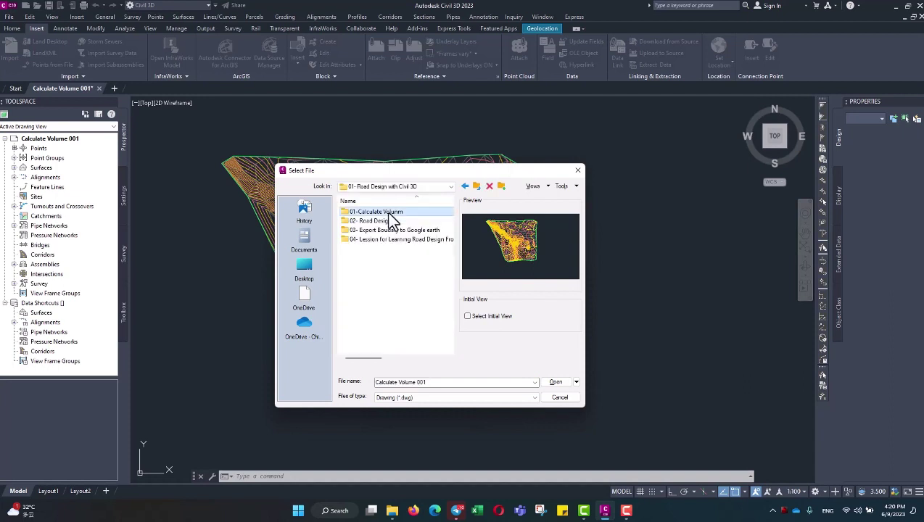
double_click(389, 214)
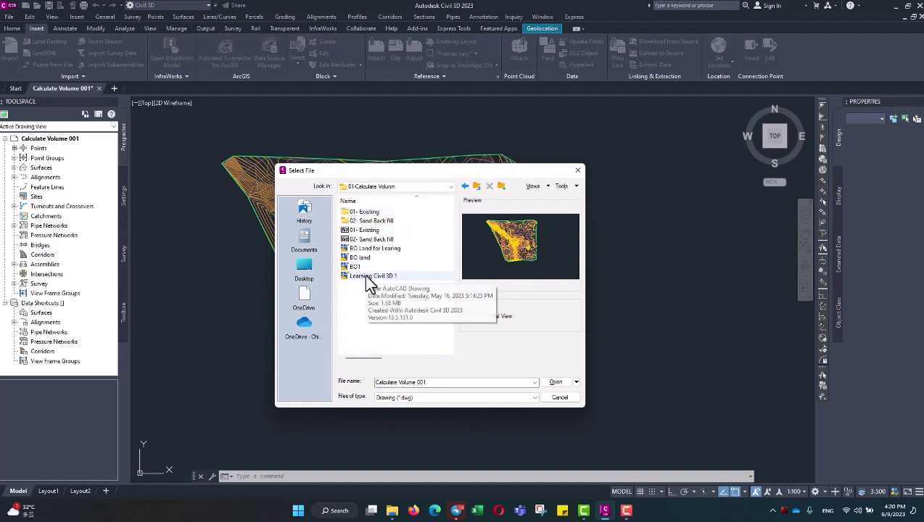
left_click(370, 249)
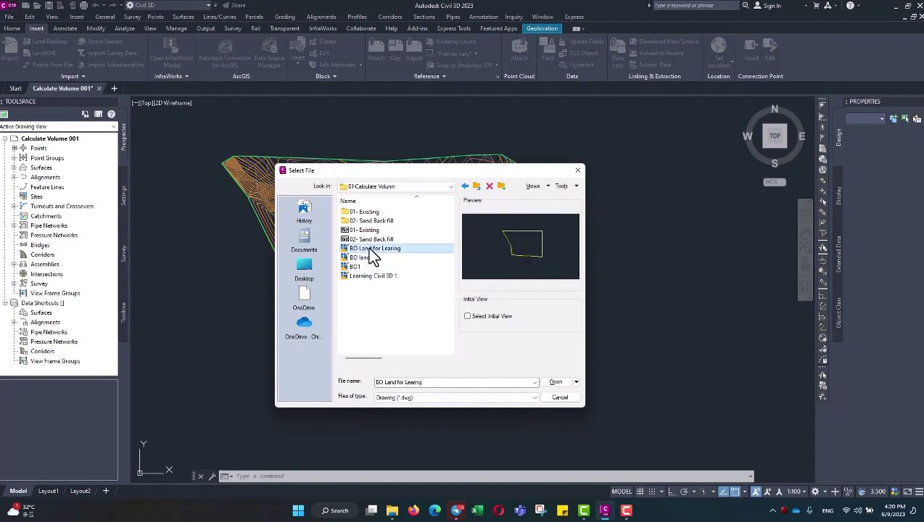
left_click(555, 383)
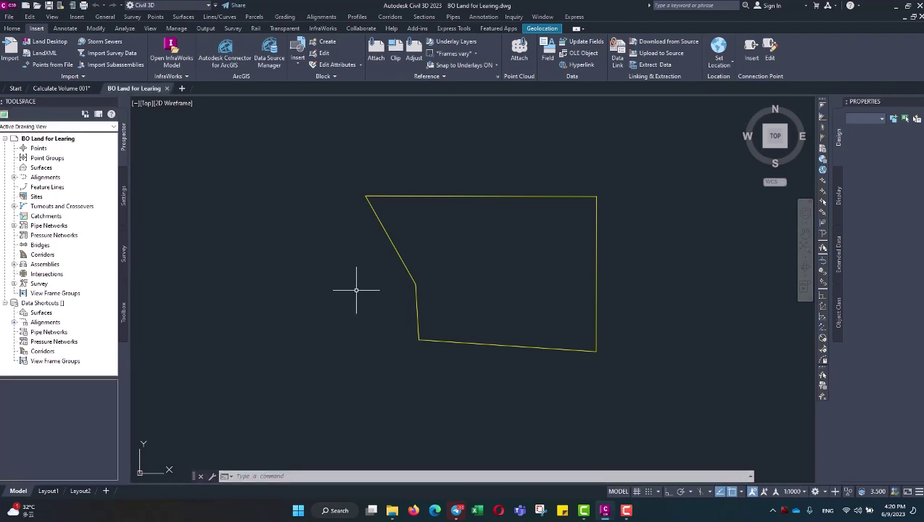
Step: Copy the yellow boundary polyline to the clipboard and return to Calculate Volume 001
left_click(372, 207)
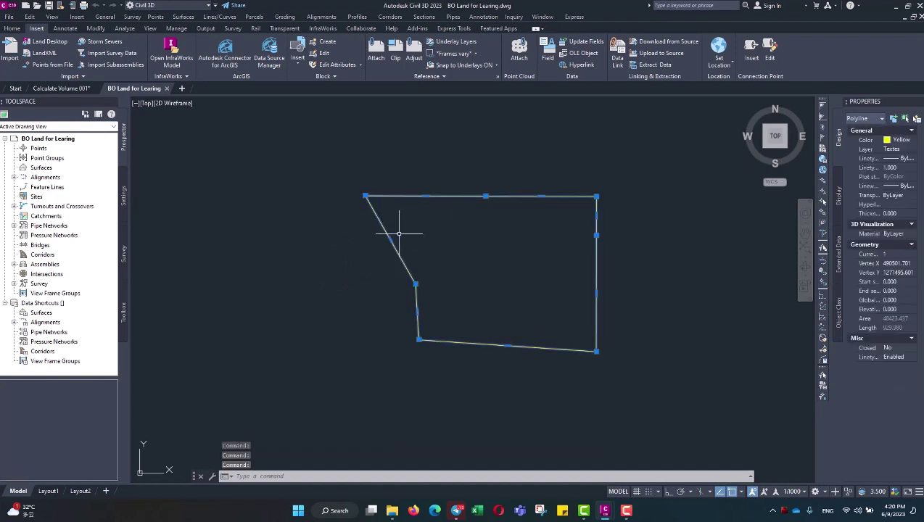
key("Escape")
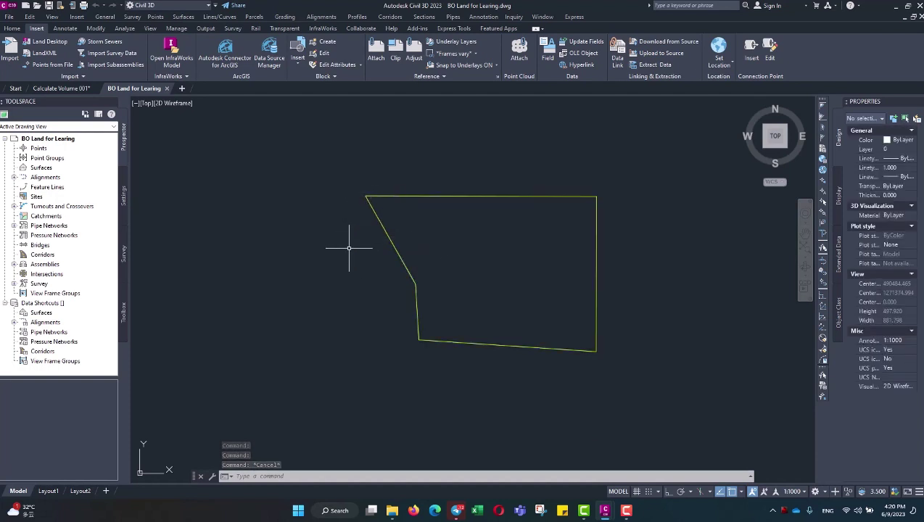
middle_click_drag(350, 247, 325, 252)
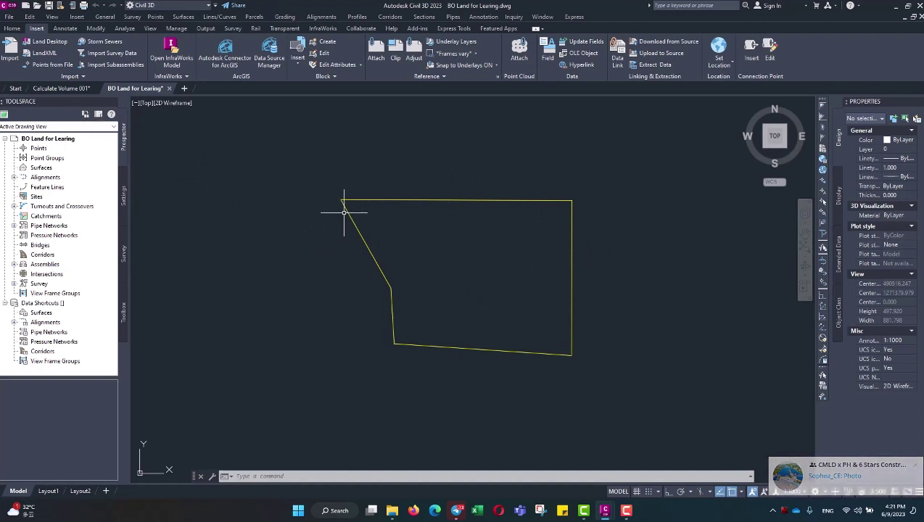
left_click(348, 211)
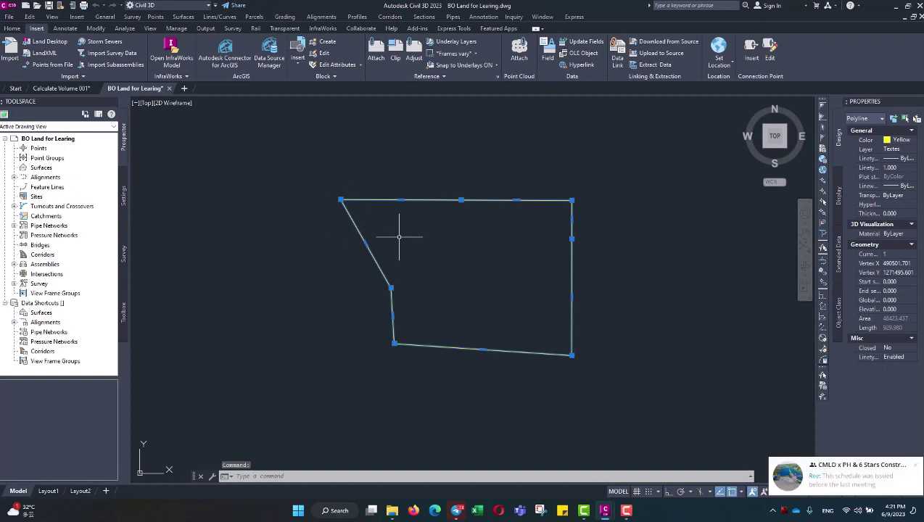
key("Escape")
key("ctrl+c")
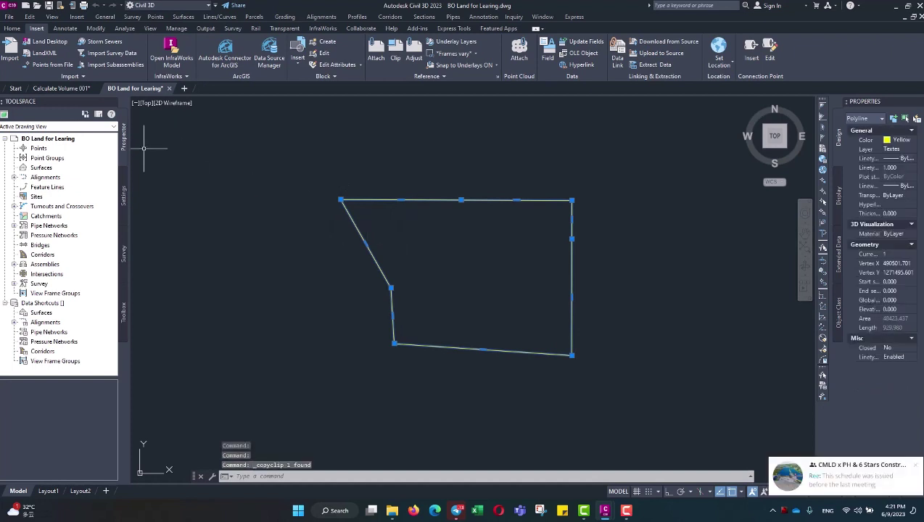
left_click(65, 88)
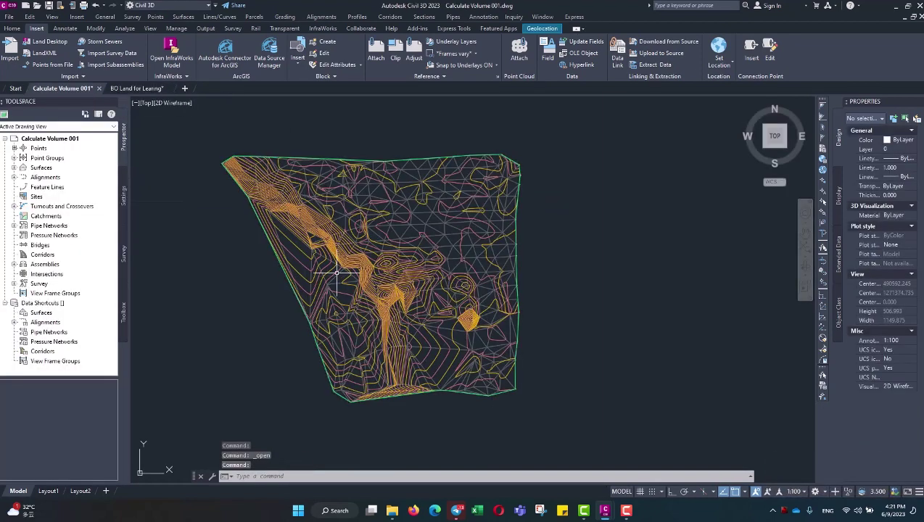
Step: Paste the boundary outline into Calculate Volume 001 at its original coordinates
left_click(13, 29)
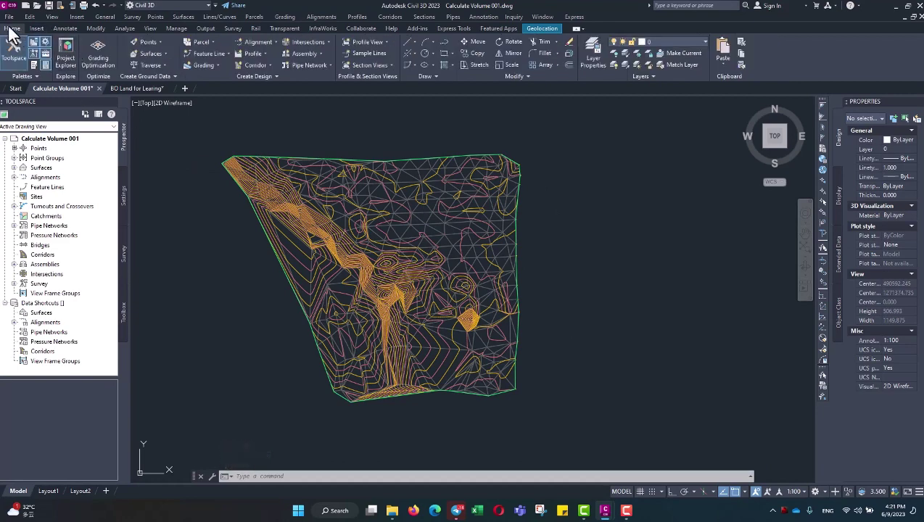
mouse_move(774, 136)
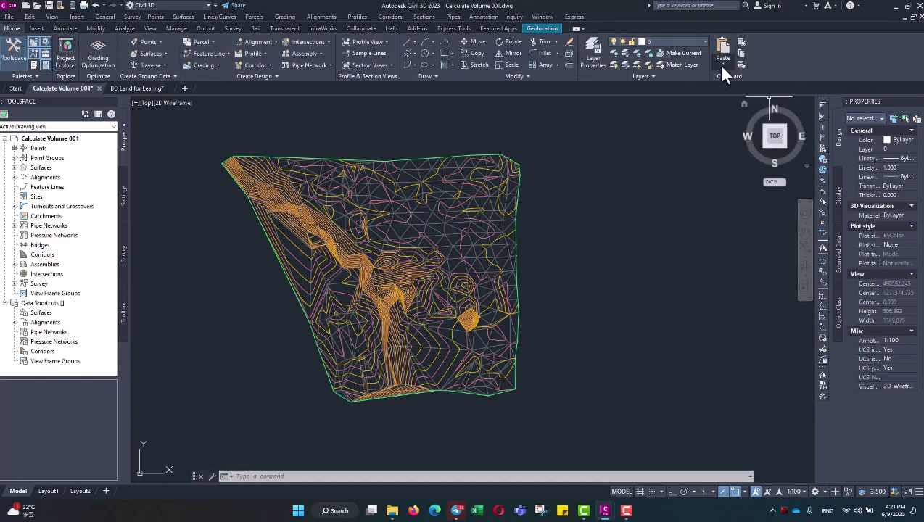
left_click(723, 65)
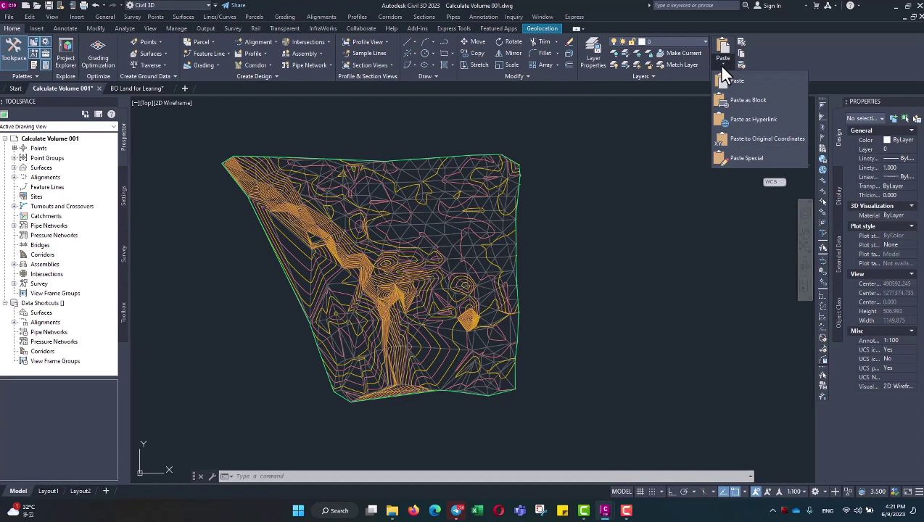
left_click(742, 140)
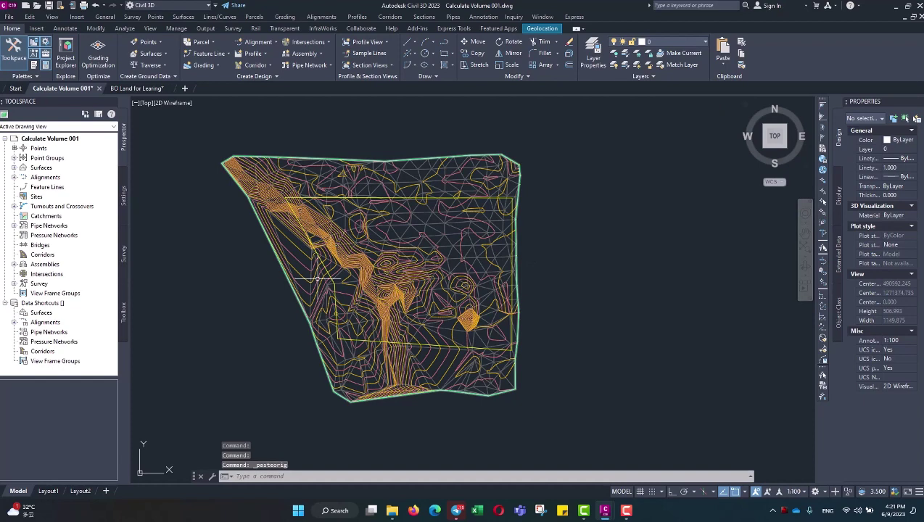
scroll(319, 268, "up", 2)
scroll(318, 259, "up", 1)
scroll(319, 249, "down", 1)
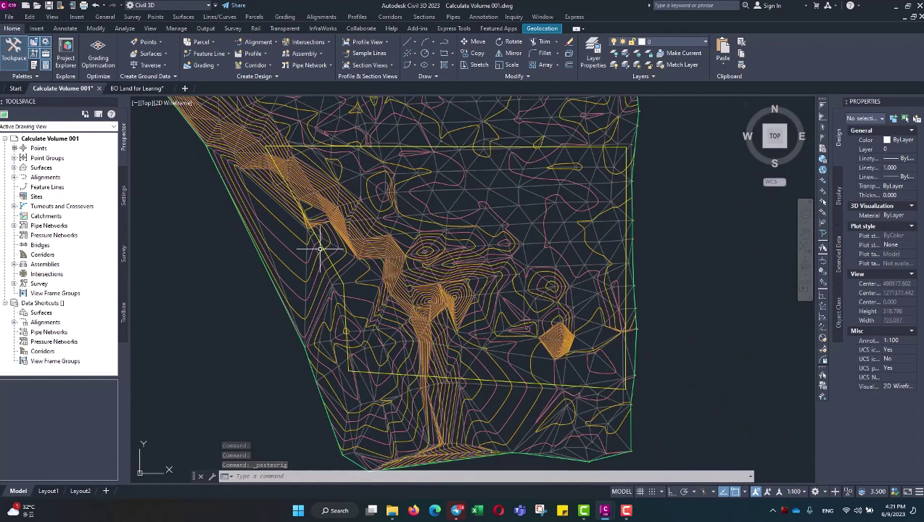
Step: Change the pasted outline's colour to Red
left_click(322, 247)
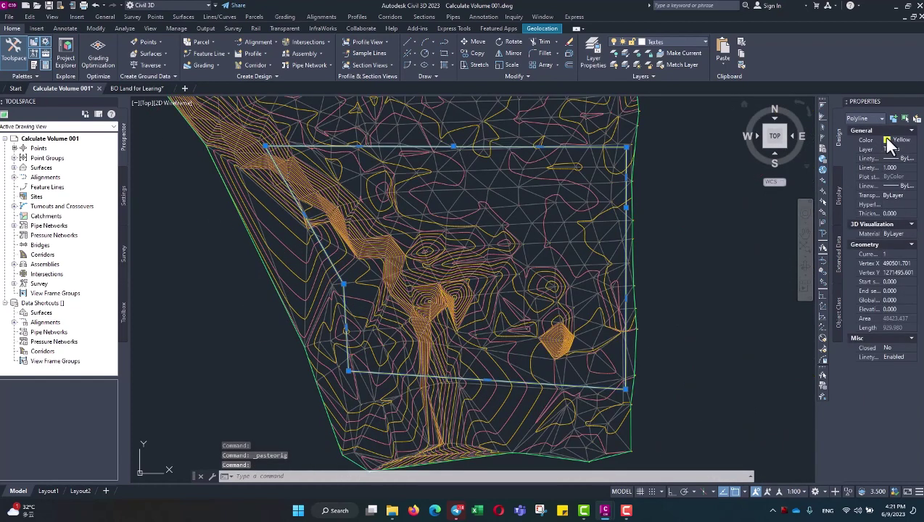
left_click(886, 138)
left_click(896, 168)
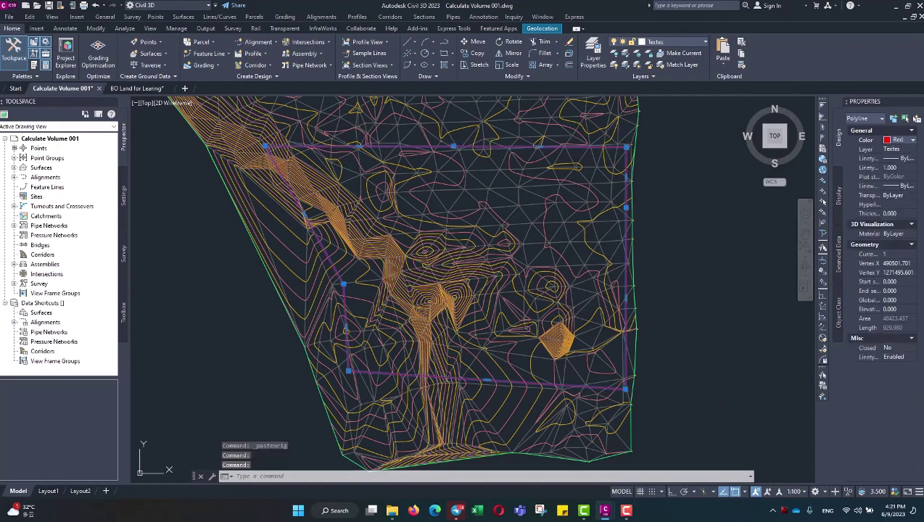
scroll(456, 202, "down", 1)
scroll(455, 263, "up", 1)
key("Escape")
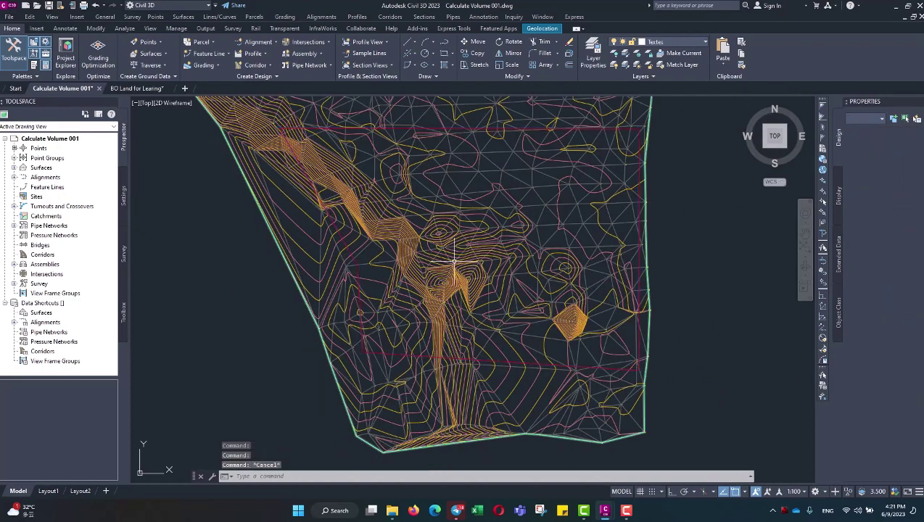
scroll(454, 262, "down", 2)
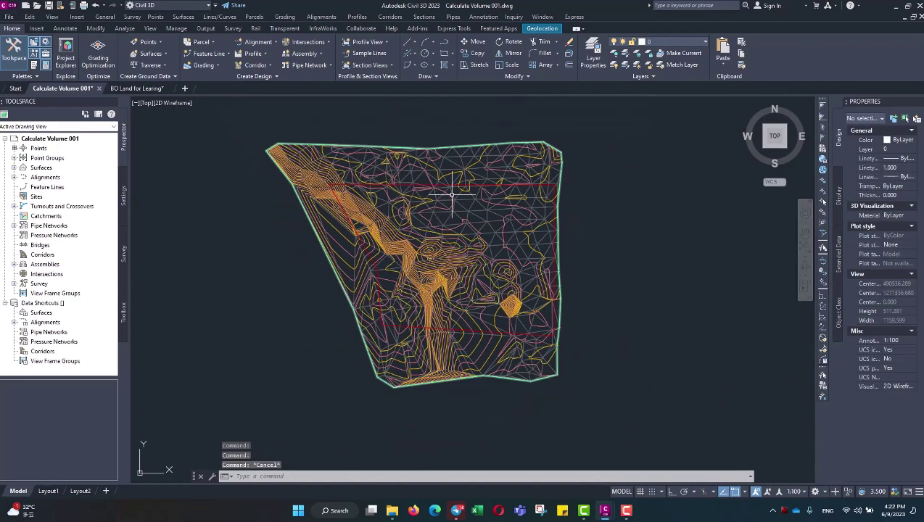
scroll(357, 190, "up", 1)
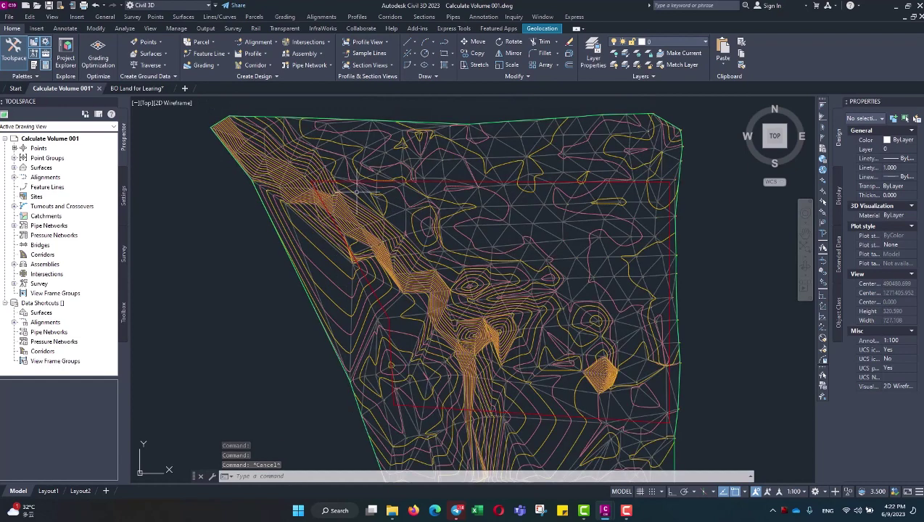
scroll(352, 193, "down", 1)
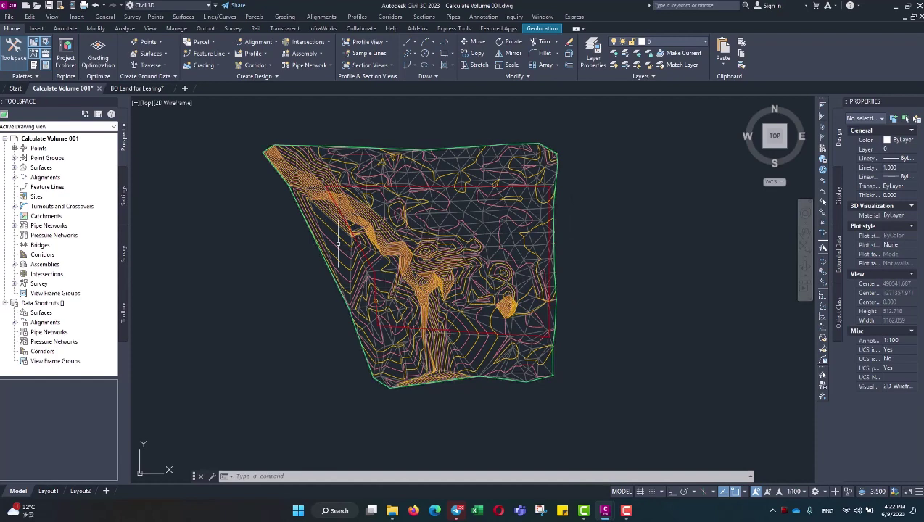
scroll(366, 265, "up", 2)
scroll(366, 264, "down", 1)
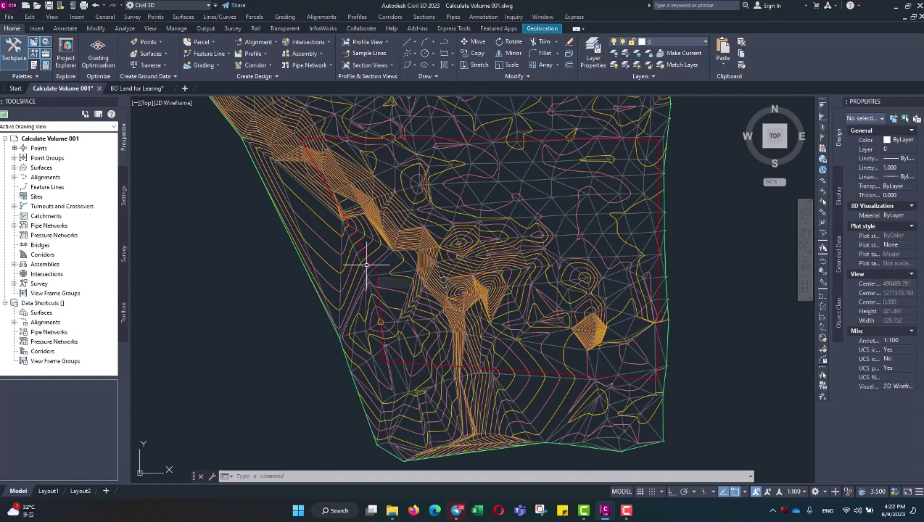
scroll(366, 265, "down", 1)
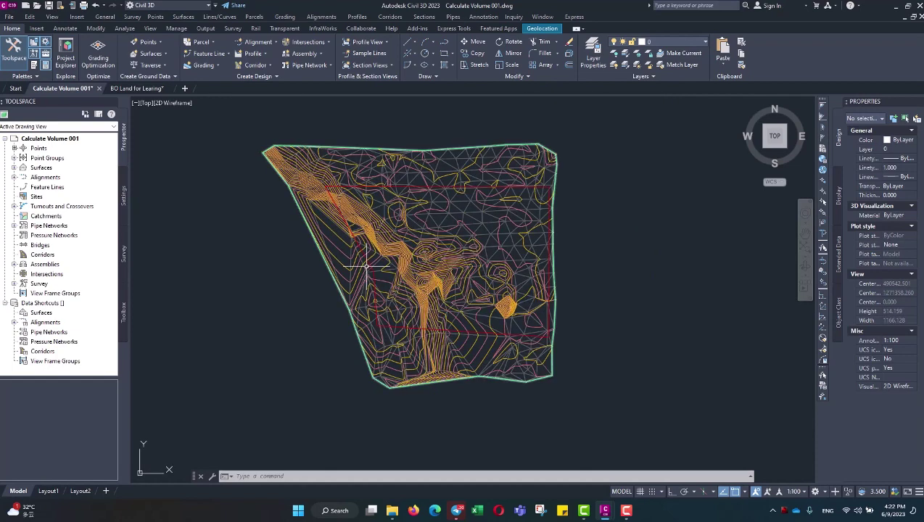
scroll(317, 187, "up", 2)
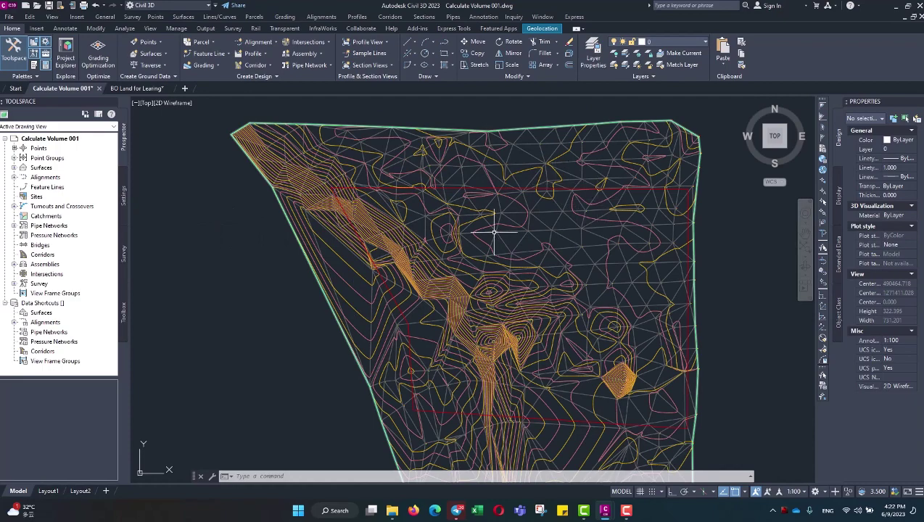
scroll(374, 156, "down", 1)
scroll(370, 223, "up", 1)
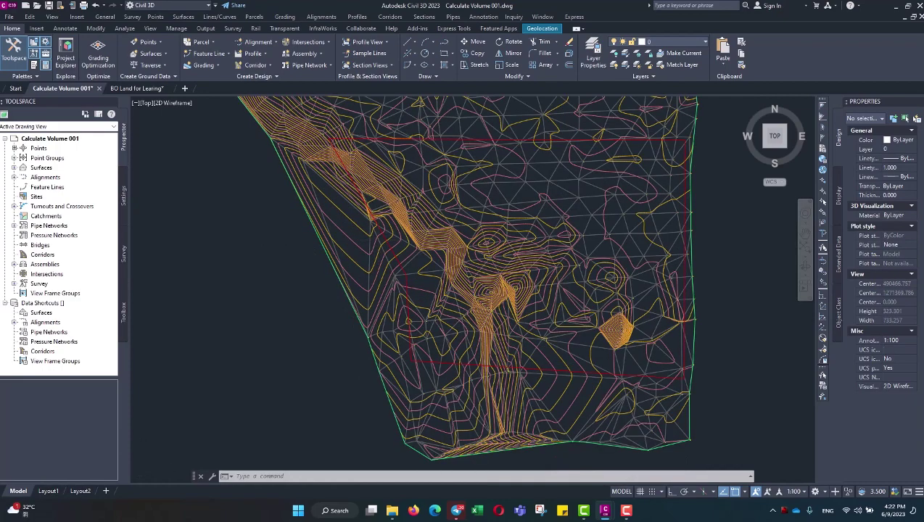
scroll(413, 277, "up", 2)
left_click(408, 266)
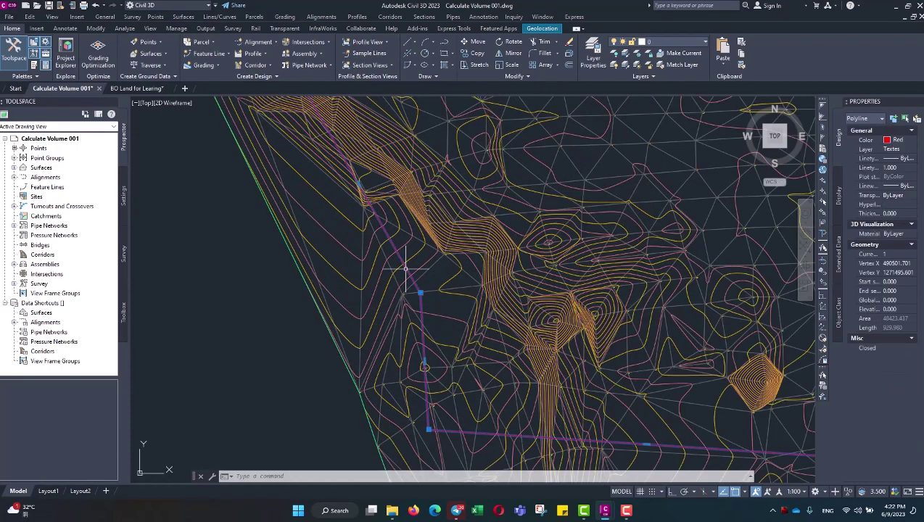
scroll(325, 248, "down", 2)
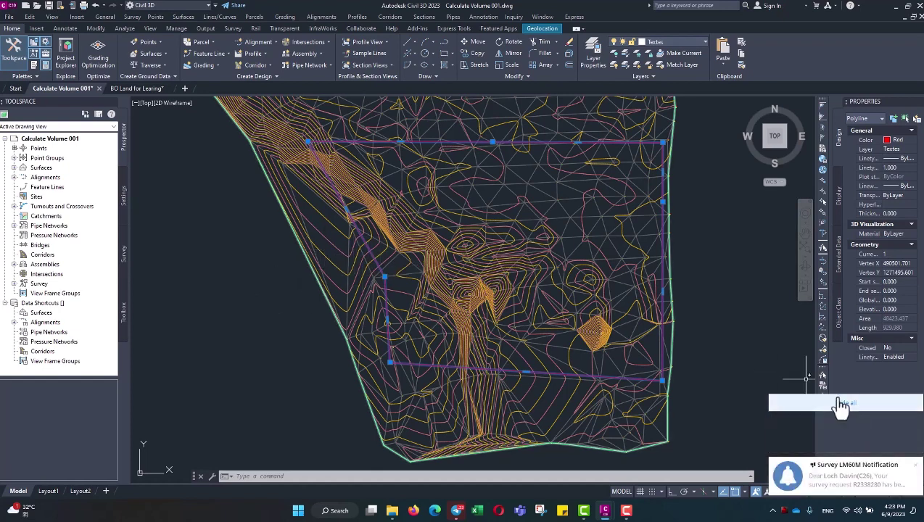
Step: Add an Outer boundary named Boundary For Existing to S-Existing from the red outline
left_click(845, 403)
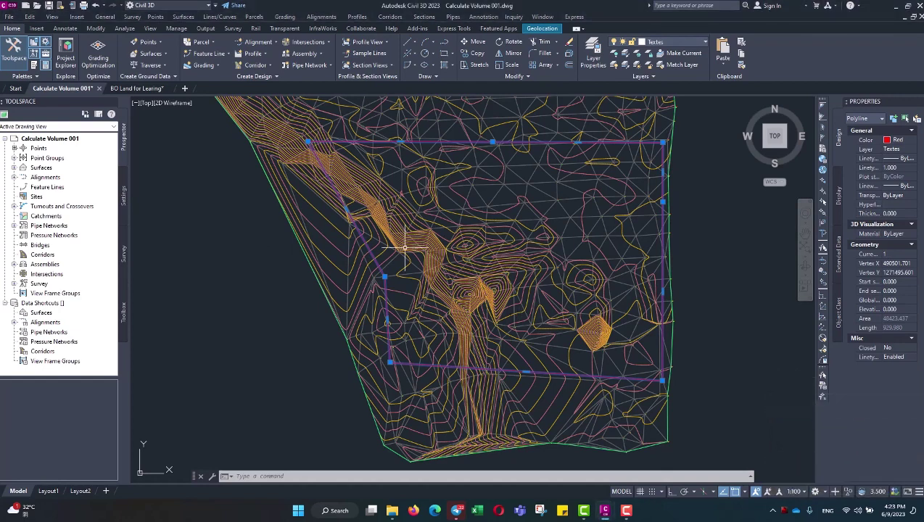
left_click(14, 168)
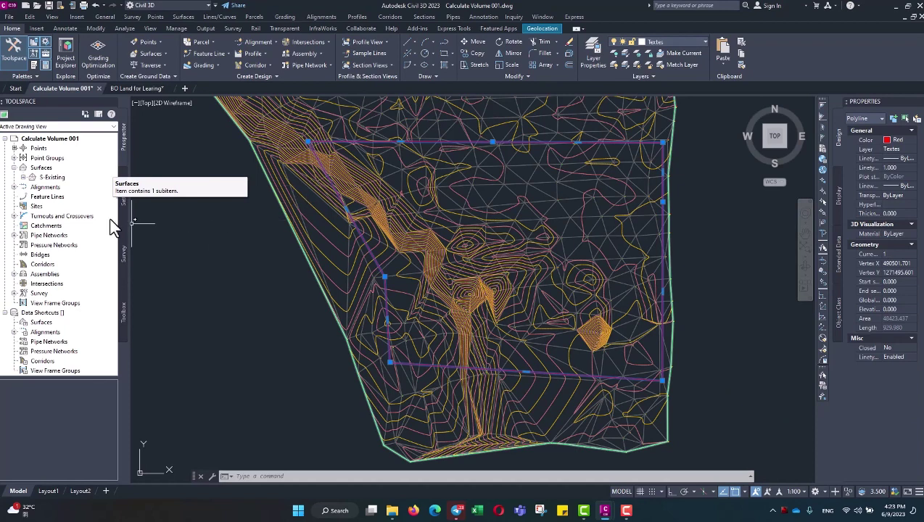
left_click(23, 177)
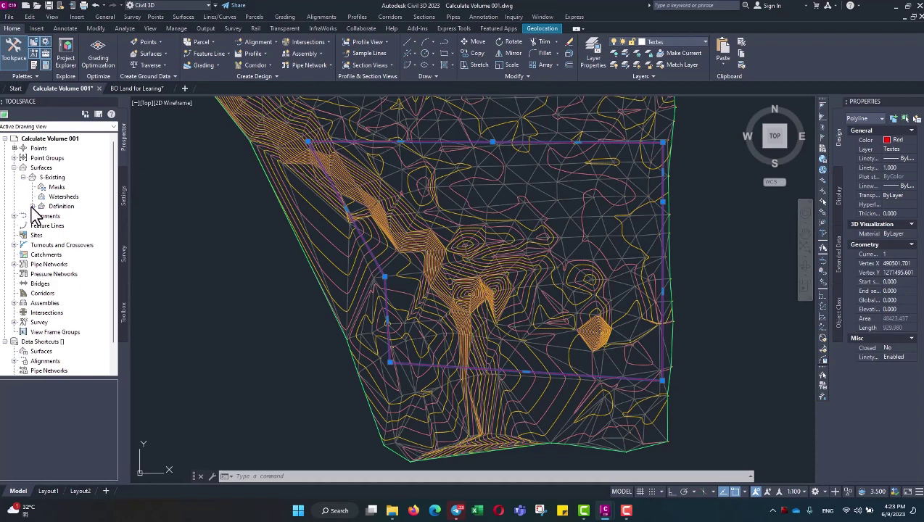
left_click(32, 206)
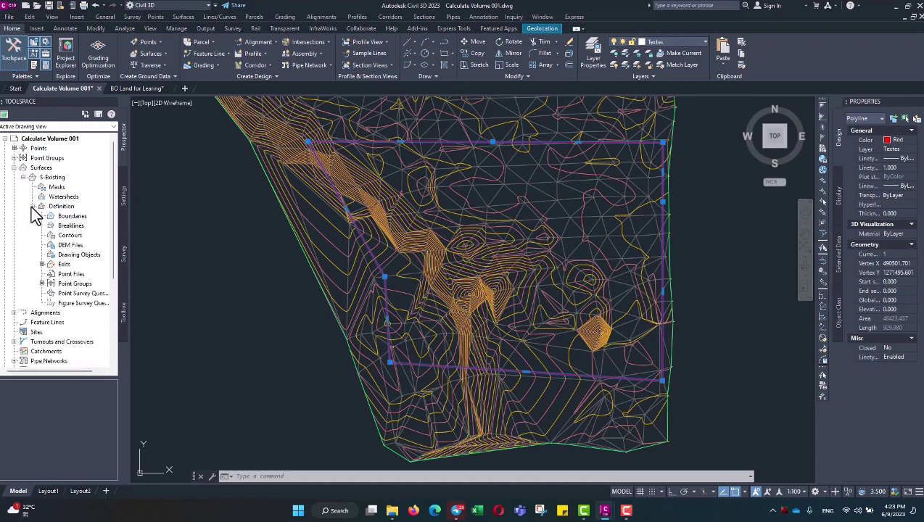
left_click(70, 219)
right_click(76, 225)
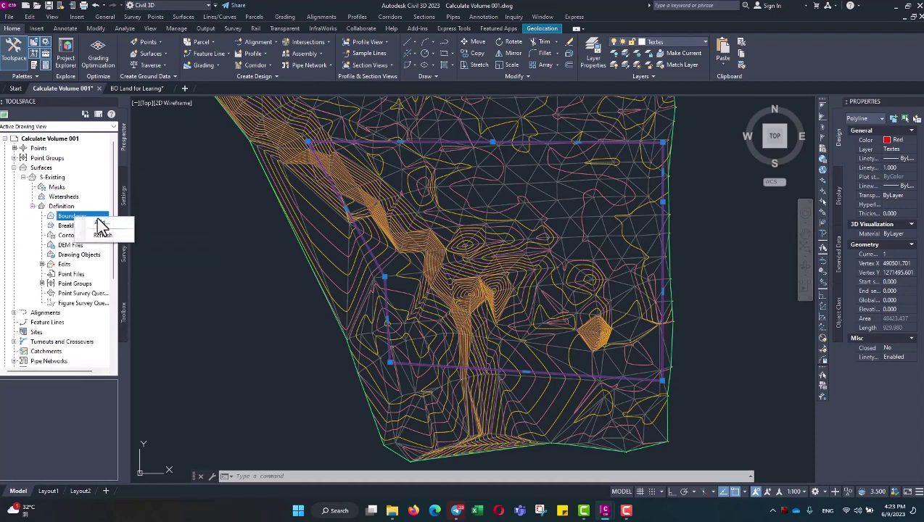
left_click(104, 220)
type("Boundary For Existing")
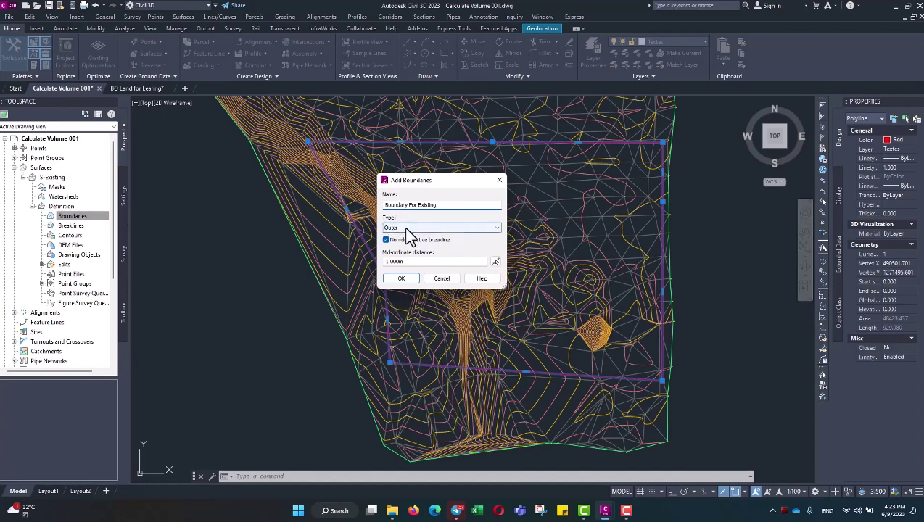
left_click(403, 227)
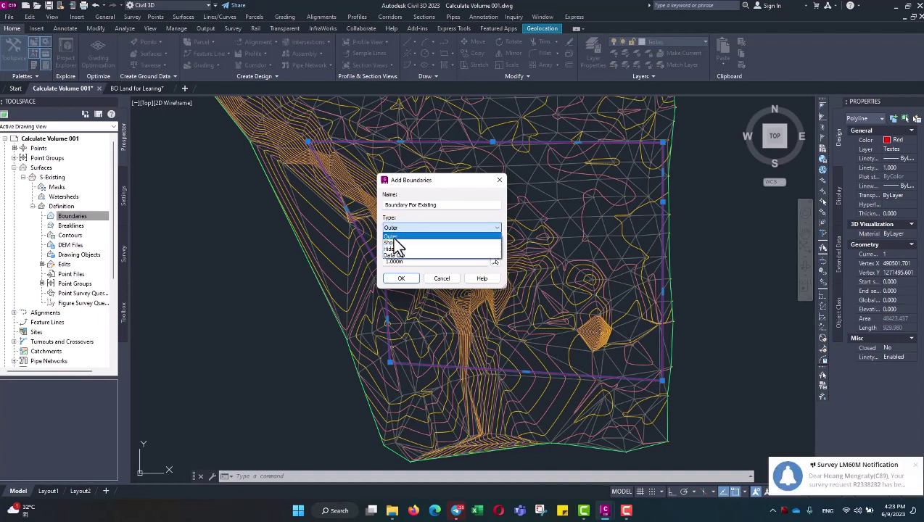
left_click(395, 237)
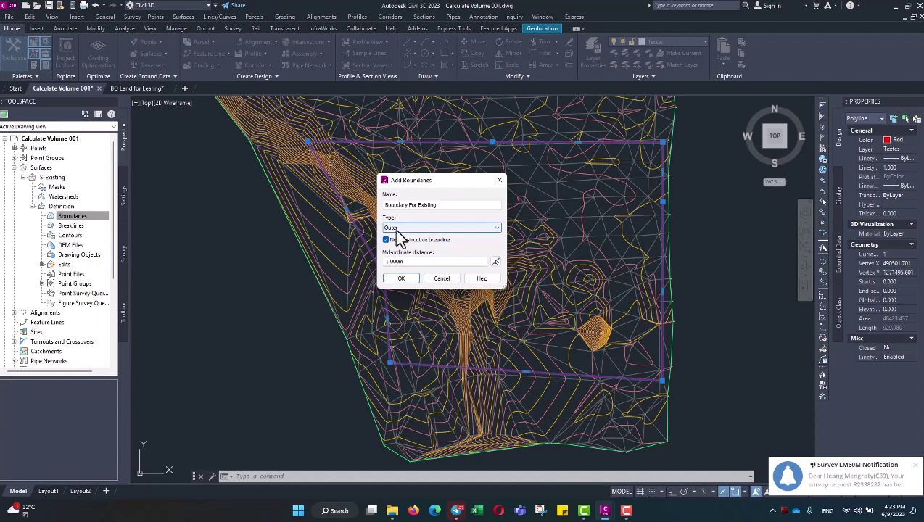
left_click(403, 279)
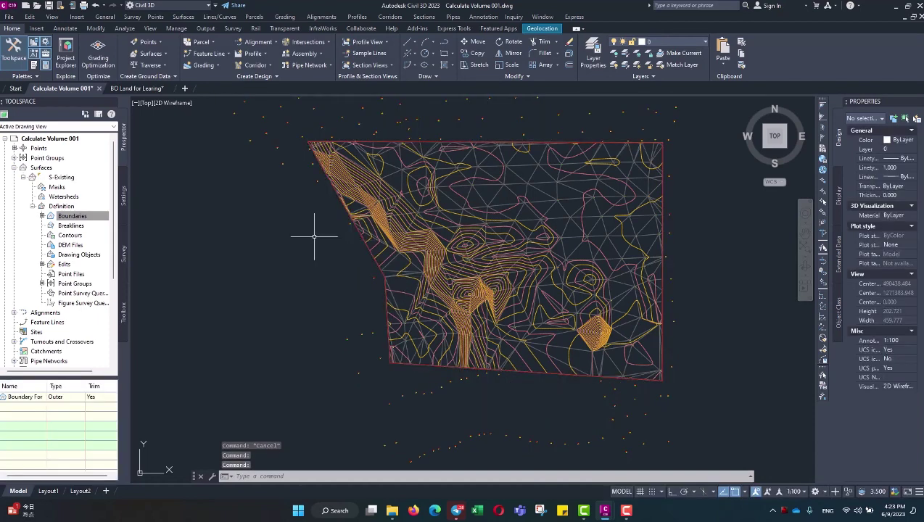
Step: Collapse the Definition and S-Existing nodes in the Prospector tree
scroll(283, 237, "down", 3)
scroll(339, 262, "up", 3)
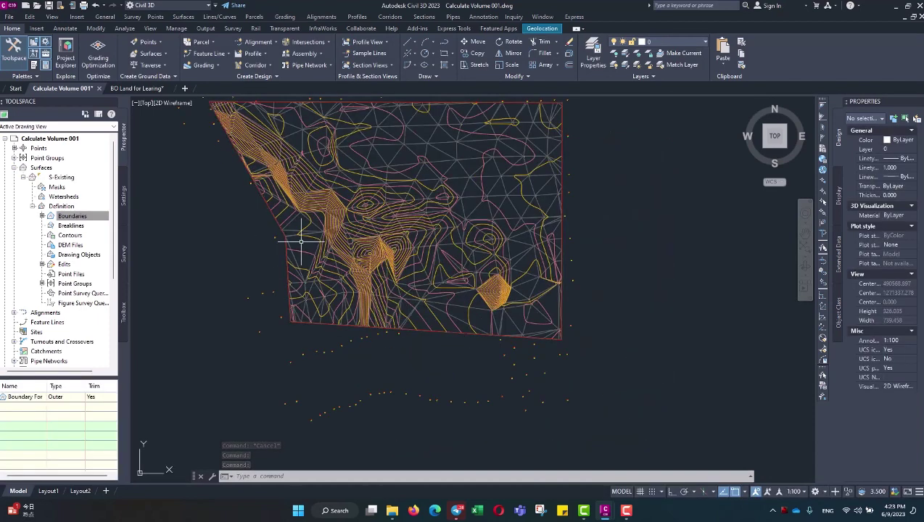
scroll(403, 304, "down", 2)
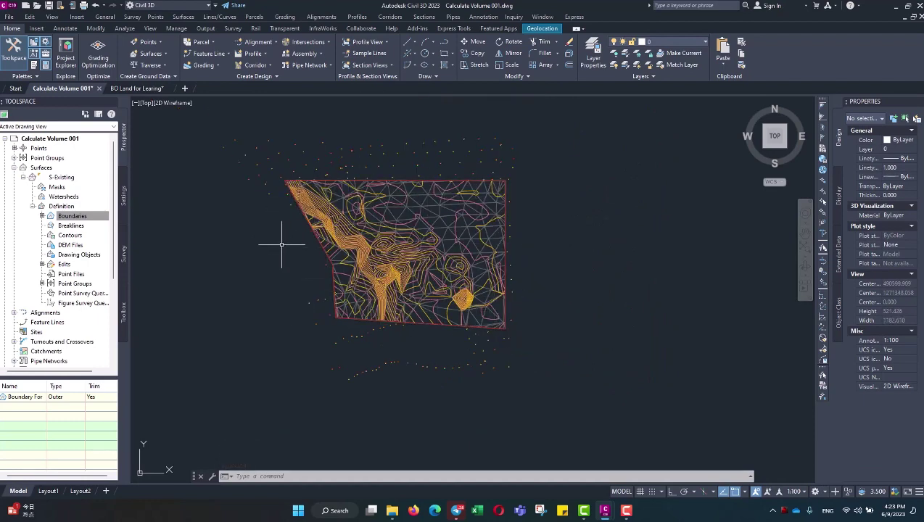
scroll(297, 257, "down", 1)
scroll(330, 255, "down", 2)
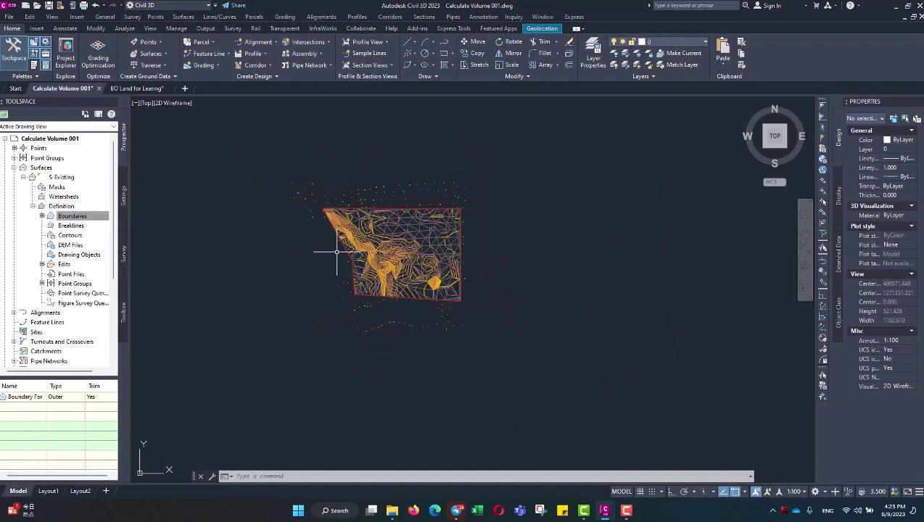
scroll(336, 253, "up", 2)
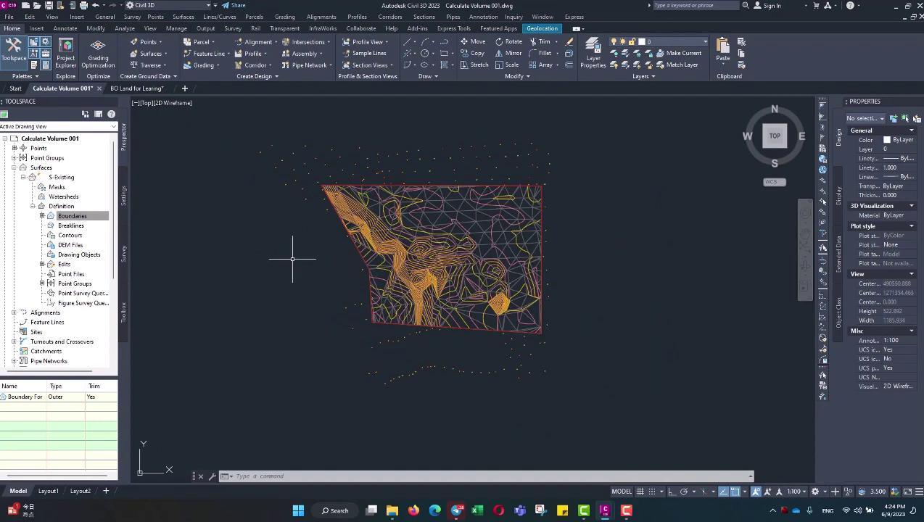
left_click(32, 206)
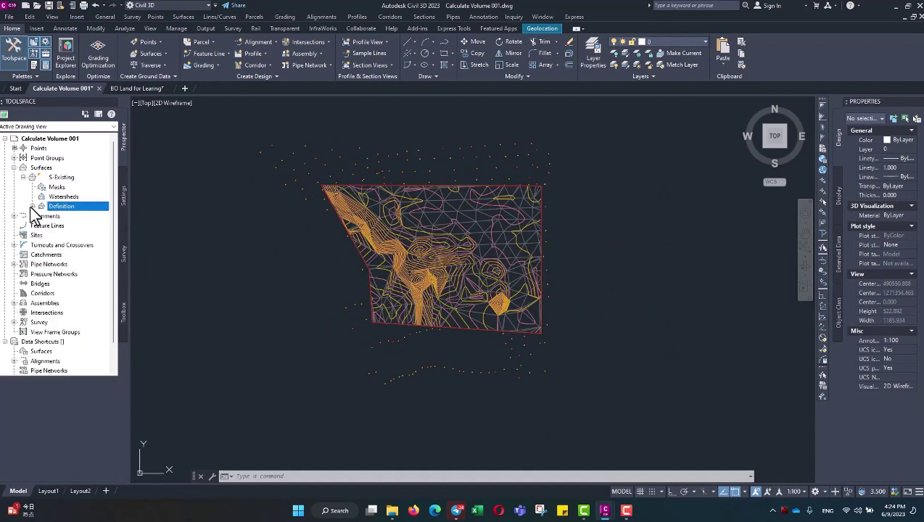
left_click(27, 174)
left_click(22, 177)
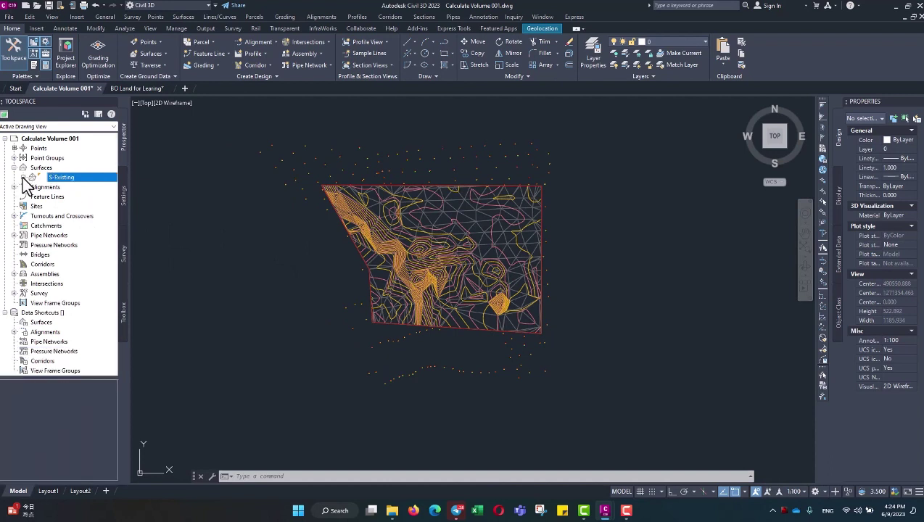
left_click(268, 231)
left_click(243, 250)
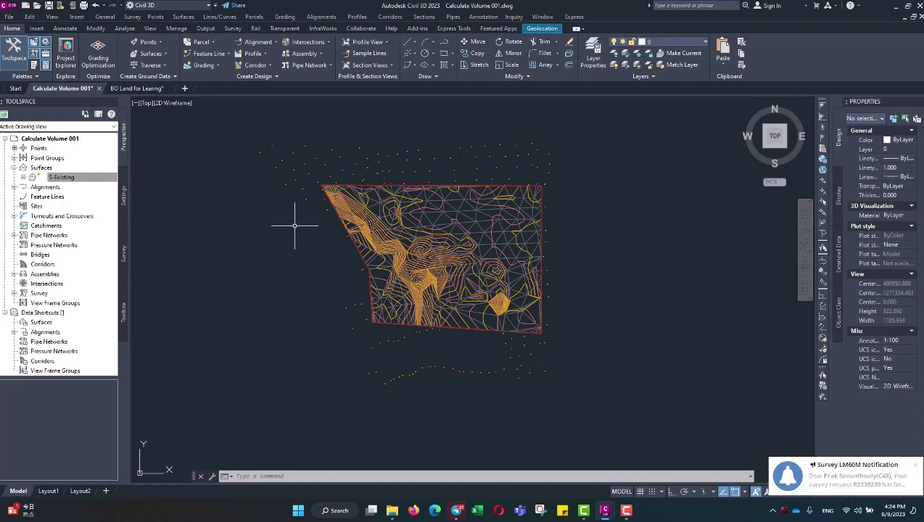
scroll(318, 215, "up", 2)
scroll(319, 215, "up", 2)
scroll(320, 216, "up", 2)
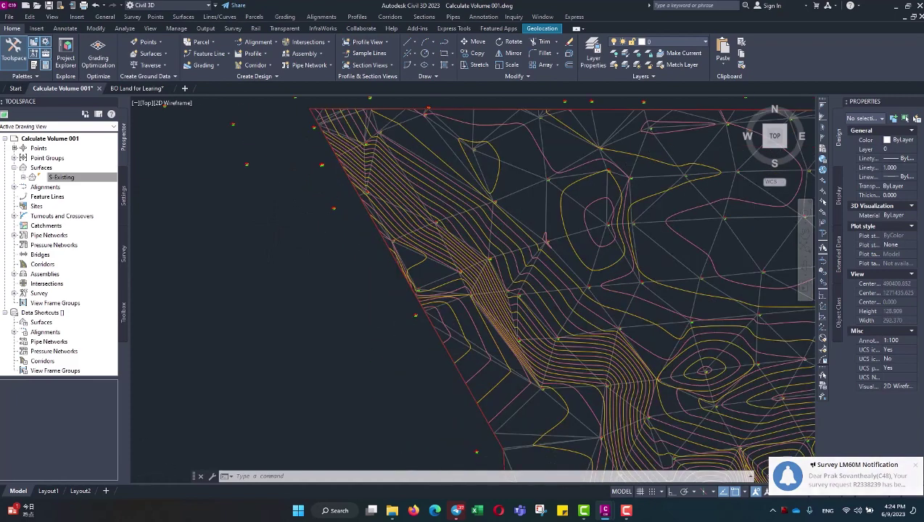
scroll(323, 216, "up", 2)
scroll(330, 212, "up", 3)
scroll(341, 211, "up", 3)
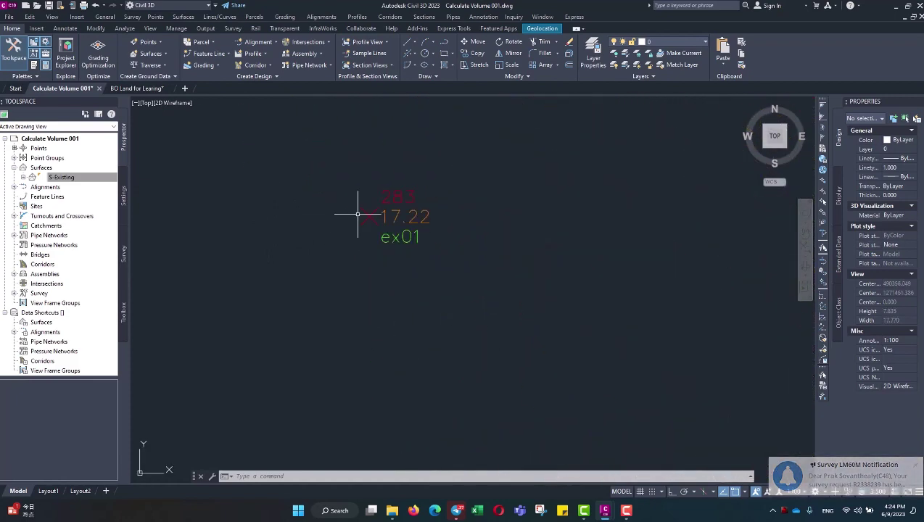
scroll(362, 214, "up", 2)
scroll(376, 211, "up", 3)
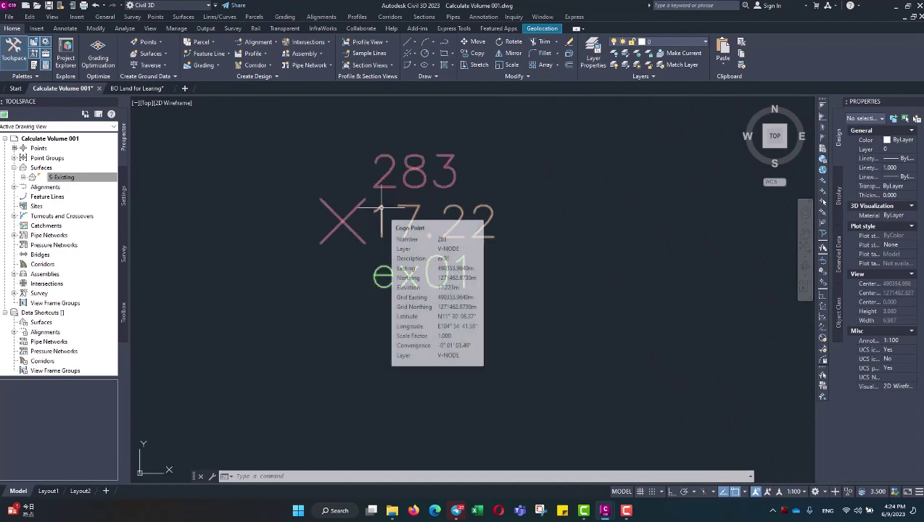
scroll(350, 217, "down", 3)
scroll(350, 217, "down", 5)
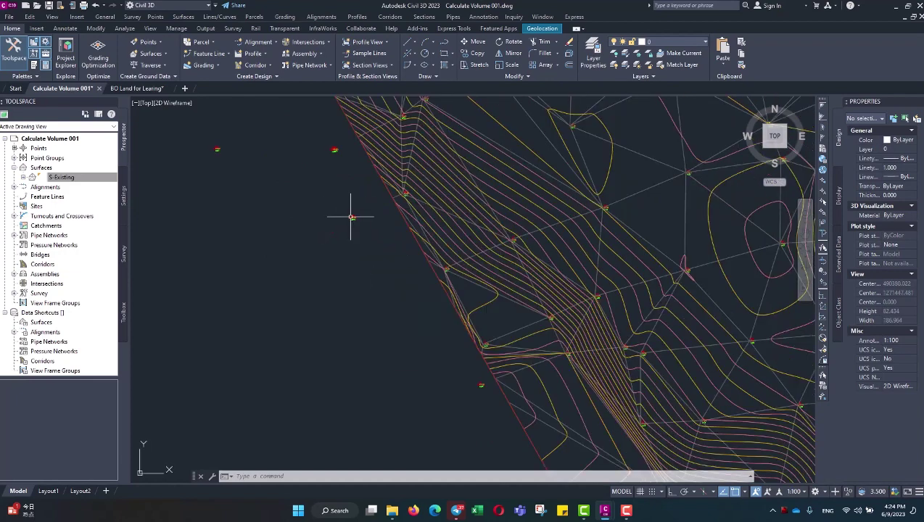
scroll(350, 217, "down", 5)
scroll(310, 217, "up", 1)
scroll(310, 213, "up", 3)
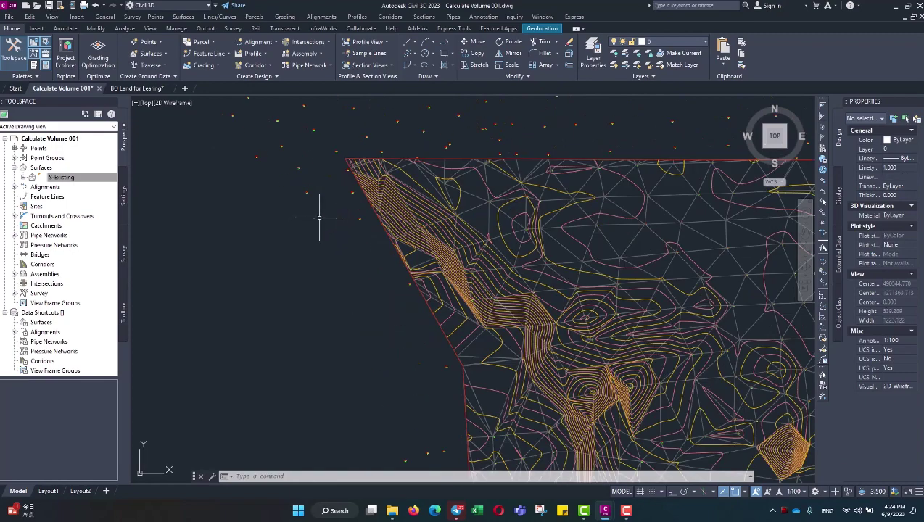
scroll(320, 212, "up", 3)
scroll(354, 219, "up", 3)
scroll(392, 241, "up", 5)
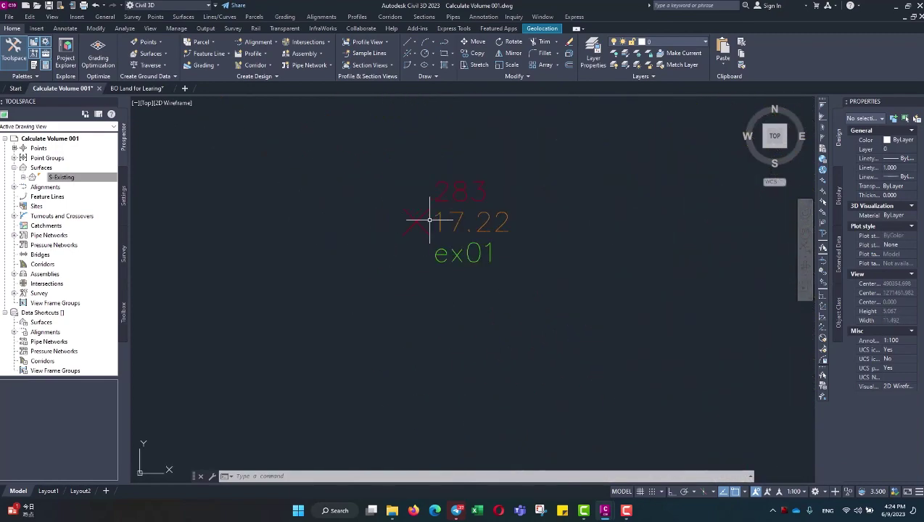
scroll(433, 218, "up", 2)
scroll(437, 217, "up", 2)
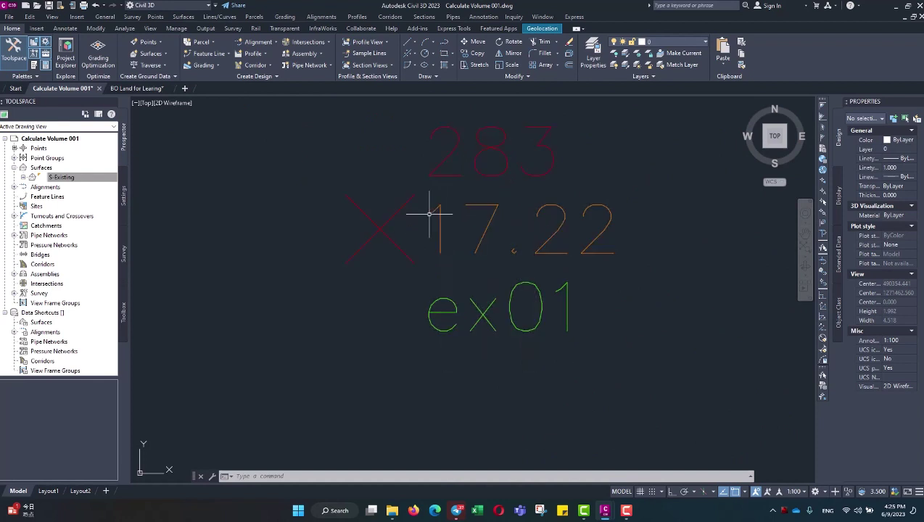
mouse_move(431, 211)
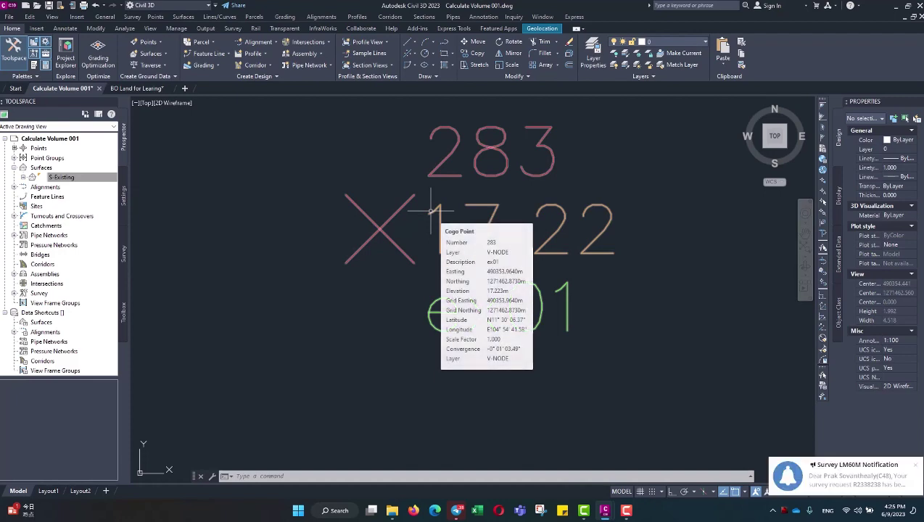
scroll(374, 211, "down", 2)
scroll(373, 212, "down", 3)
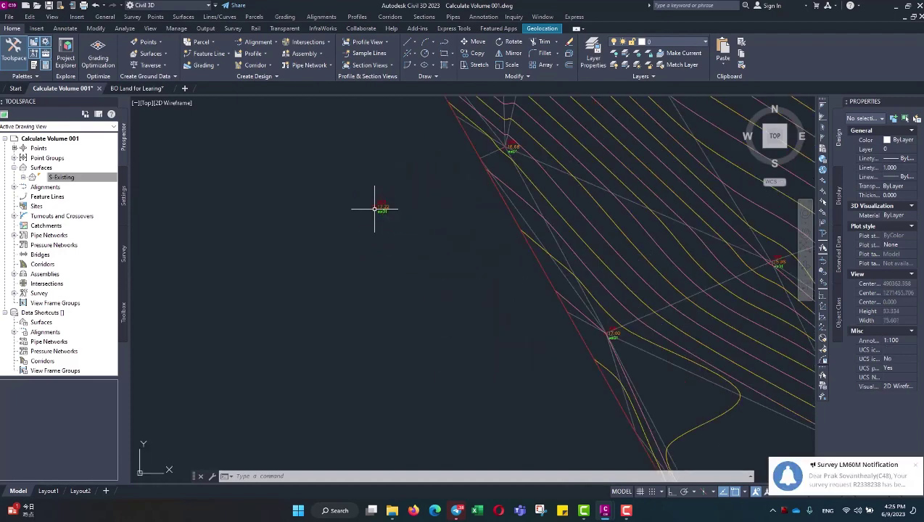
scroll(374, 210, "down", 3)
scroll(370, 208, "up", 1)
scroll(374, 214, "up", 2)
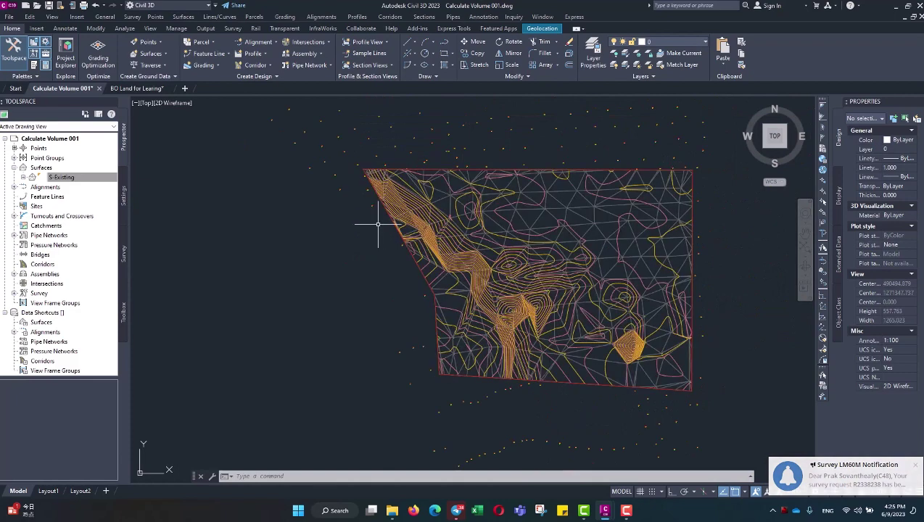
Step: Select the red boundary outline as the object to copy with CO
left_click(401, 169)
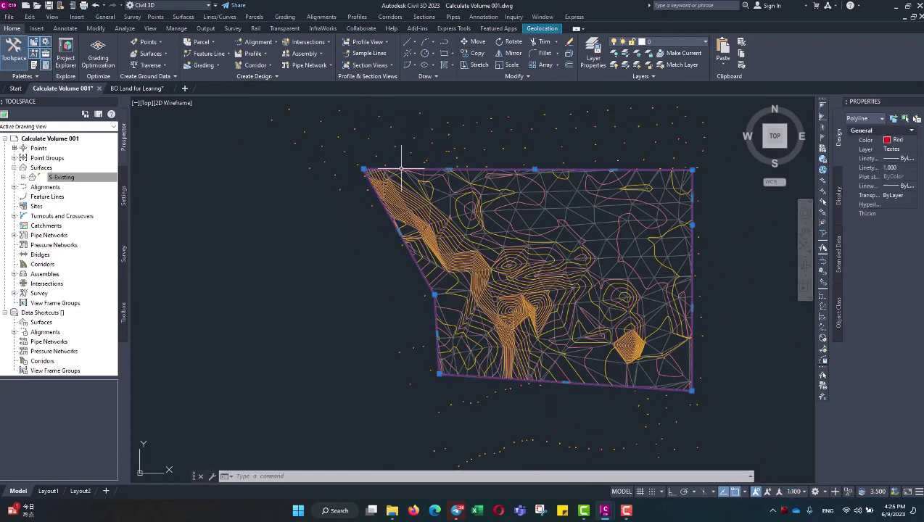
left_click(360, 186)
key("Escape")
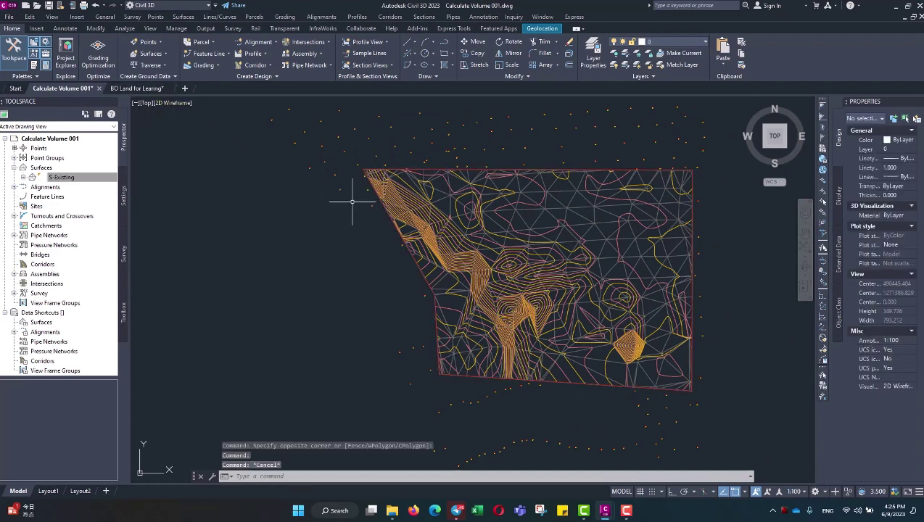
scroll(353, 235, "down", 2)
scroll(348, 228, "down", 2)
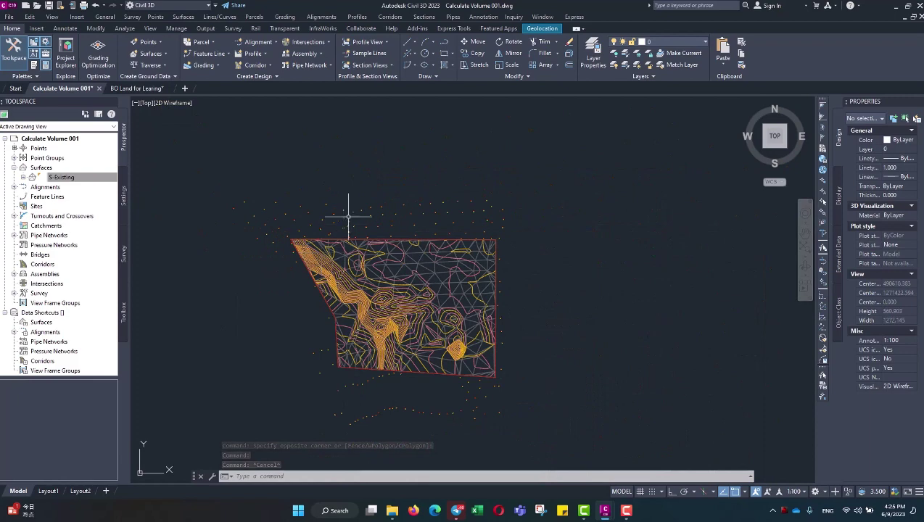
type("co")
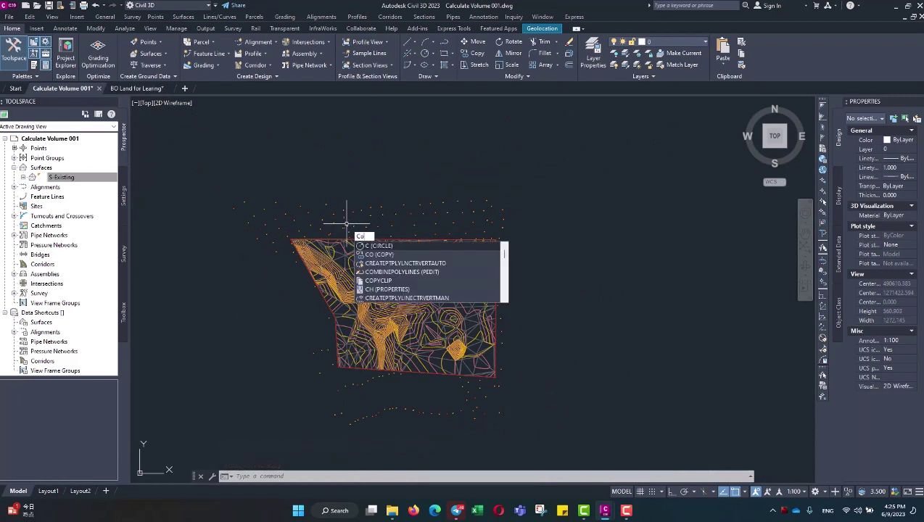
key("Return")
scroll(338, 236, "up", 3)
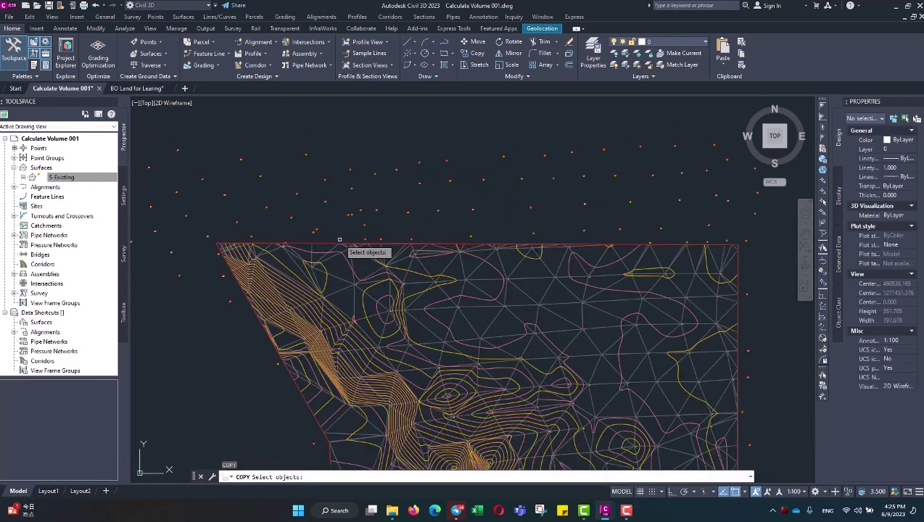
left_click(335, 240)
scroll(334, 242, "down", 1)
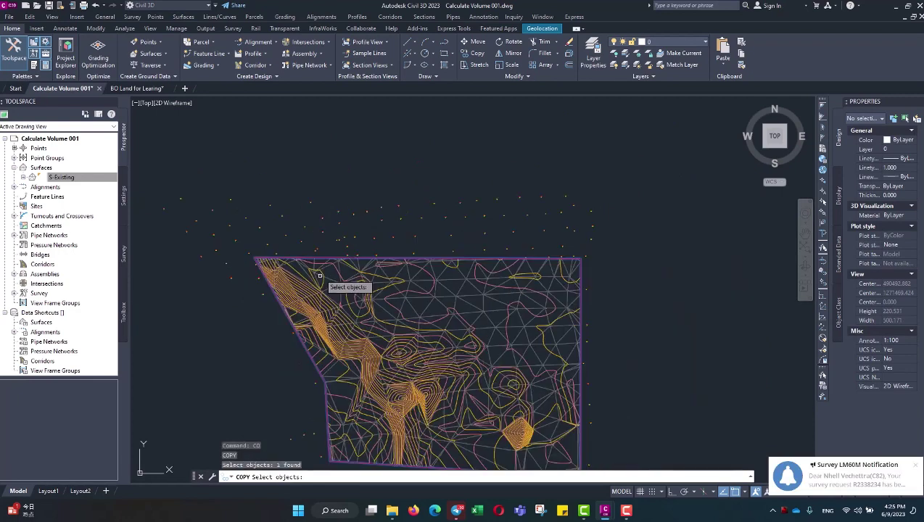
scroll(330, 280, "down", 2)
scroll(346, 261, "up", 1)
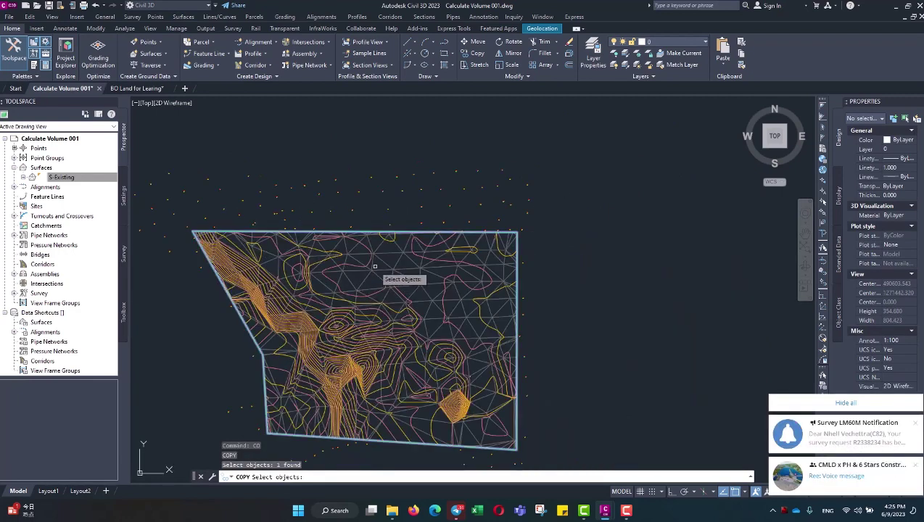
key("Return")
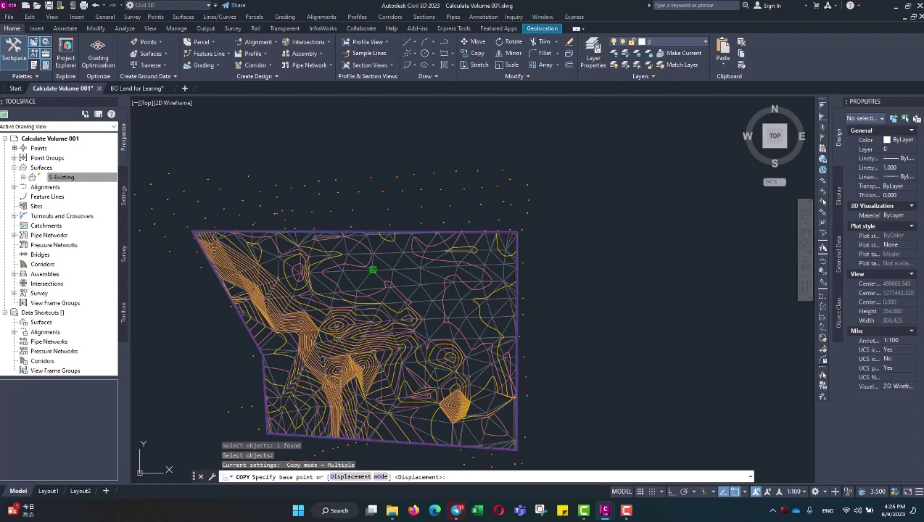
Step: Place the copy 1000 units due east with Ortho on
left_click(749, 422)
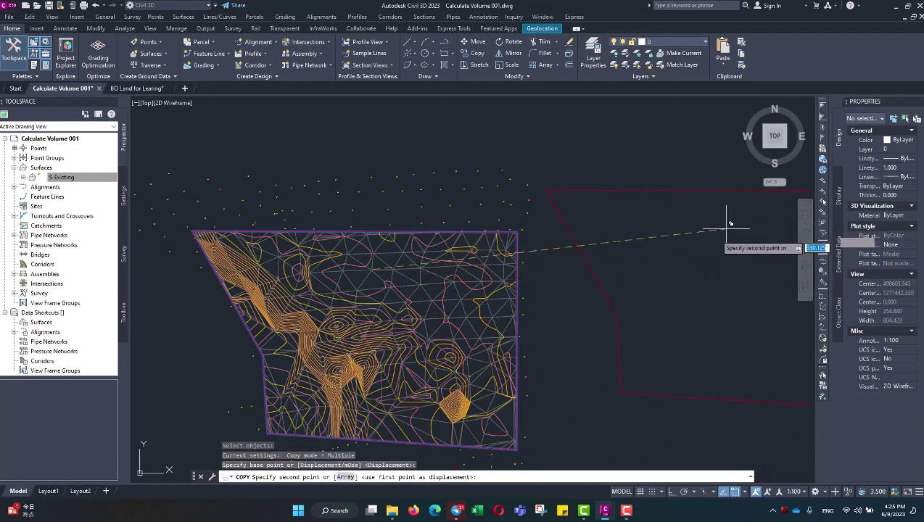
scroll(615, 204, "down", 2)
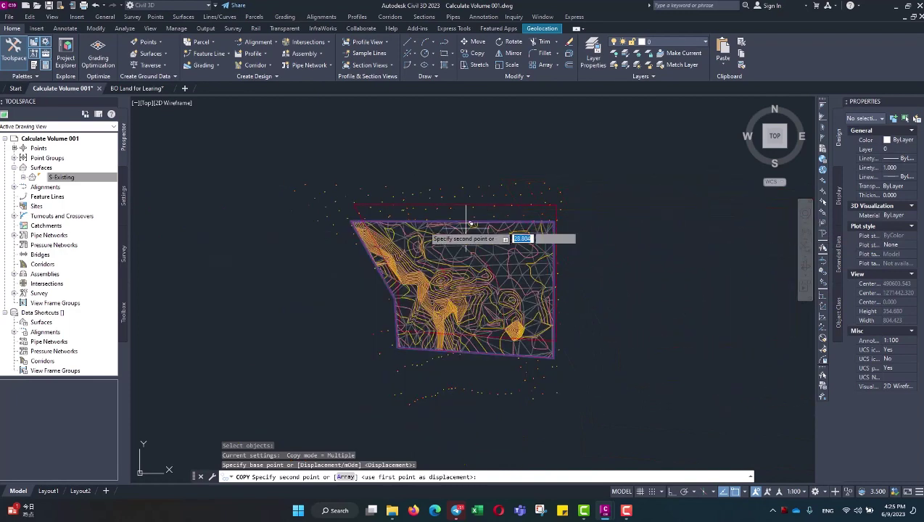
scroll(537, 233, "down", 2)
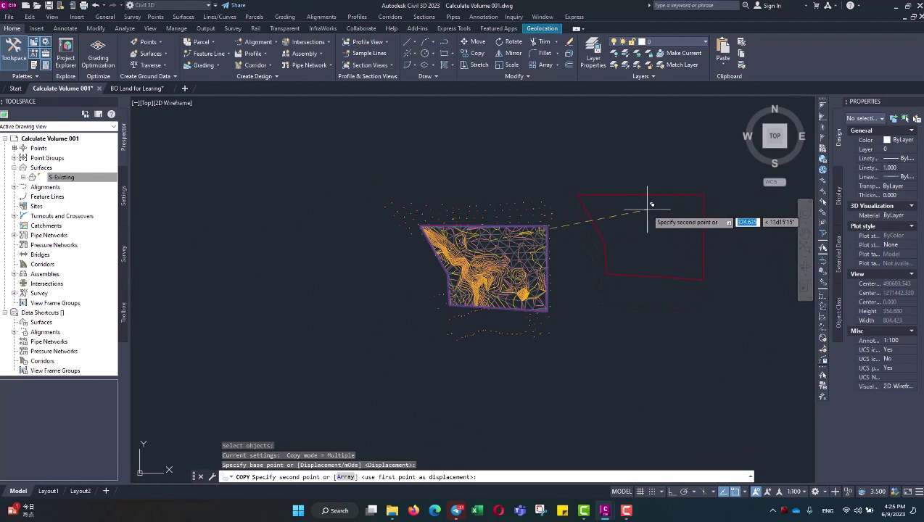
key("F8")
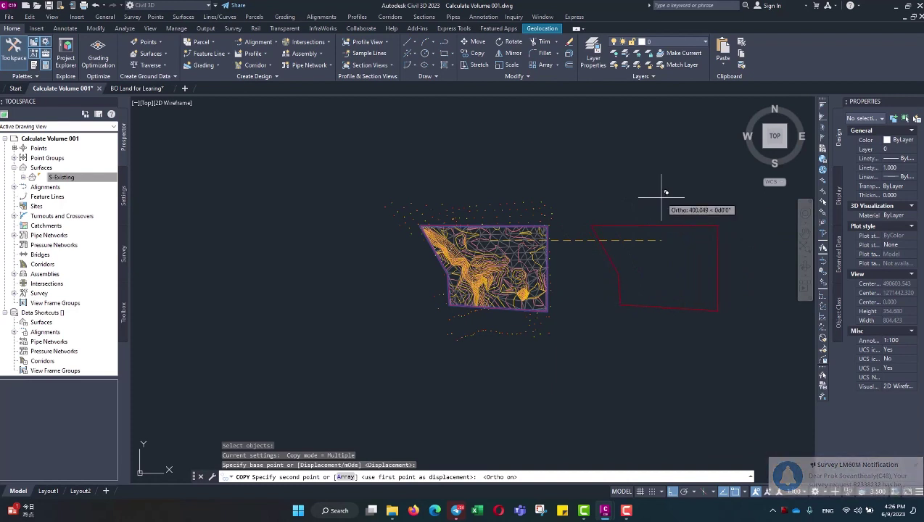
type("1000")
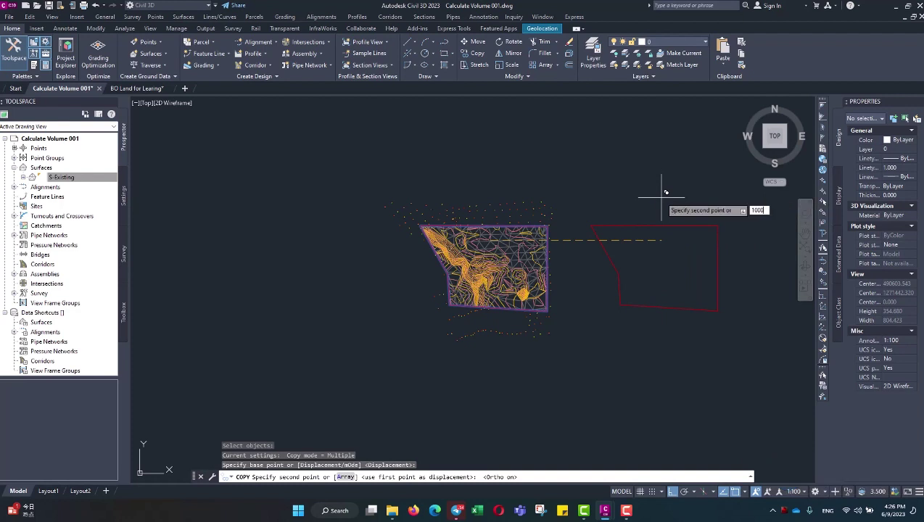
key("Return")
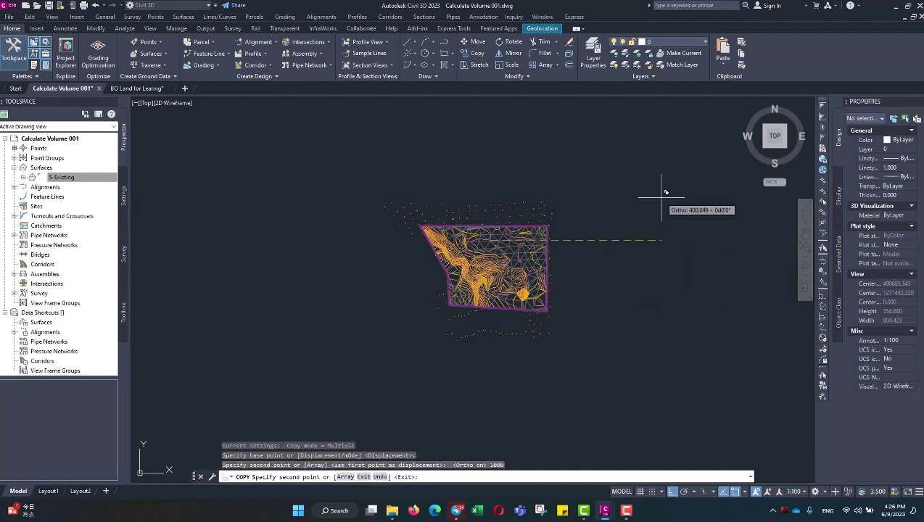
key("Return")
scroll(301, 256, "down", 5)
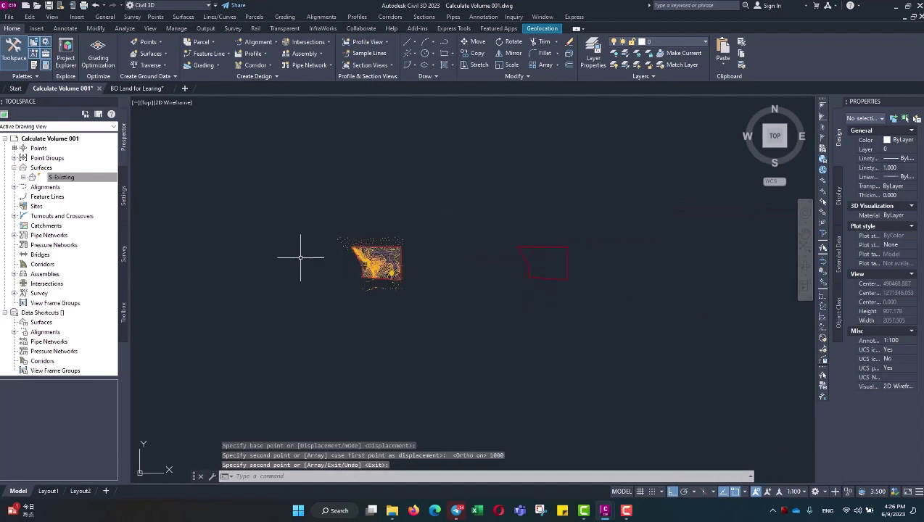
scroll(371, 264, "up", 3)
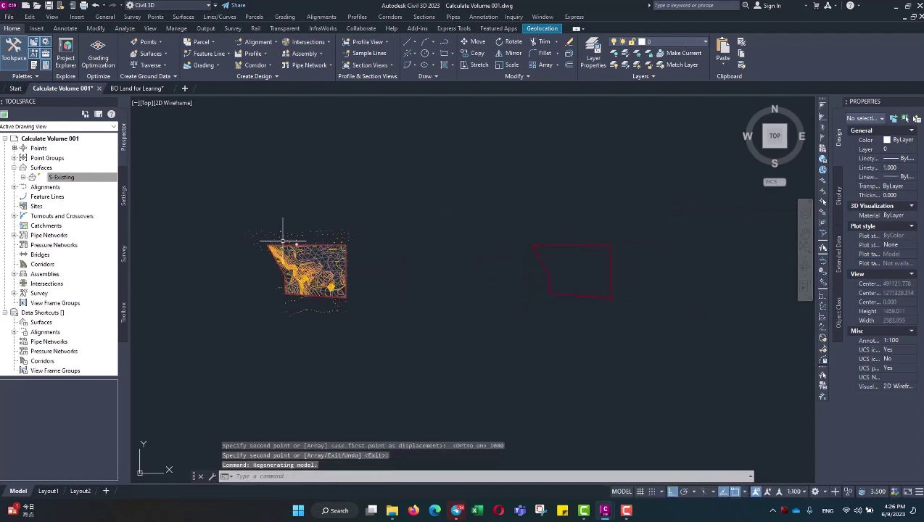
scroll(276, 232, "up", 1)
scroll(305, 228, "up", 1)
scroll(335, 252, "up", 1)
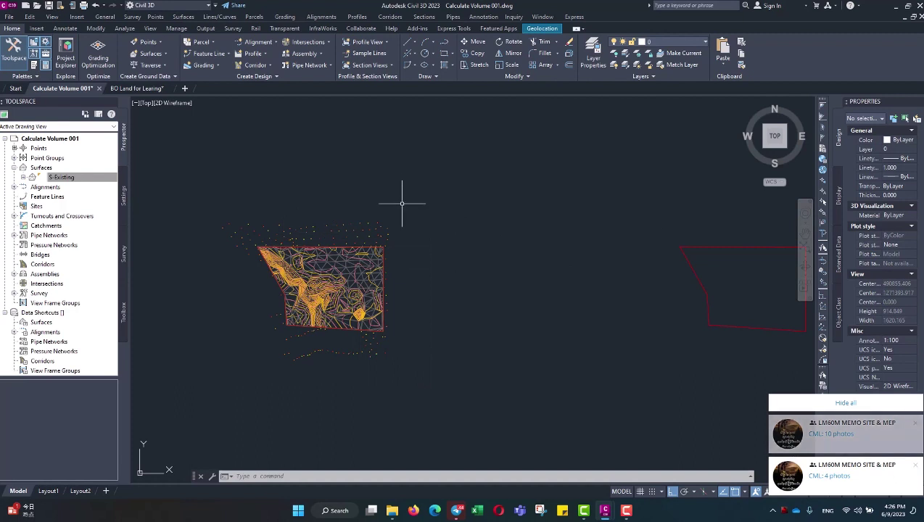
scroll(375, 218, "up", 2)
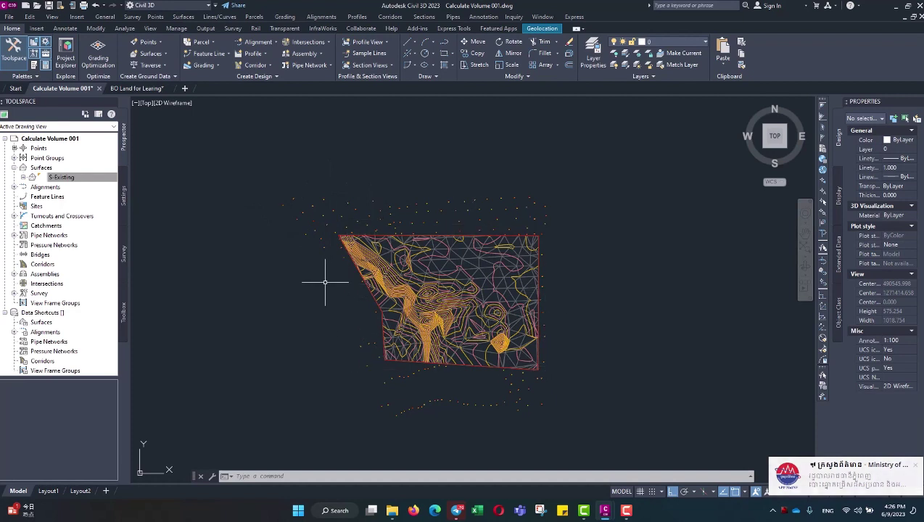
scroll(308, 217, "down", 4)
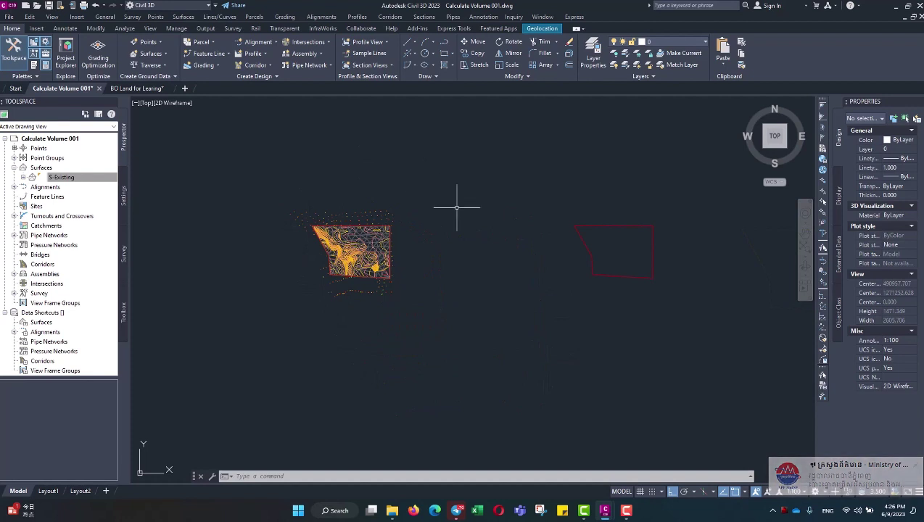
Step: Set the copied boundary polyline's elevation to 23
left_click(579, 232)
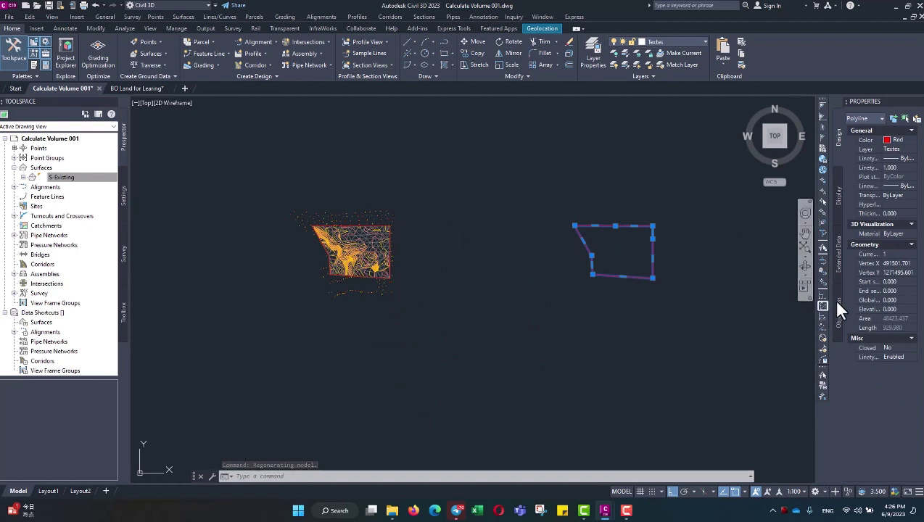
left_click(894, 311)
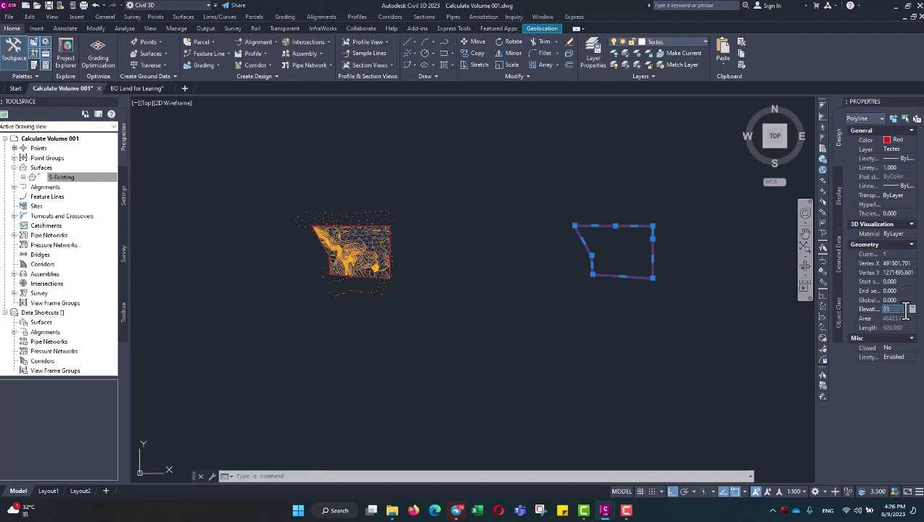
key("Return")
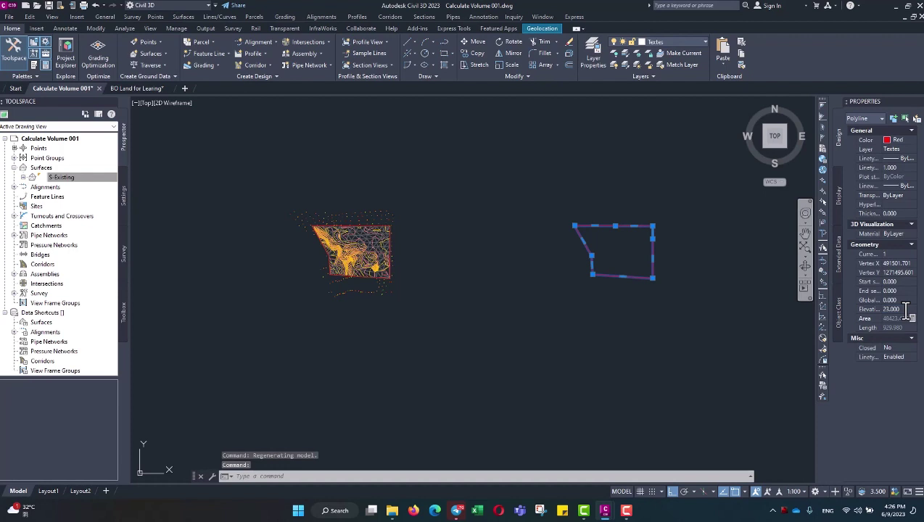
key("Escape")
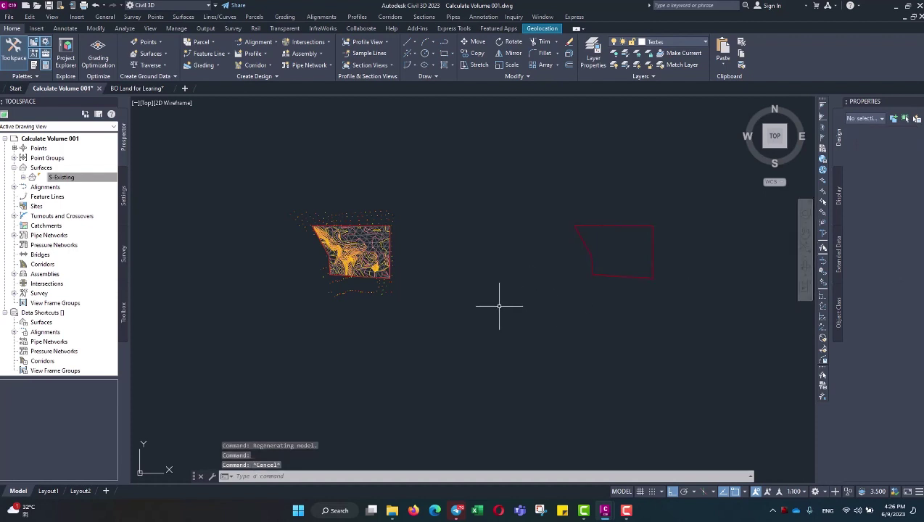
Step: Change the copied boundary polyline's colour from red to Cyan
scroll(631, 242, "down", 2)
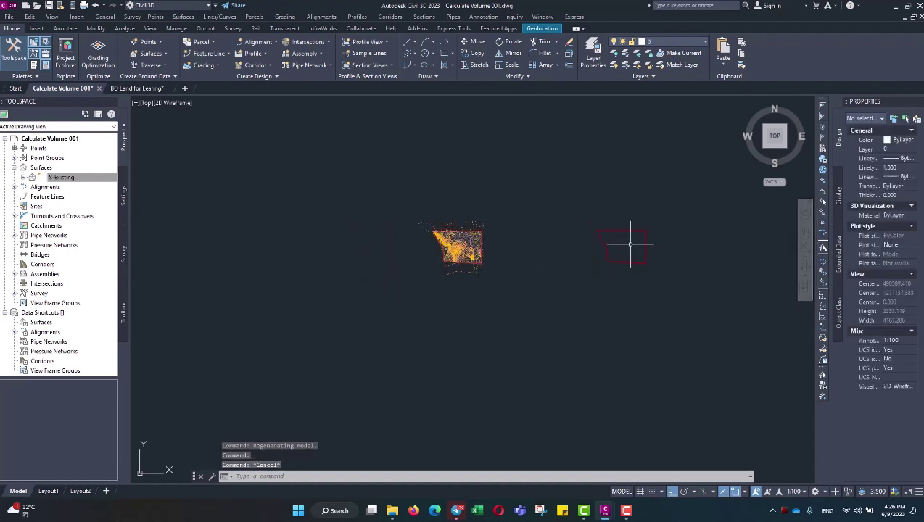
left_click(608, 238)
left_click(550, 262)
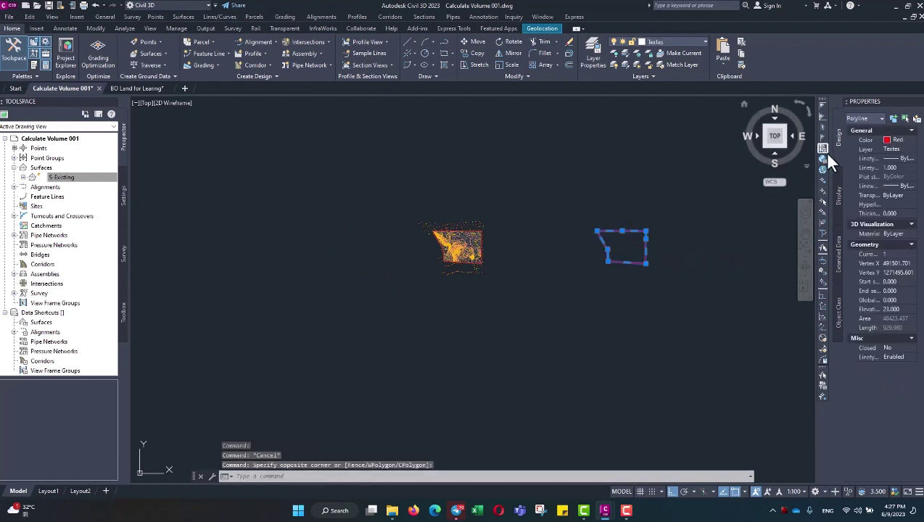
left_click(899, 140)
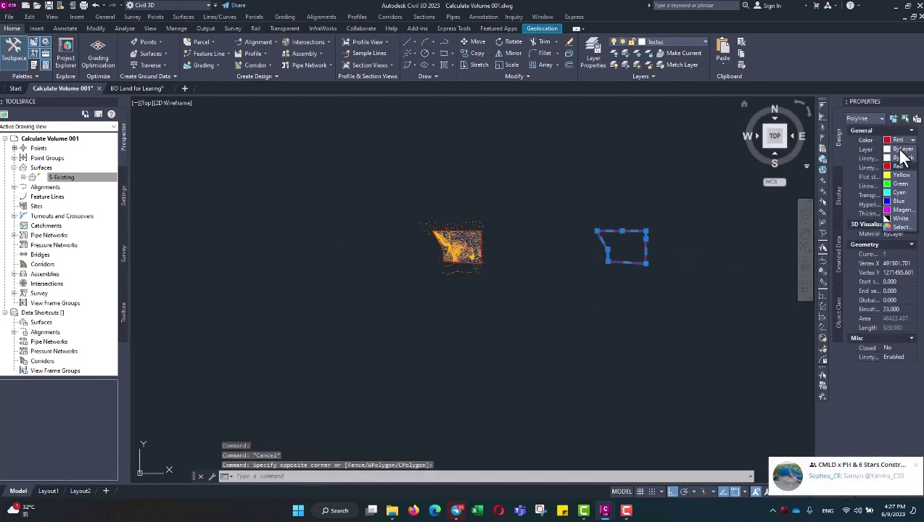
left_click(899, 192)
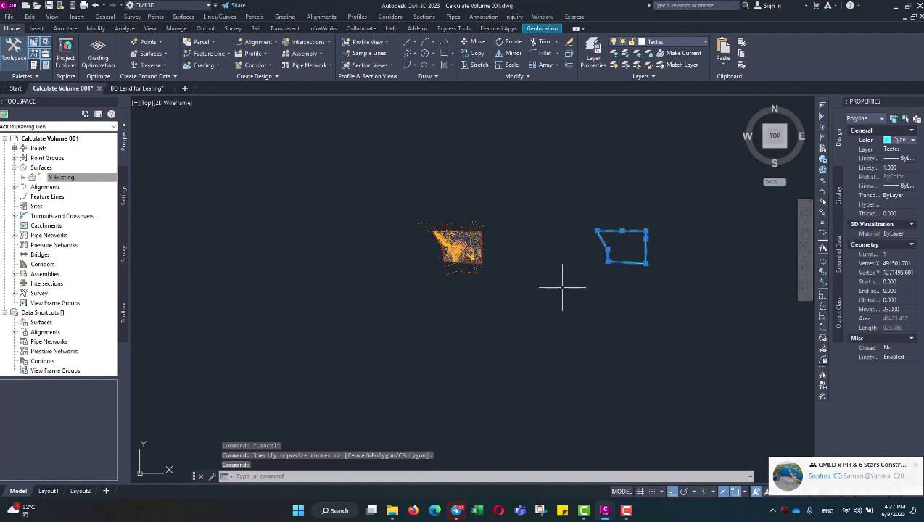
key("Escape")
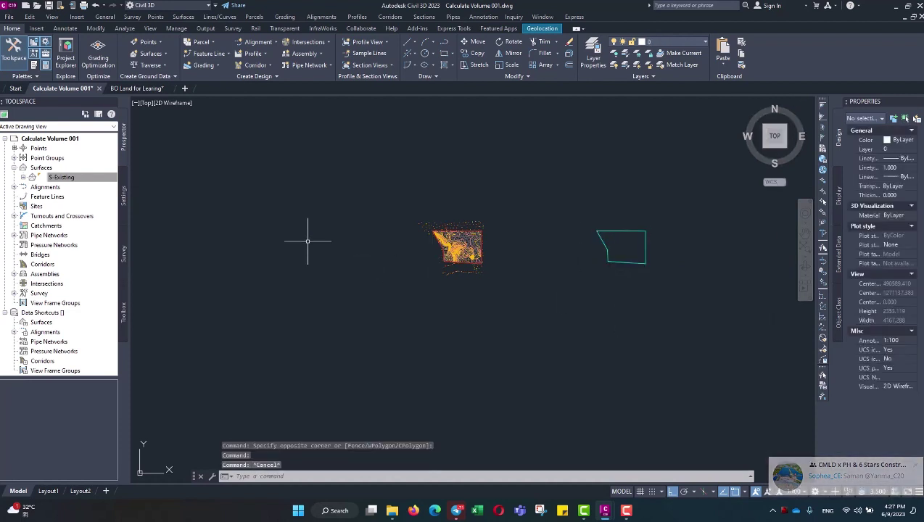
middle_click_drag(335, 257, 374, 288)
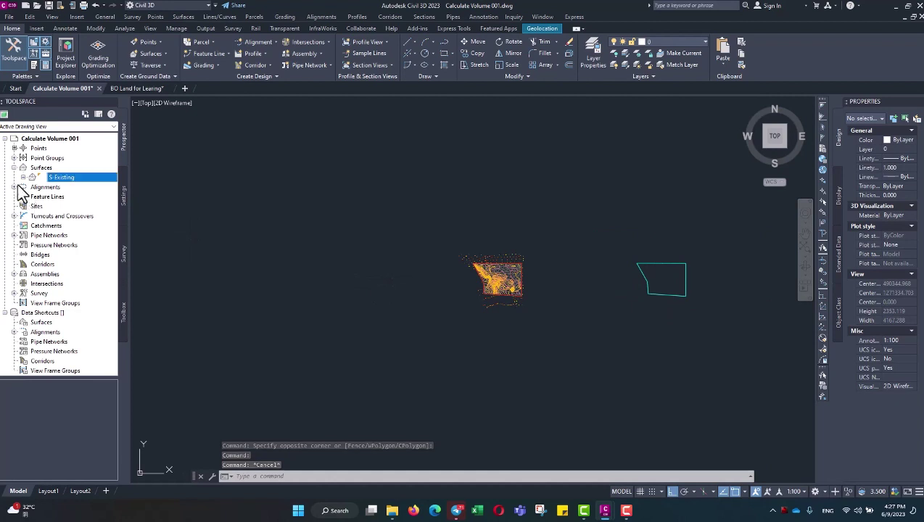
Step: Create a new TIN surface named S-Design
right_click(38, 167)
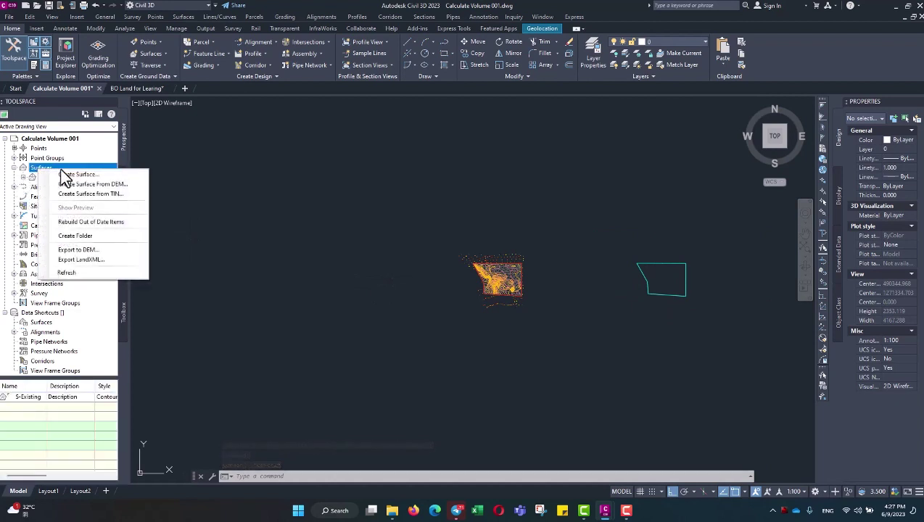
left_click(76, 174)
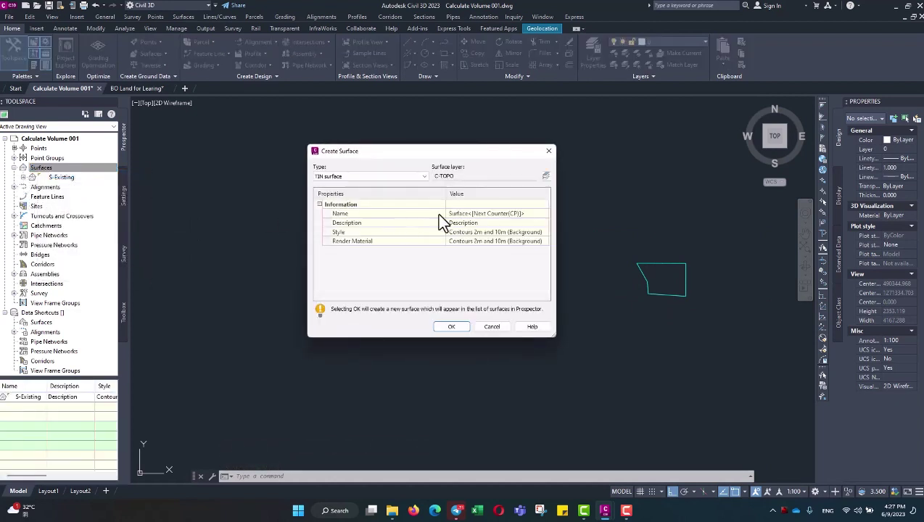
left_click(463, 214)
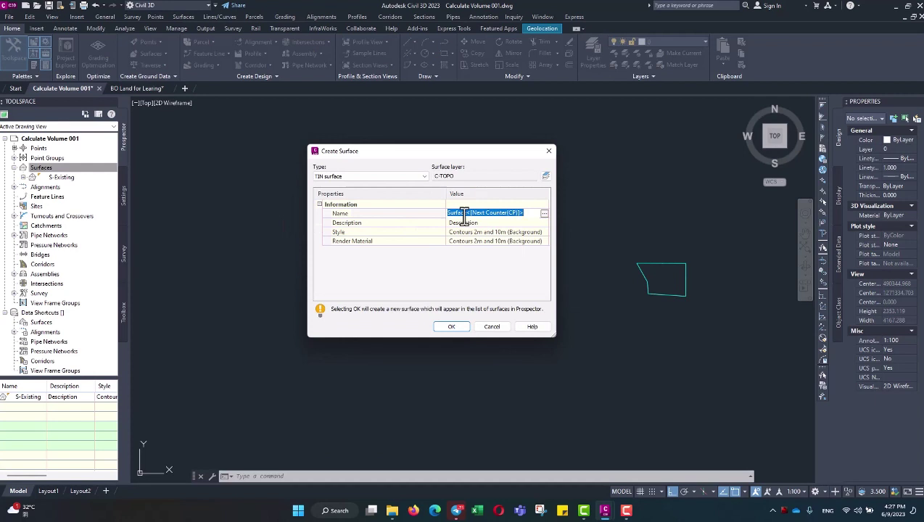
type("S-Design")
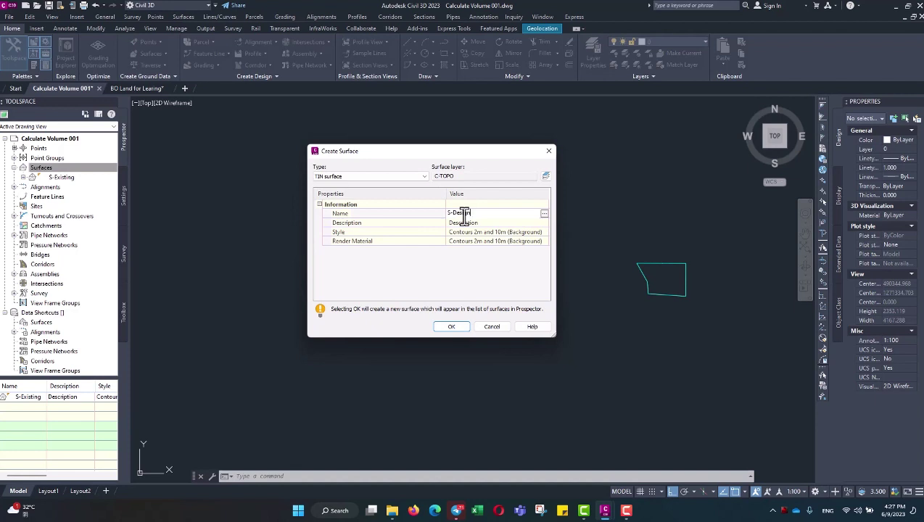
left_click(449, 326)
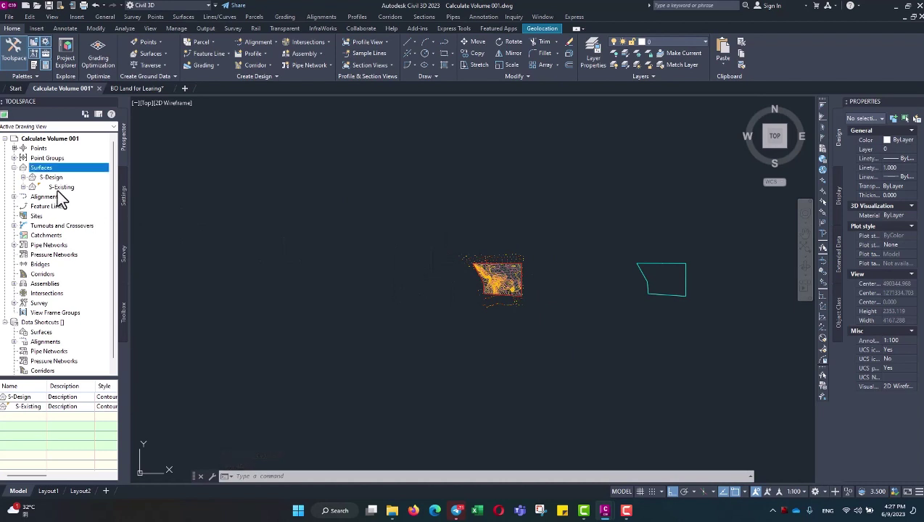
Step: Expand the S-Design node and check the cyan boundary polyline
left_click(22, 178)
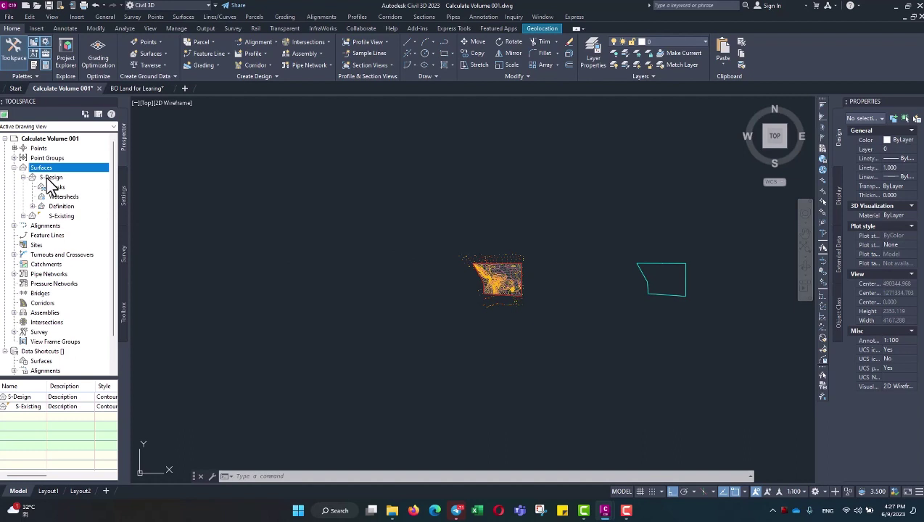
left_click(23, 178)
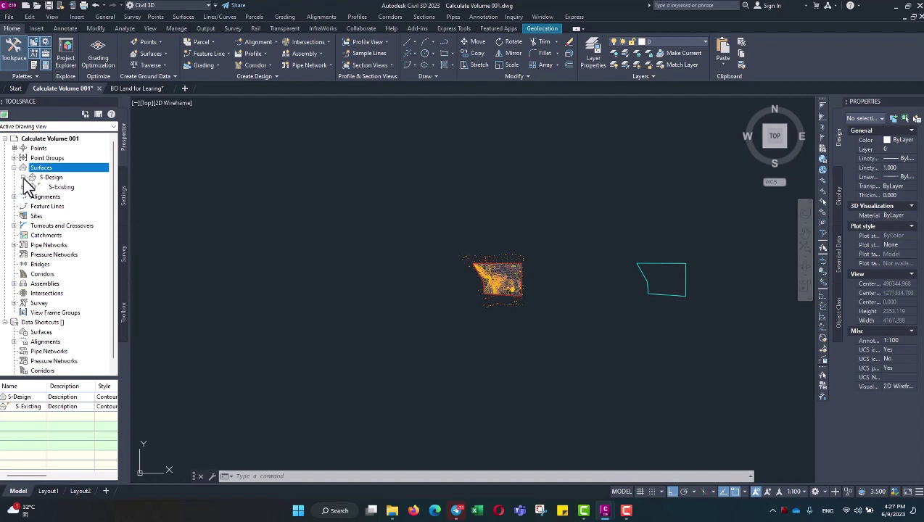
left_click(23, 178)
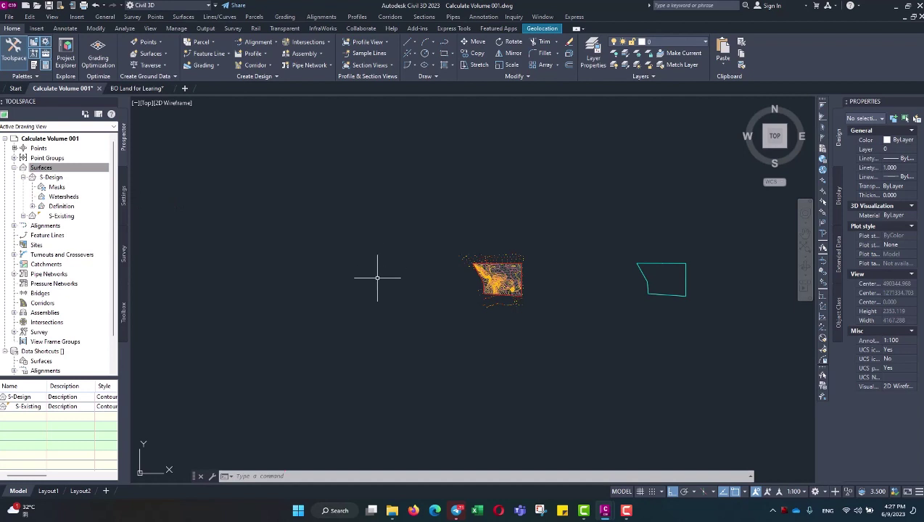
left_click(638, 270)
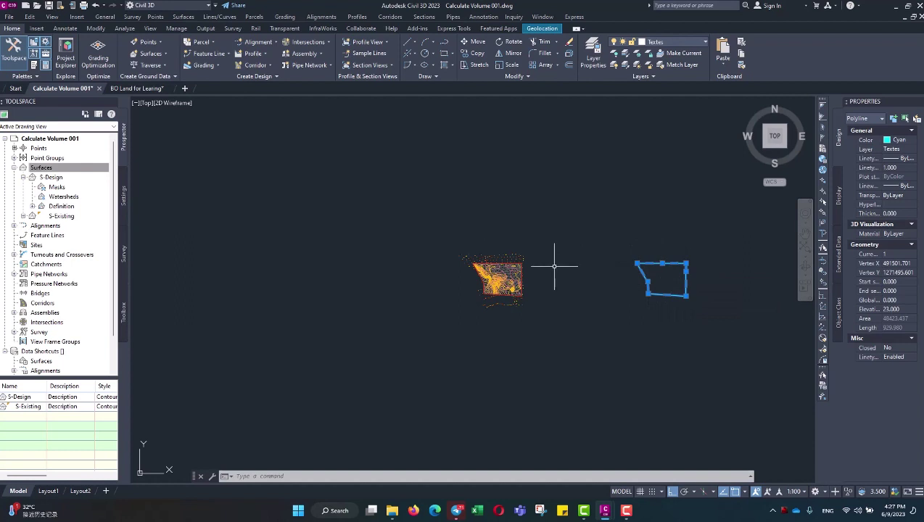
key("Escape")
key("Escape")
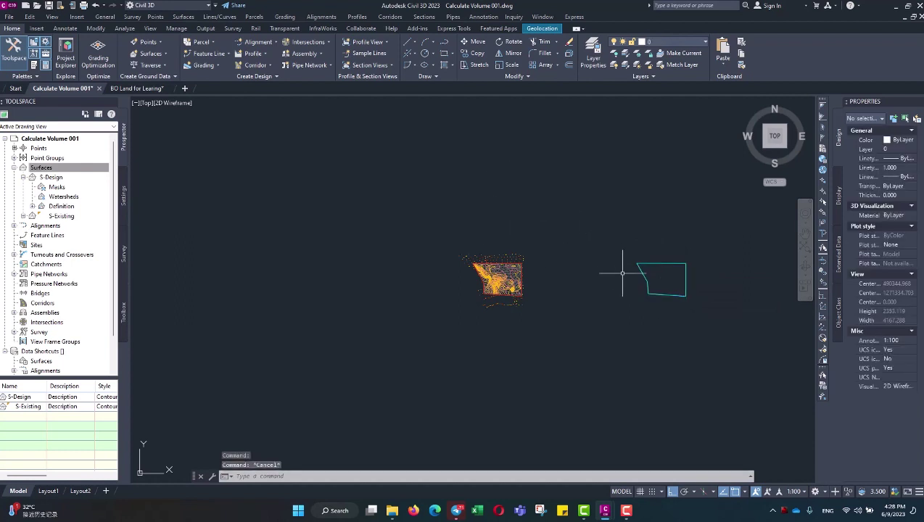
scroll(621, 274, "up", 2)
type("co")
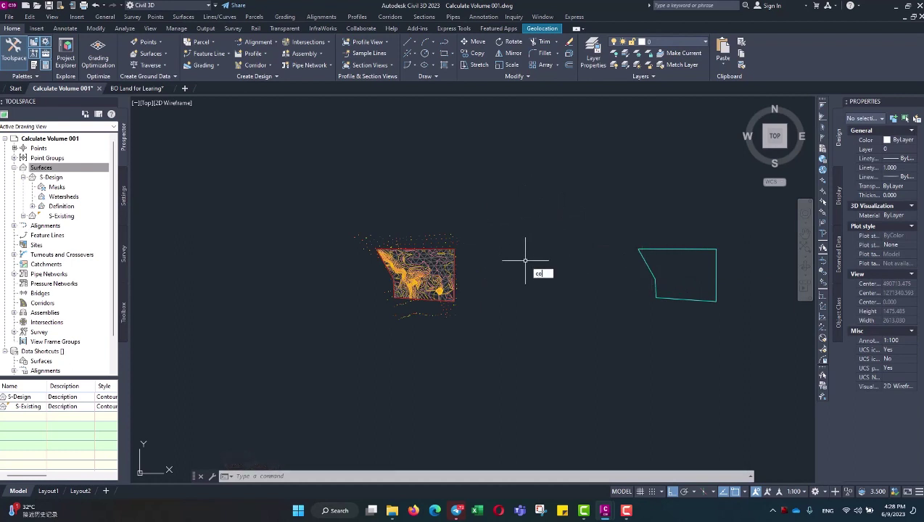
Step: Copy the cyan elevation-23 boundary polyline 1000 units west onto the S-Existing surface edge
key("Return")
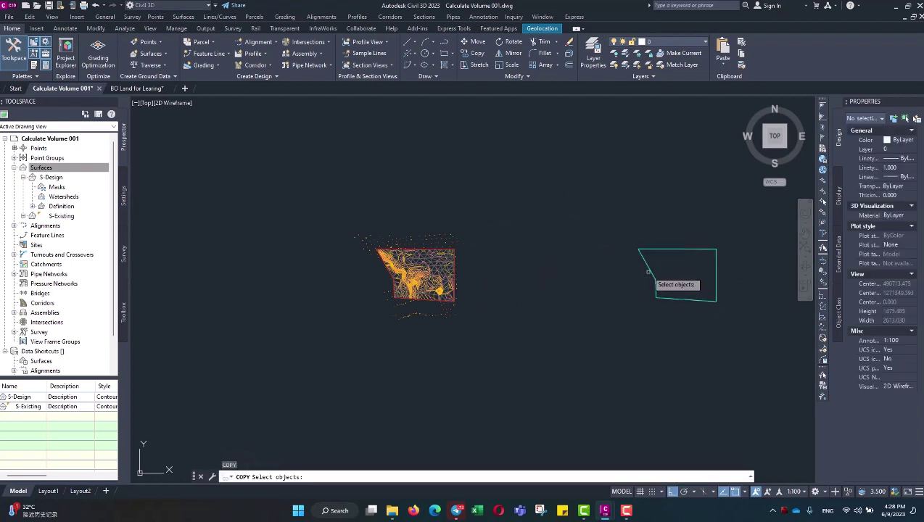
left_click(648, 272)
key("Return")
left_click(620, 265)
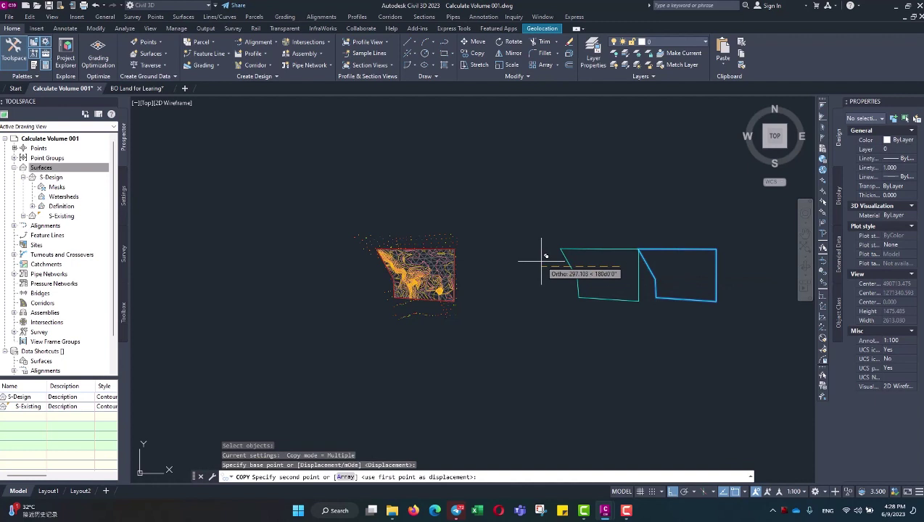
type("1000")
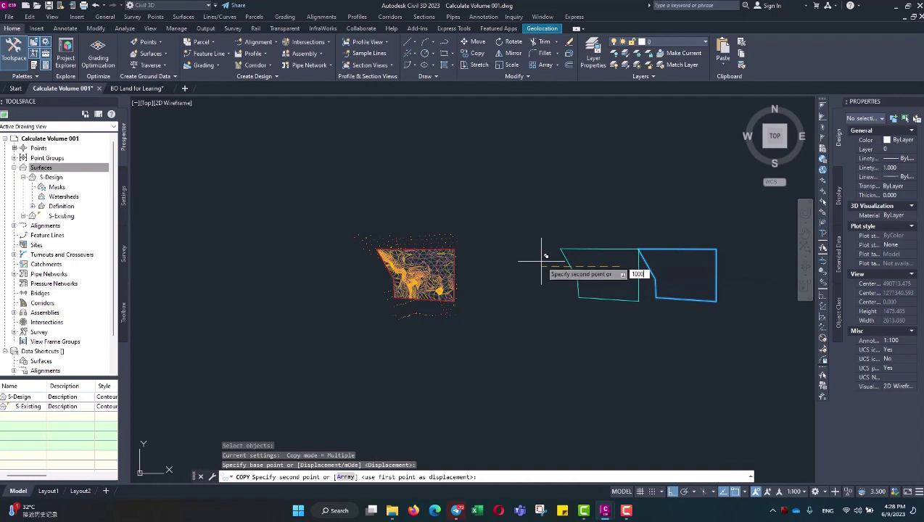
key("Return")
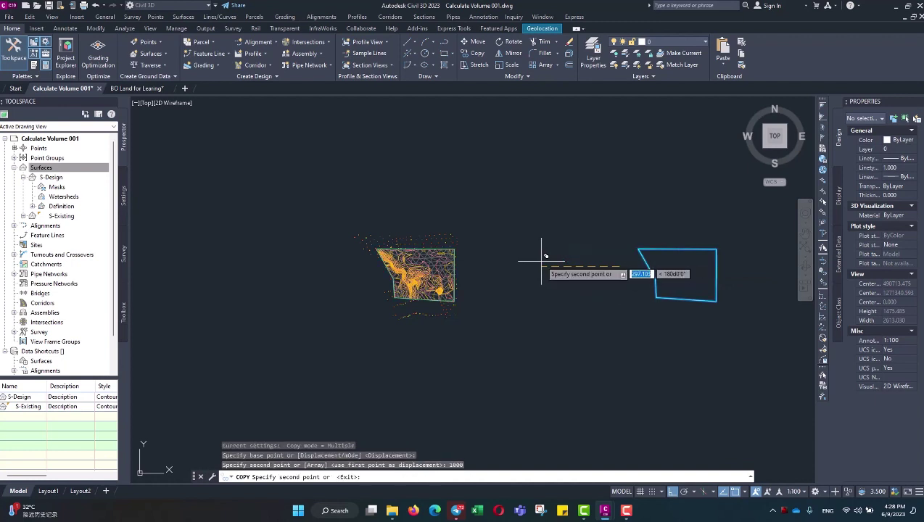
key("Return")
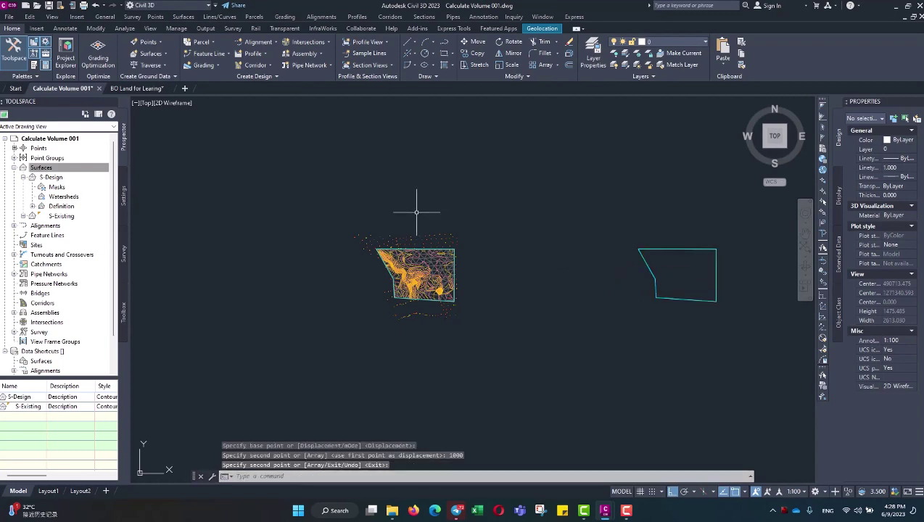
scroll(399, 243, "up", 3)
scroll(399, 242, "up", 3)
scroll(391, 236, "up", 2)
scroll(340, 178, "down", 4)
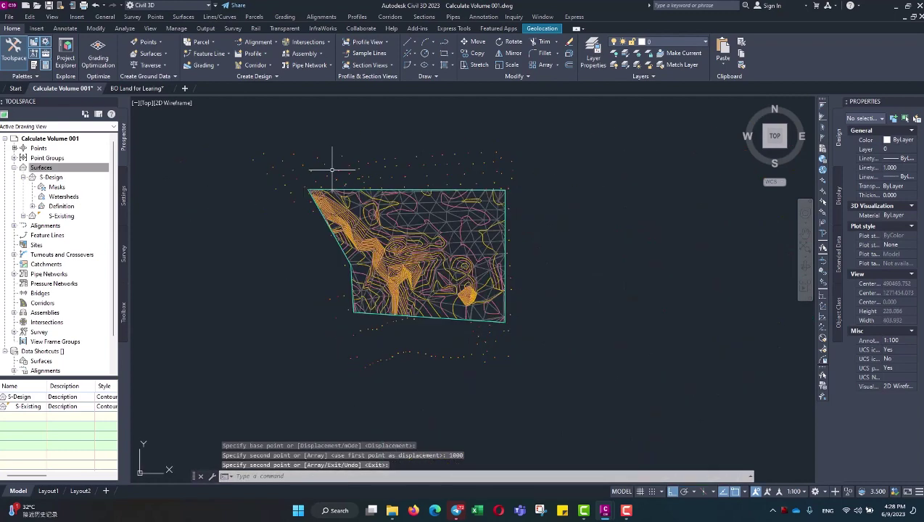
scroll(426, 201, "up", 2)
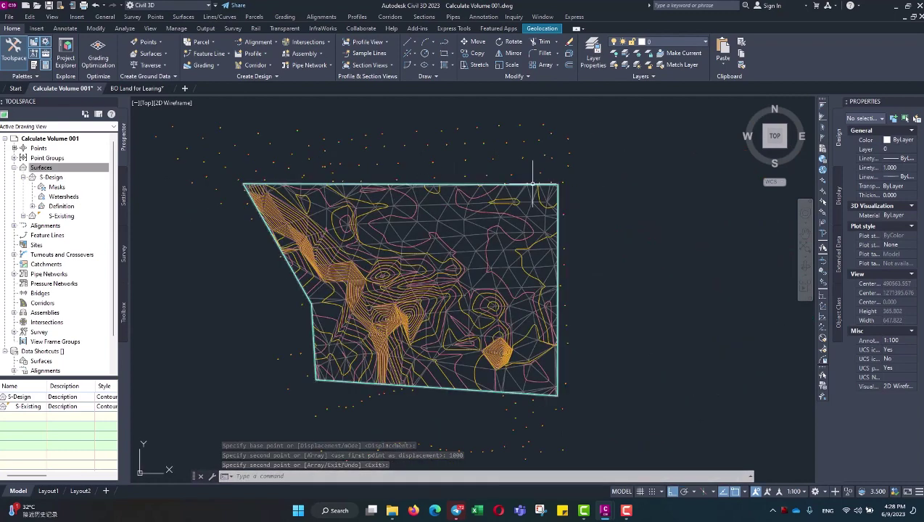
scroll(557, 187, "up", 4)
scroll(566, 178, "down", 1)
scroll(580, 168, "down", 2)
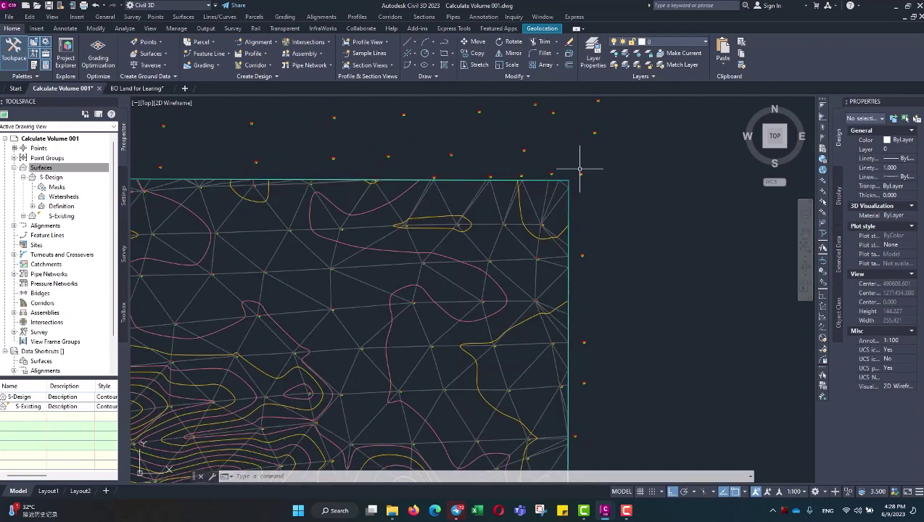
scroll(584, 166, "down", 2)
scroll(450, 192, "down", 1)
scroll(331, 207, "up", 1)
scroll(340, 216, "up", 3)
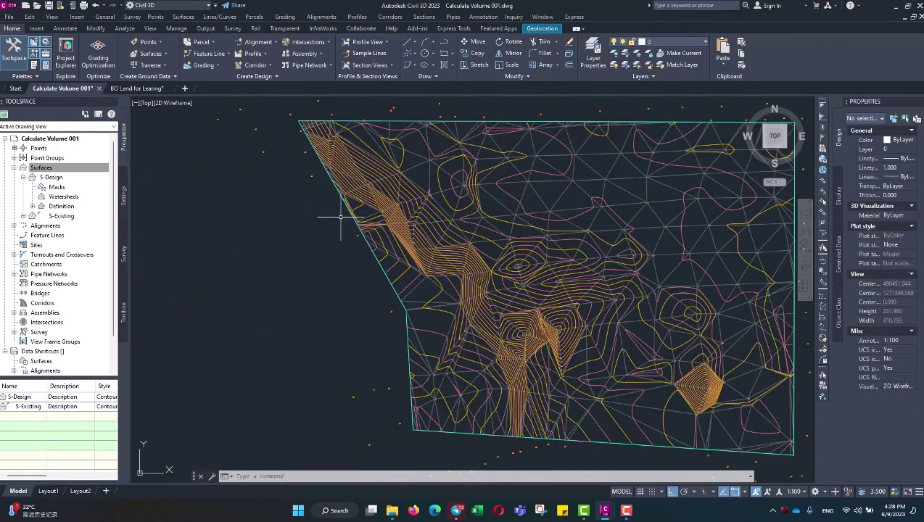
scroll(308, 182, "up", 4)
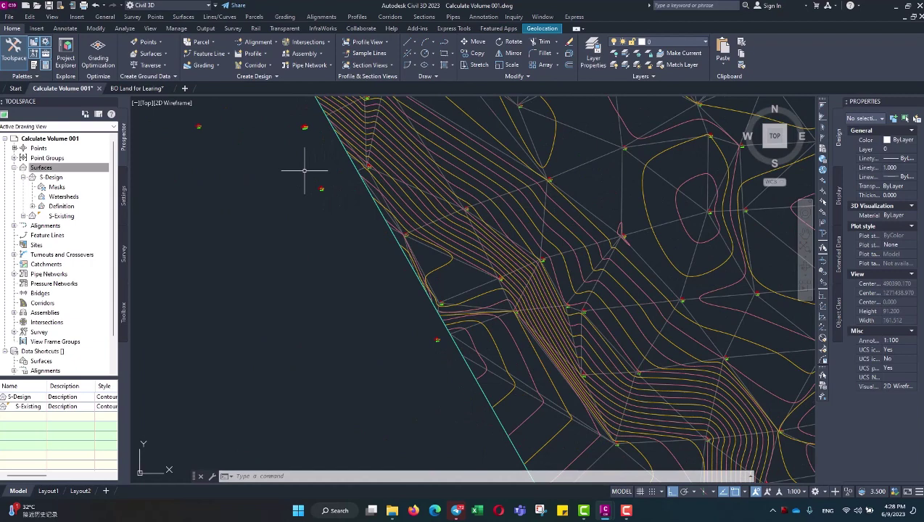
Step: Select the cyan boundary polyline and open Add Boundaries under S-Design's Definition in Prospector
left_click(356, 167)
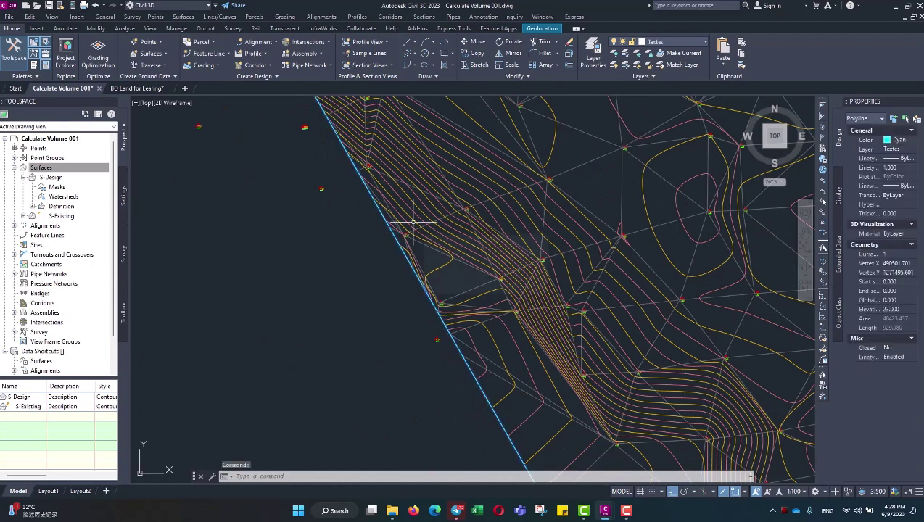
scroll(359, 232, "down", 5)
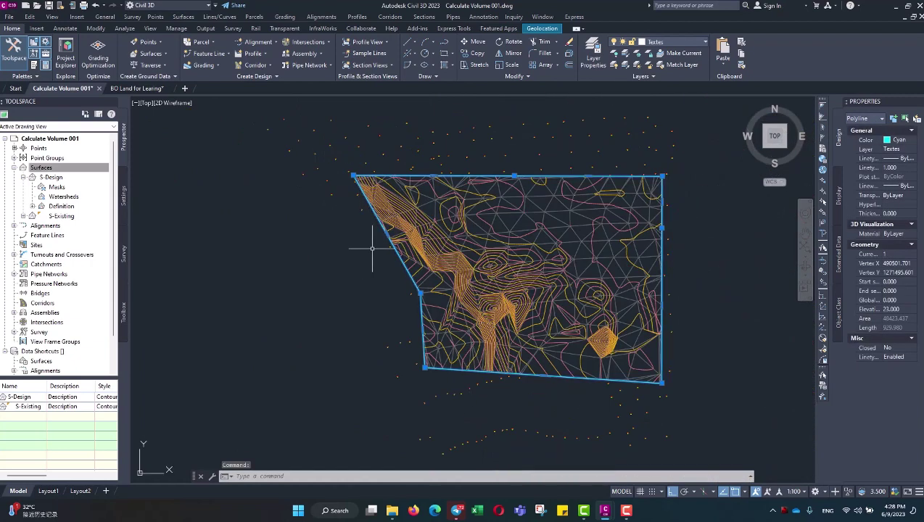
scroll(501, 213, "down", 2)
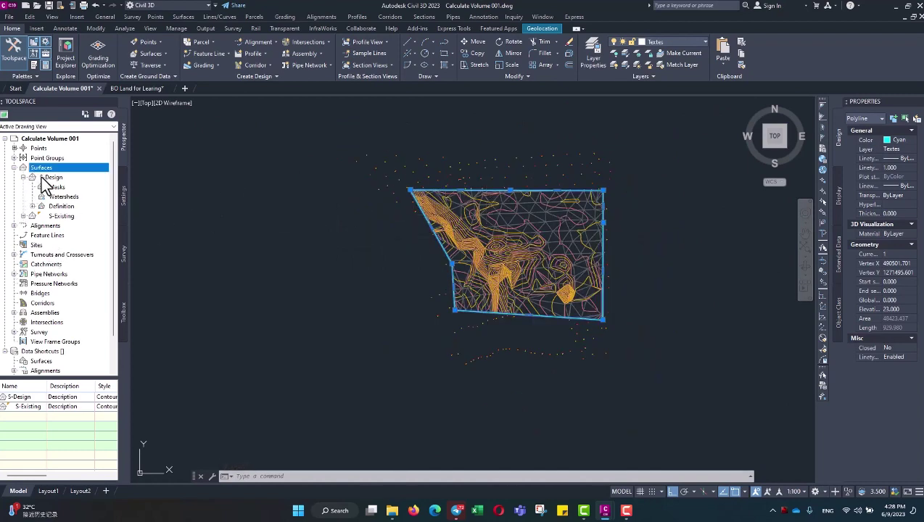
left_click(32, 206)
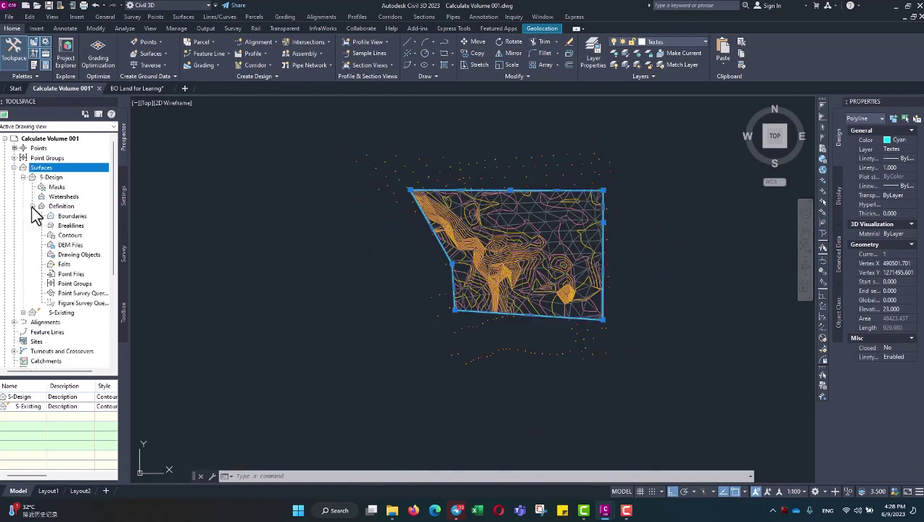
left_click(70, 218)
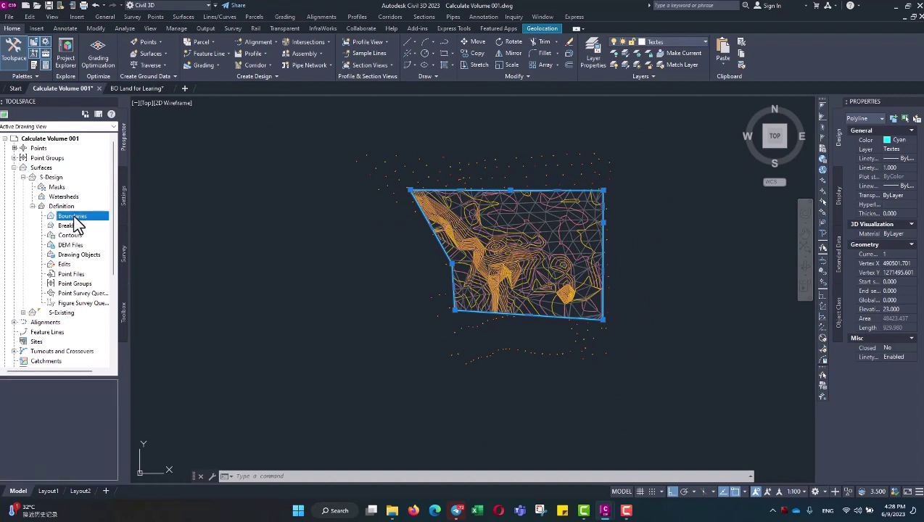
right_click(84, 216)
left_click(99, 222)
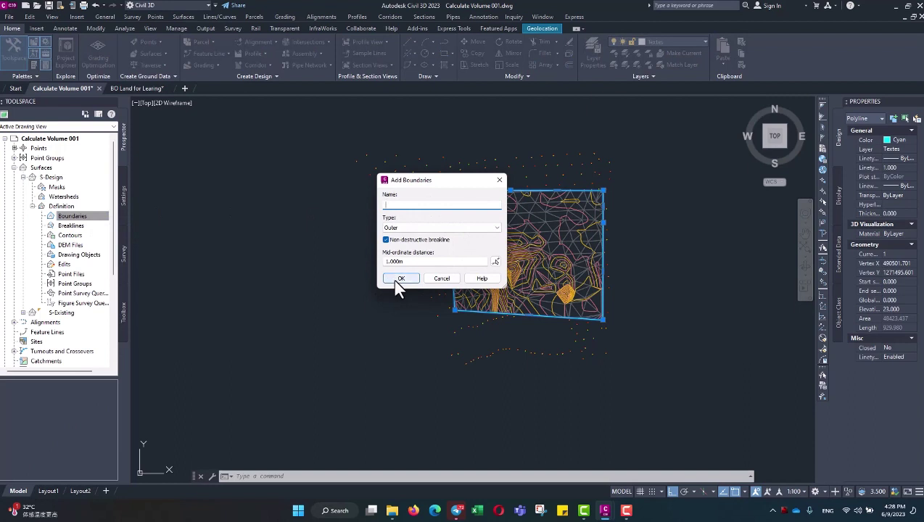
Step: Accept the Outer boundary settings and dismiss the Empty Surface warning for S-Design
left_click(399, 280)
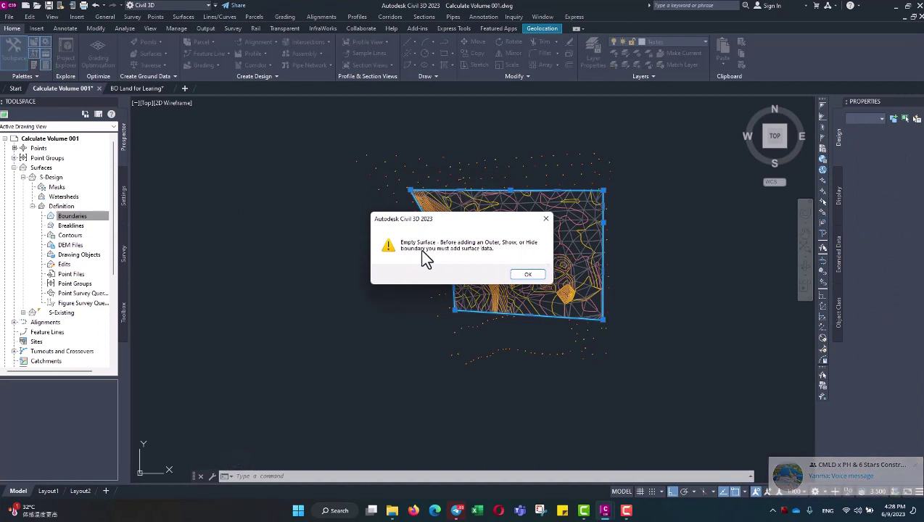
left_click(528, 275)
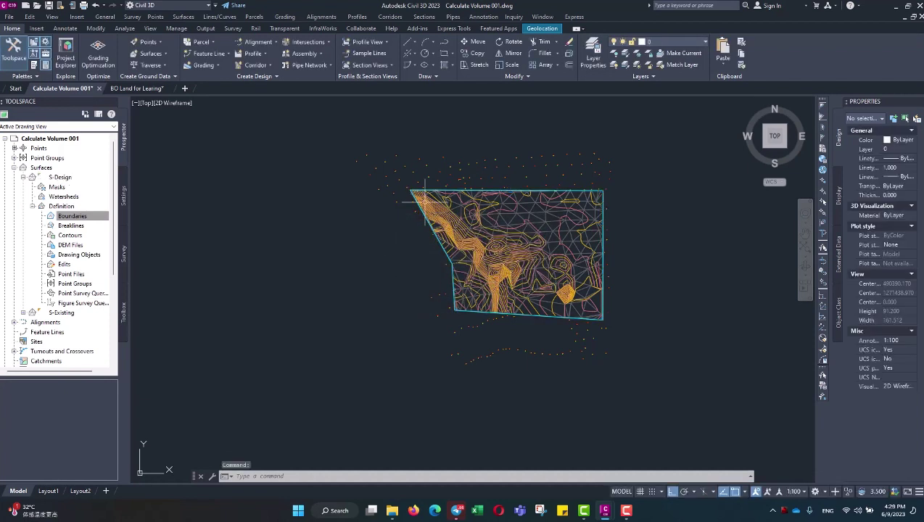
key("Escape")
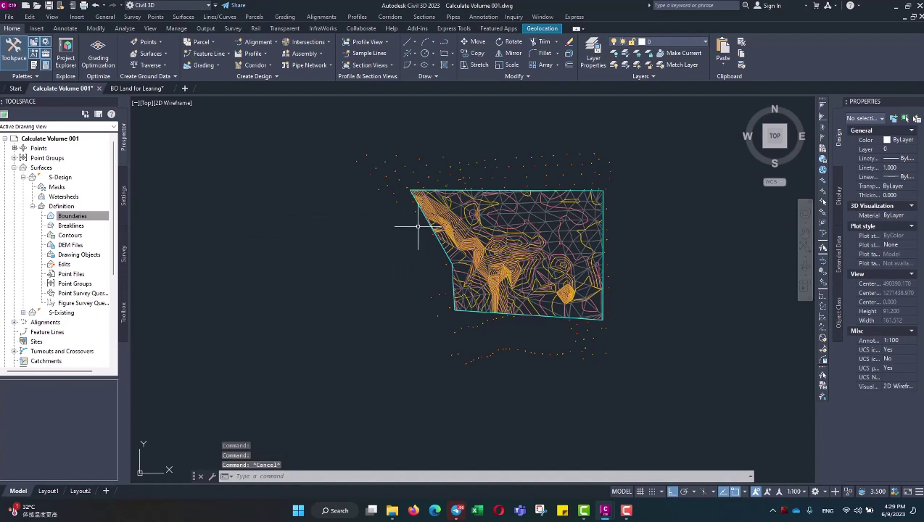
scroll(418, 227, "up", 2)
scroll(422, 229, "up", 4)
scroll(412, 197, "up", 2)
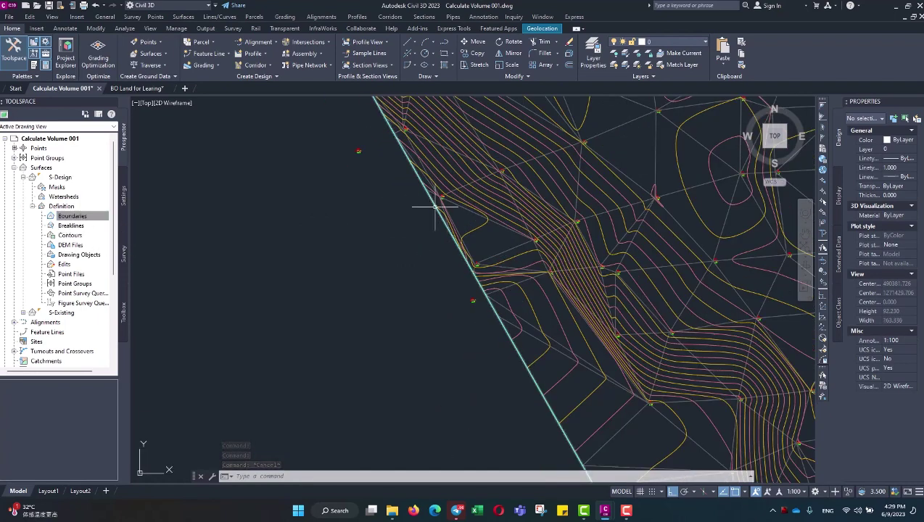
scroll(435, 206, "down", 4)
left_click(52, 217)
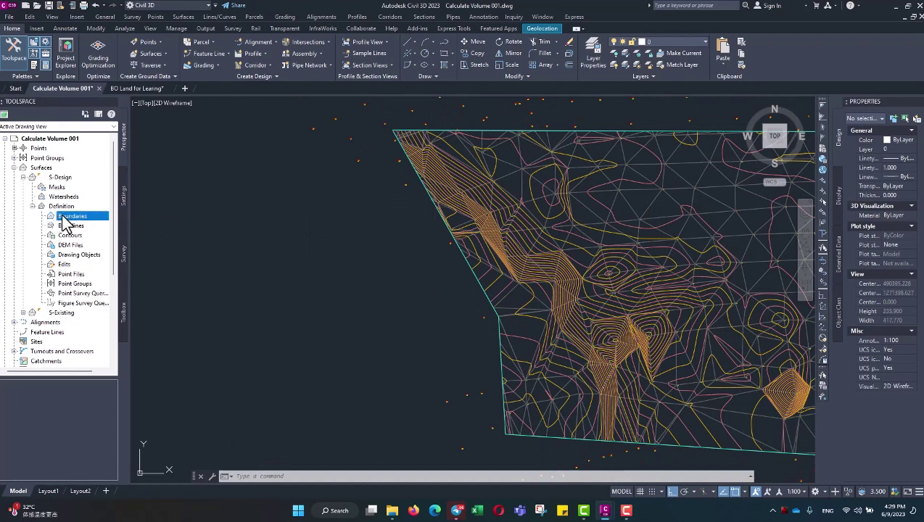
left_click(438, 210)
scroll(318, 229, "down", 3)
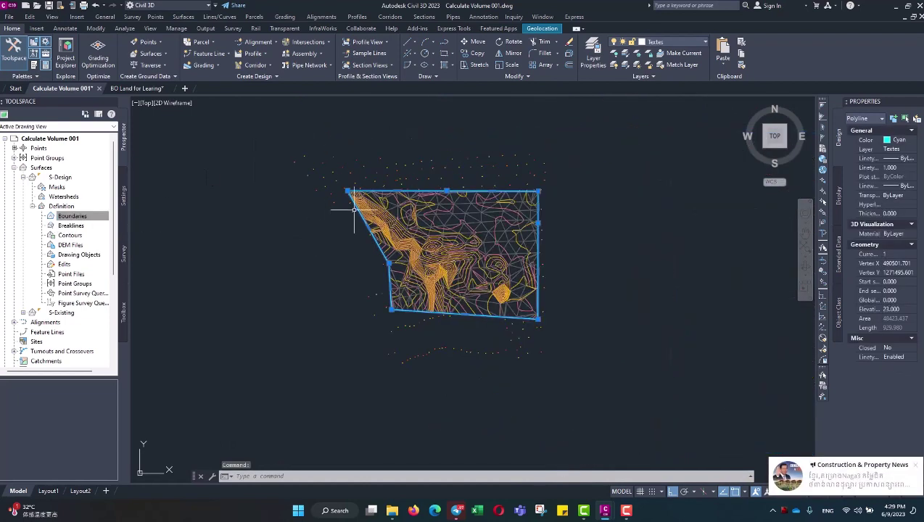
scroll(354, 209, "up", 2)
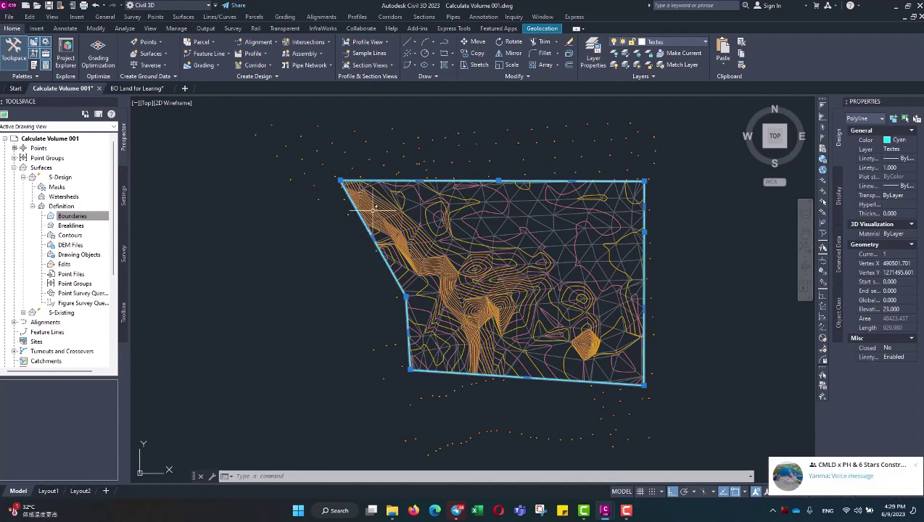
key("Escape")
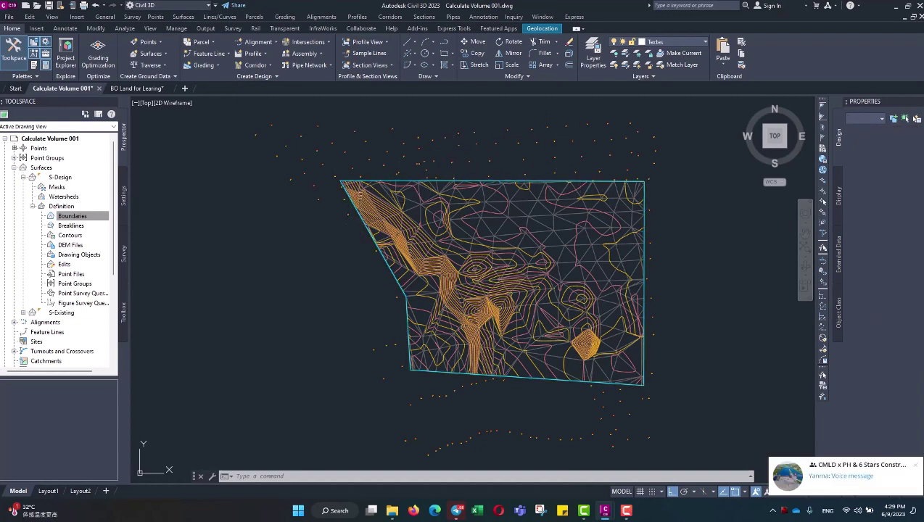
scroll(350, 223, "up", 3)
scroll(355, 225, "up", 3)
scroll(355, 225, "up", 3)
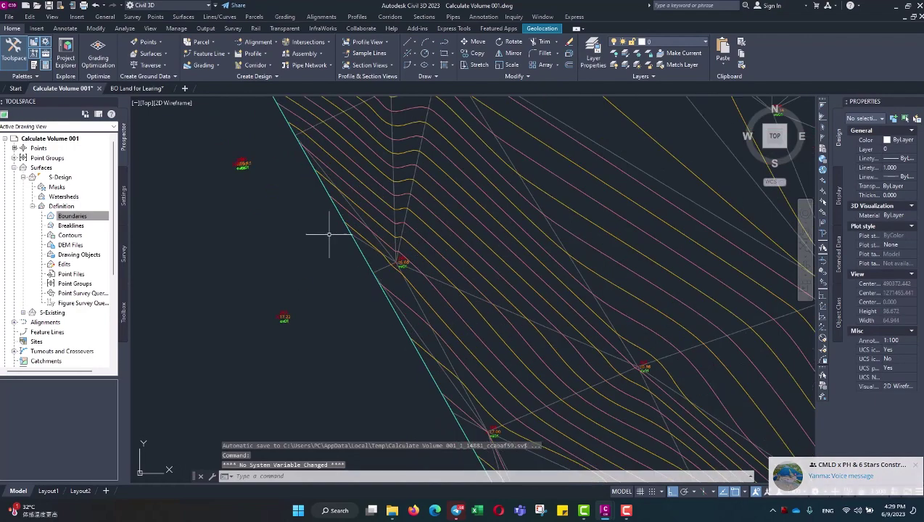
left_click(362, 254)
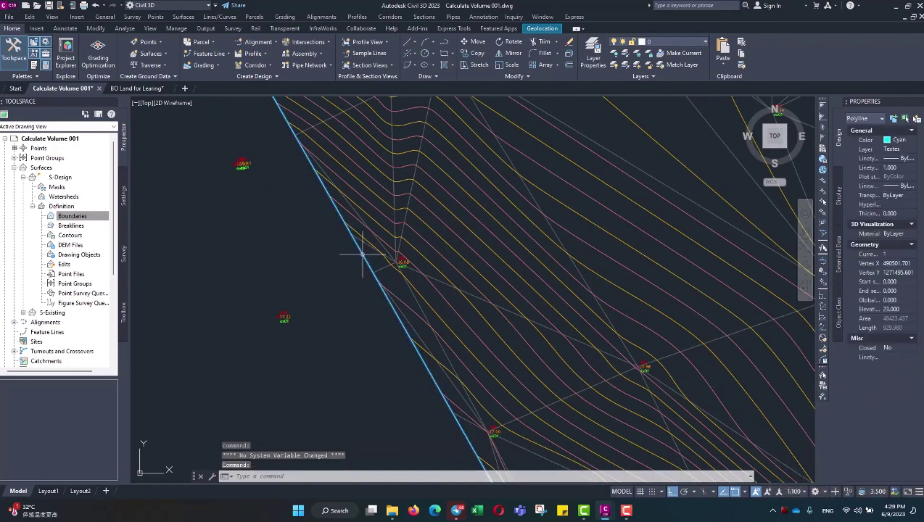
scroll(384, 258, "down", 3)
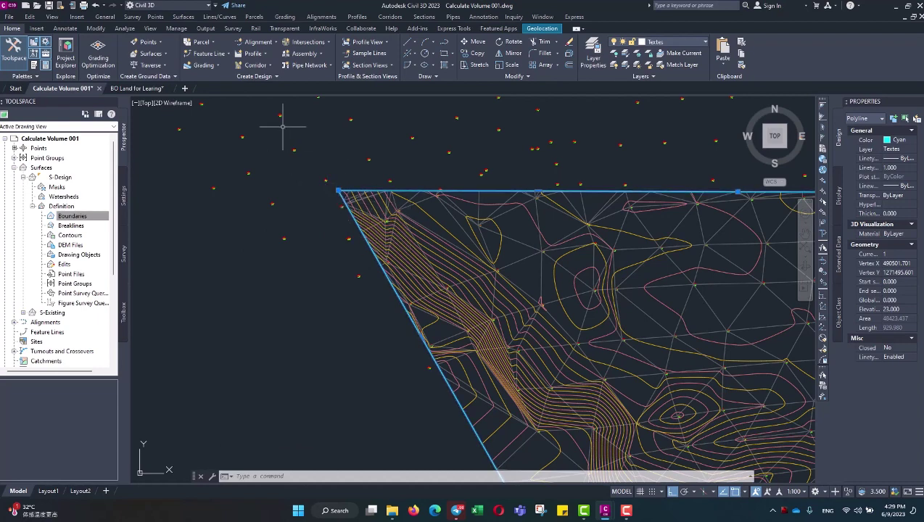
scroll(289, 134, "down", 5)
scroll(310, 181, "up", 2)
scroll(319, 181, "up", 3)
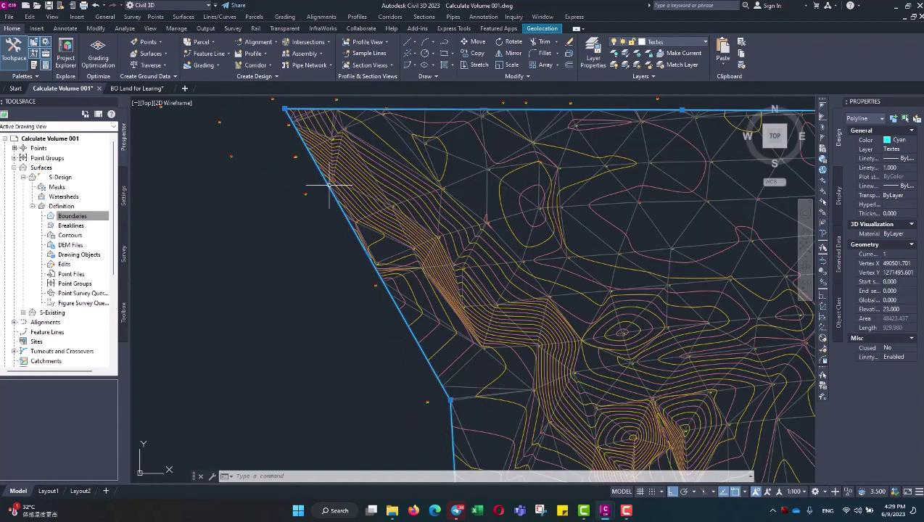
scroll(330, 194, "up", 2)
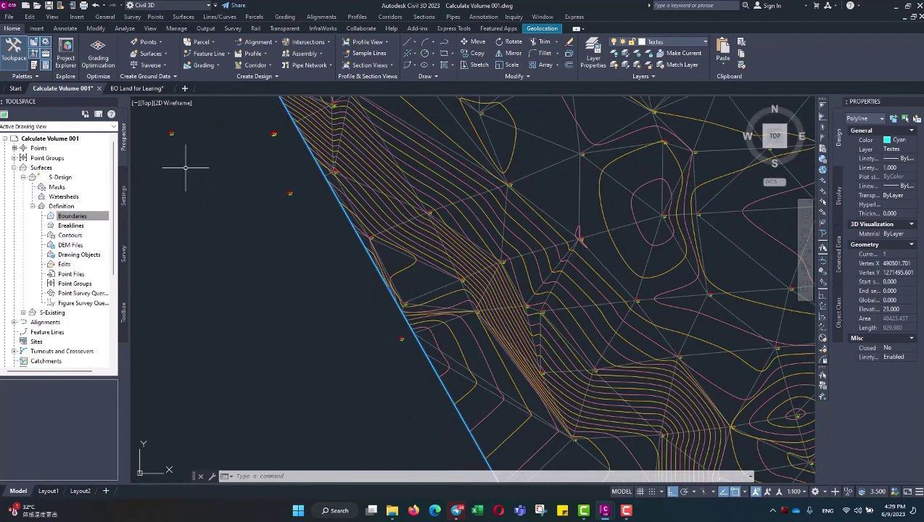
scroll(390, 226, "down", 6)
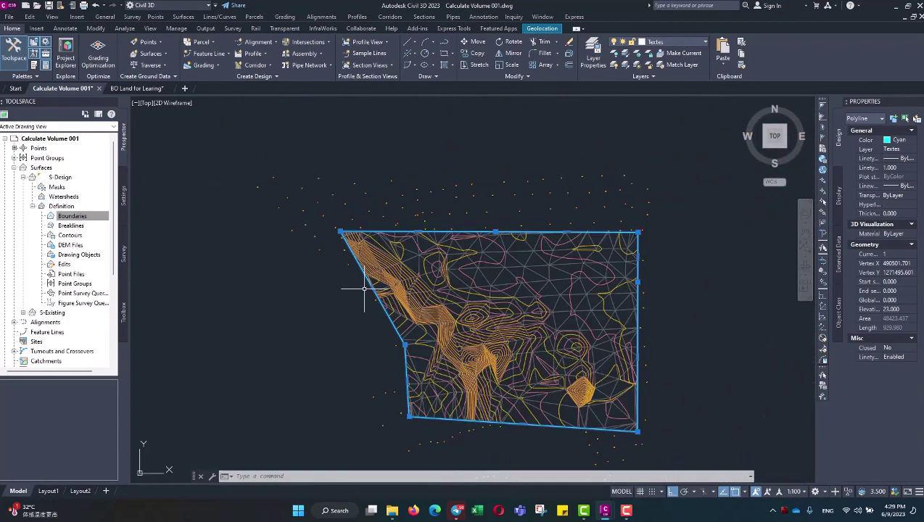
scroll(356, 249, "up", 2)
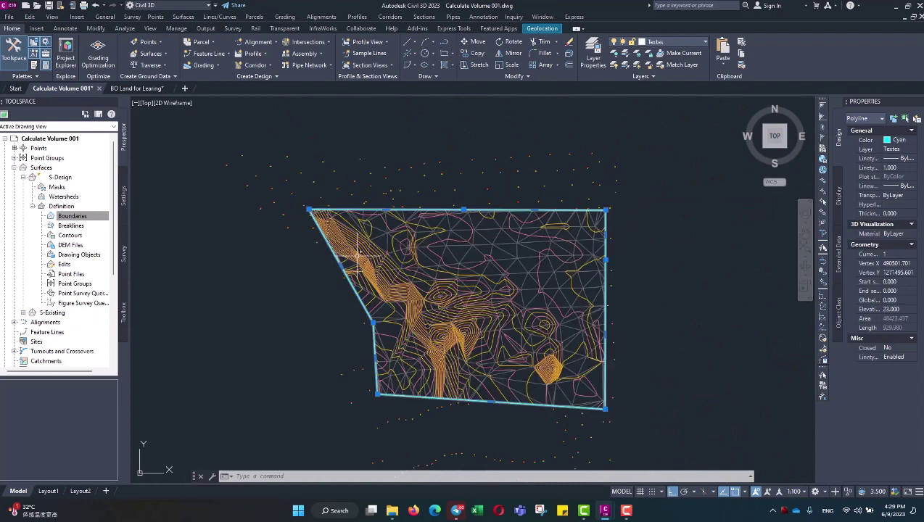
Step: Convert the cyan boundary polyline into a feature line in a new site named F-Design
left_click(223, 52)
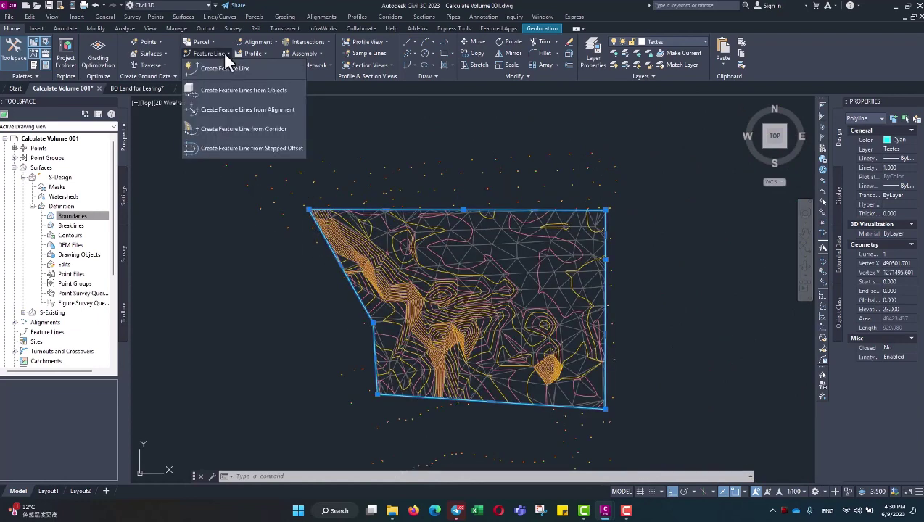
left_click(234, 89)
left_click(349, 209)
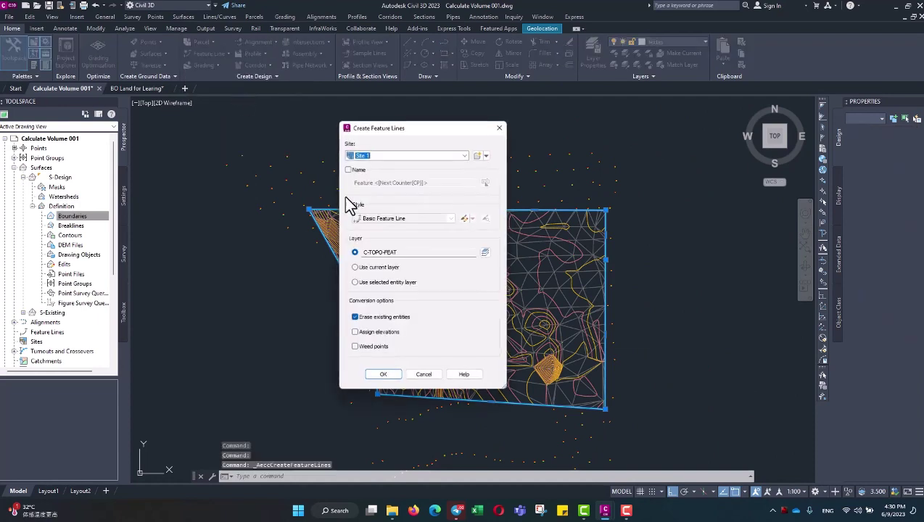
left_click(477, 156)
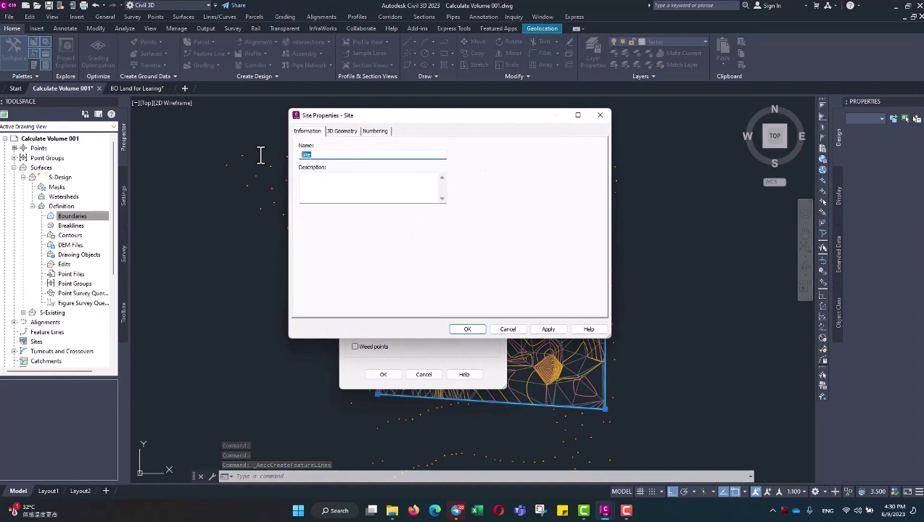
type("F-Design")
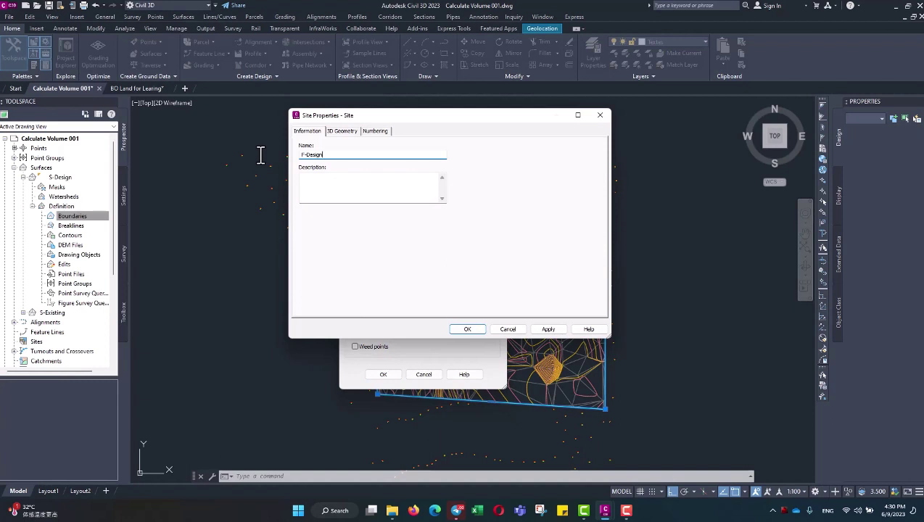
left_click(548, 329)
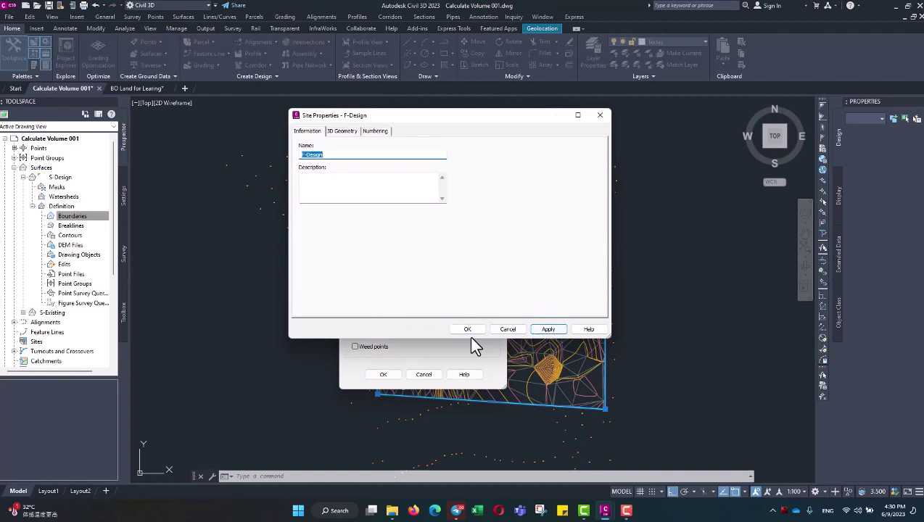
left_click(469, 331)
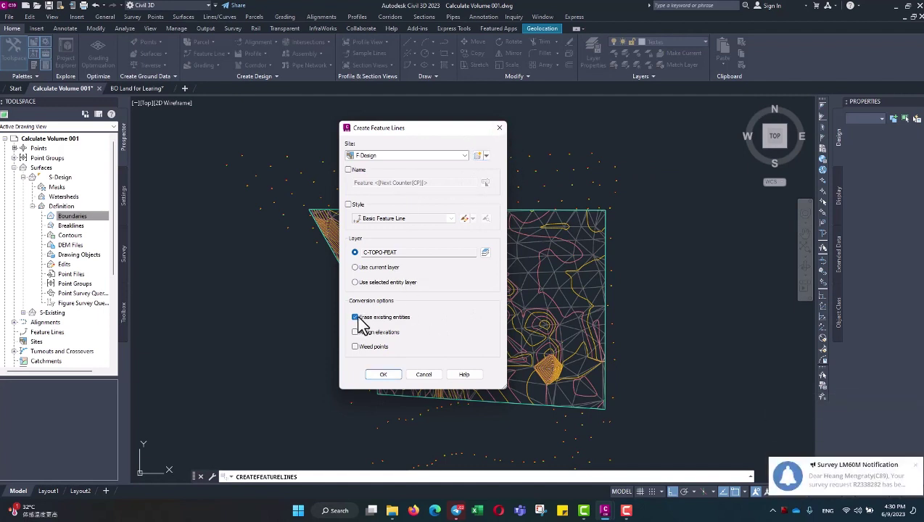
left_click(385, 375)
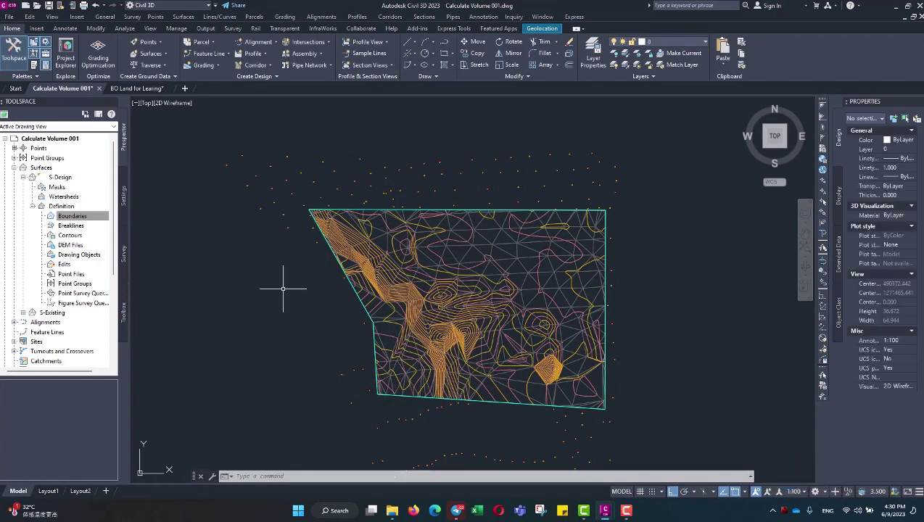
scroll(324, 243, "up", 4)
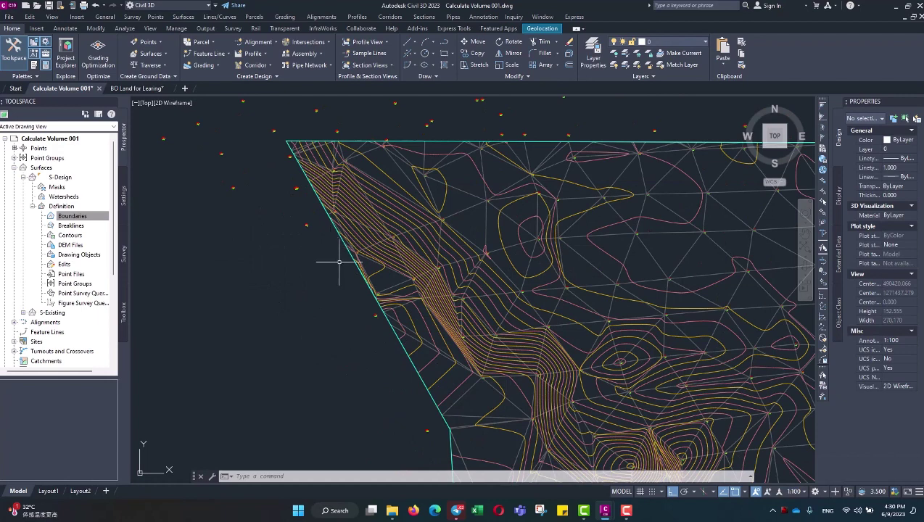
left_click(350, 252)
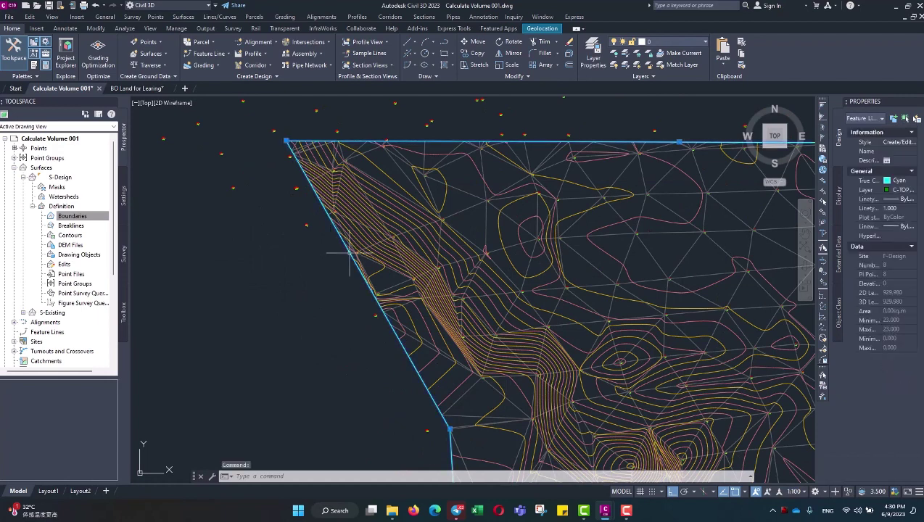
scroll(301, 210, "down", 1)
scroll(301, 232, "down", 1)
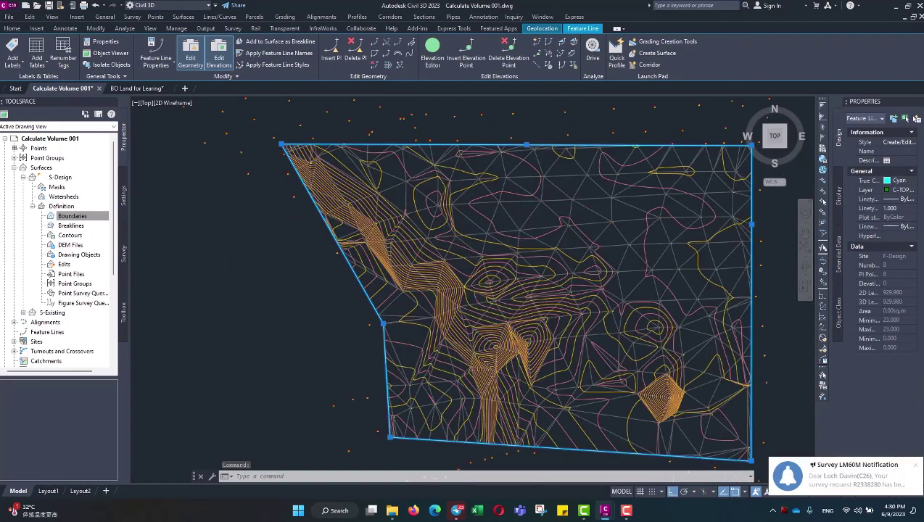
scroll(312, 218, "up", 3)
scroll(284, 222, "down", 3)
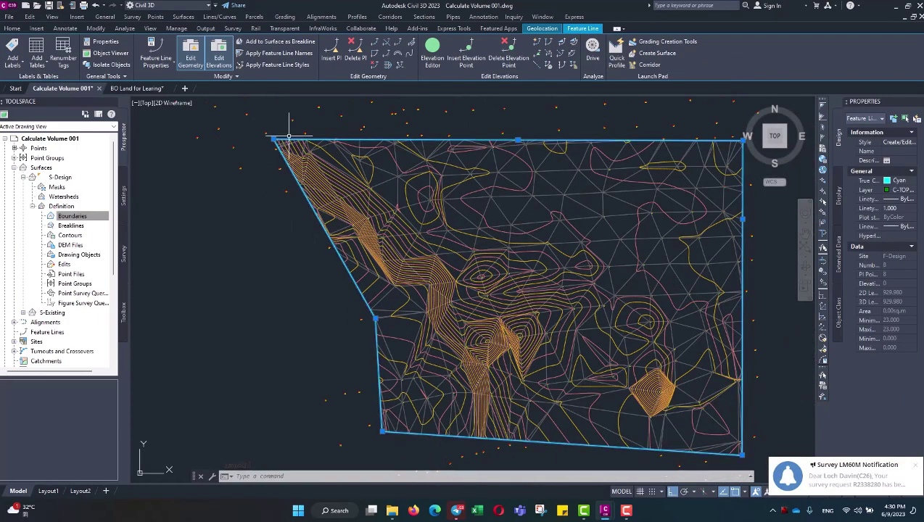
scroll(298, 190, "down", 4)
scroll(300, 194, "up", 2)
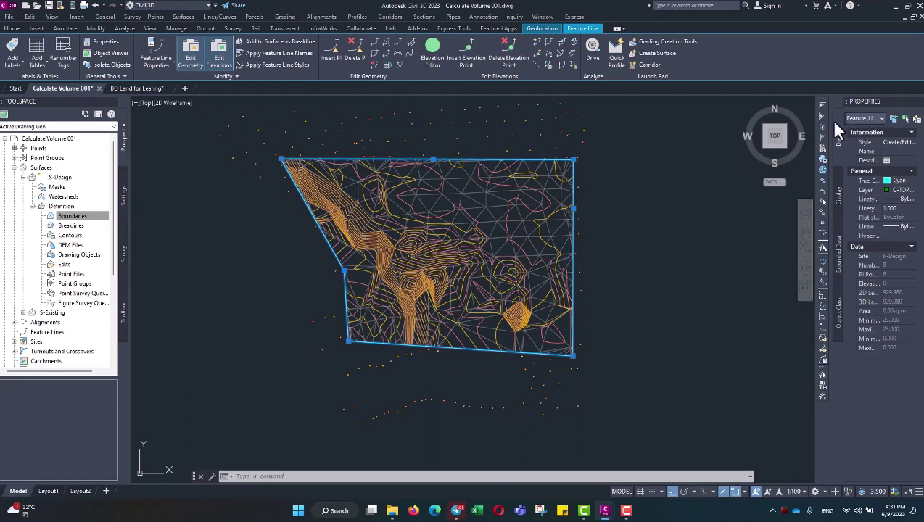
left_click(433, 53)
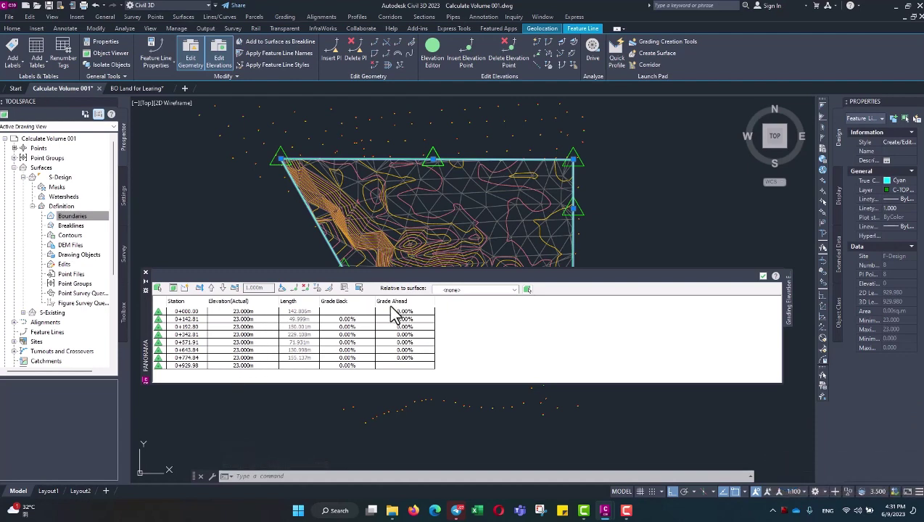
left_click(763, 276)
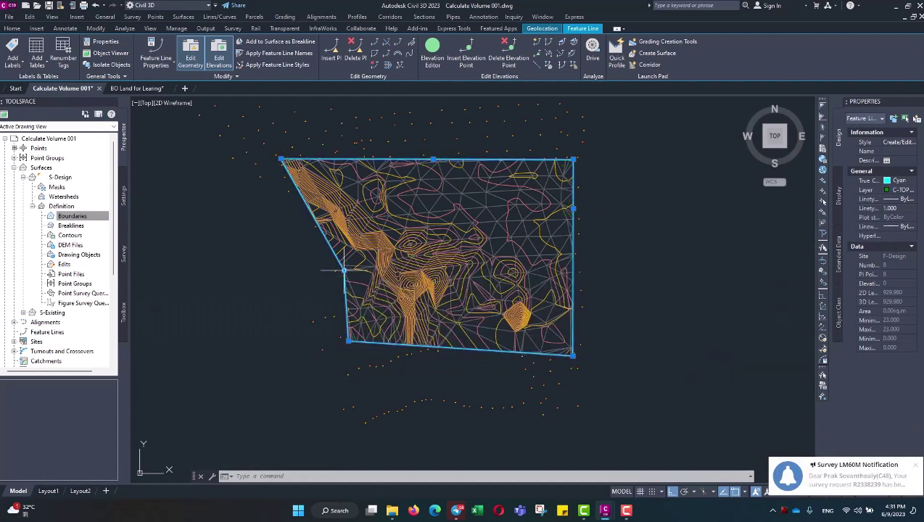
Step: Add the boundary feature line to S-Design's Breaklines as Standard set Breakline set1
left_click(73, 226)
right_click(75, 230)
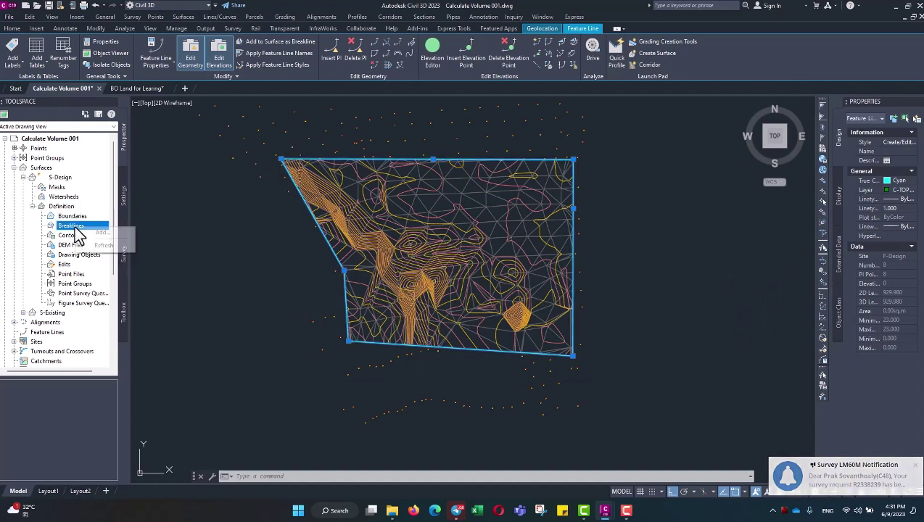
left_click(102, 232)
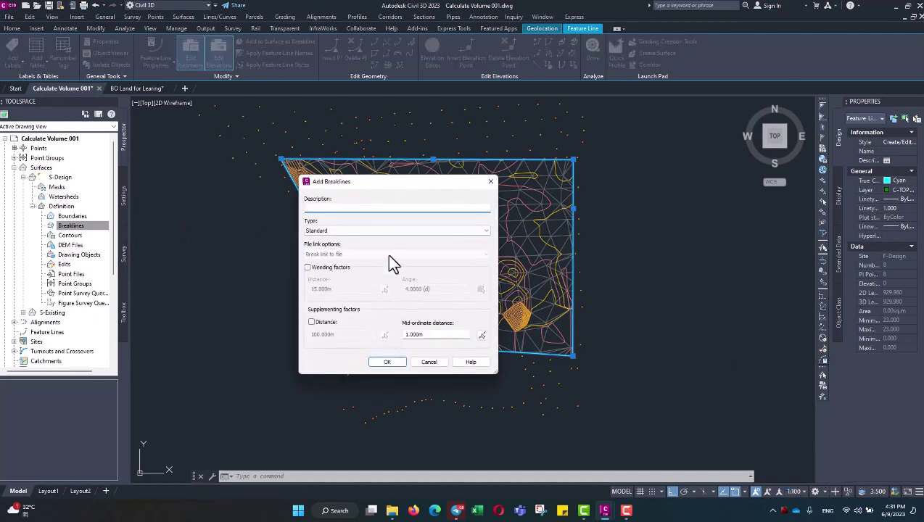
left_click(385, 362)
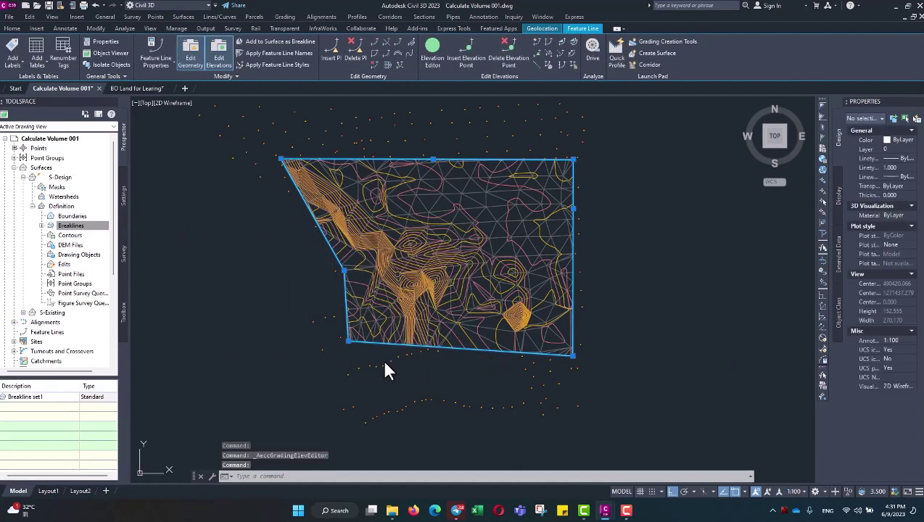
key("Escape")
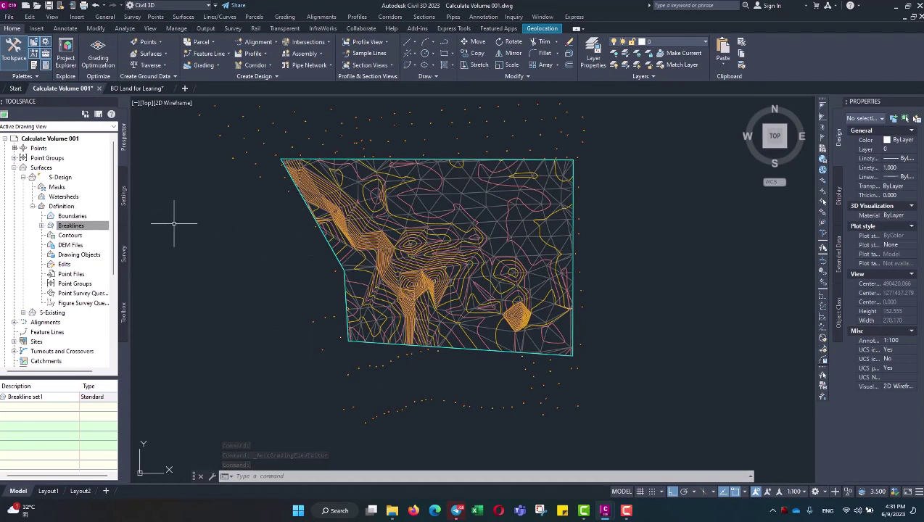
Step: Change the boundary feature line's Color property from Cyan to ByLayer in Properties
scroll(286, 204, "up", 2)
scroll(330, 217, "up", 5)
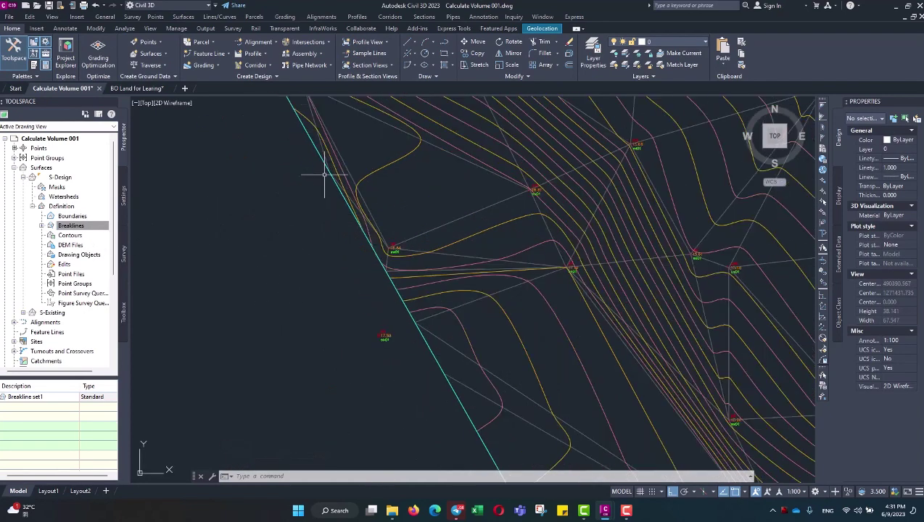
left_click(317, 150)
scroll(361, 264, "down", 2)
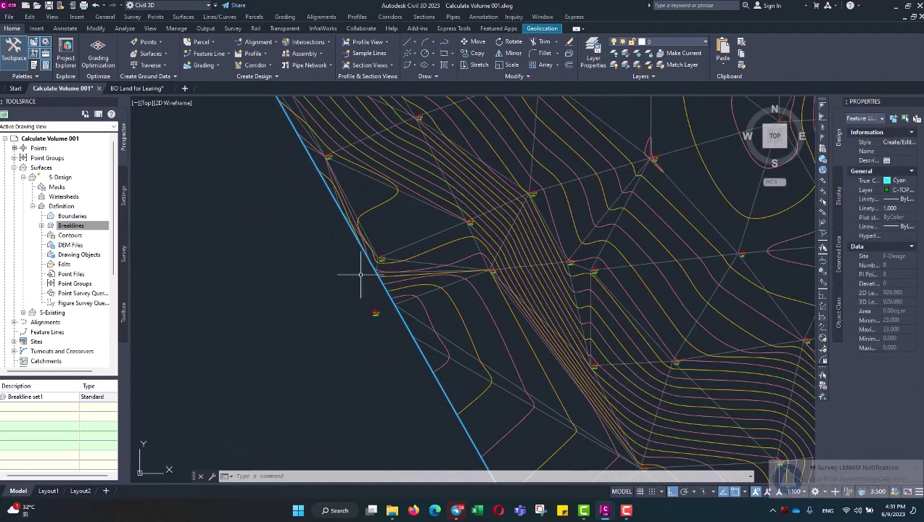
scroll(352, 246, "down", 2)
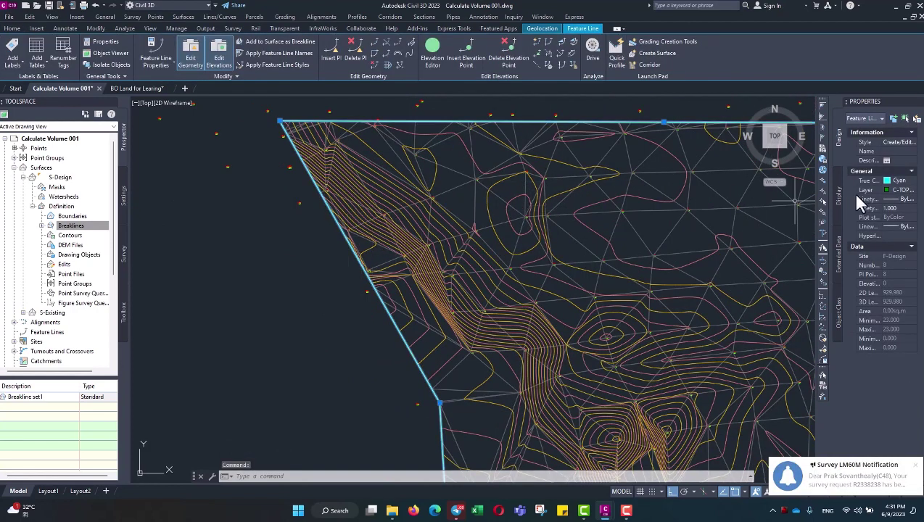
left_click(902, 181)
left_click(904, 182)
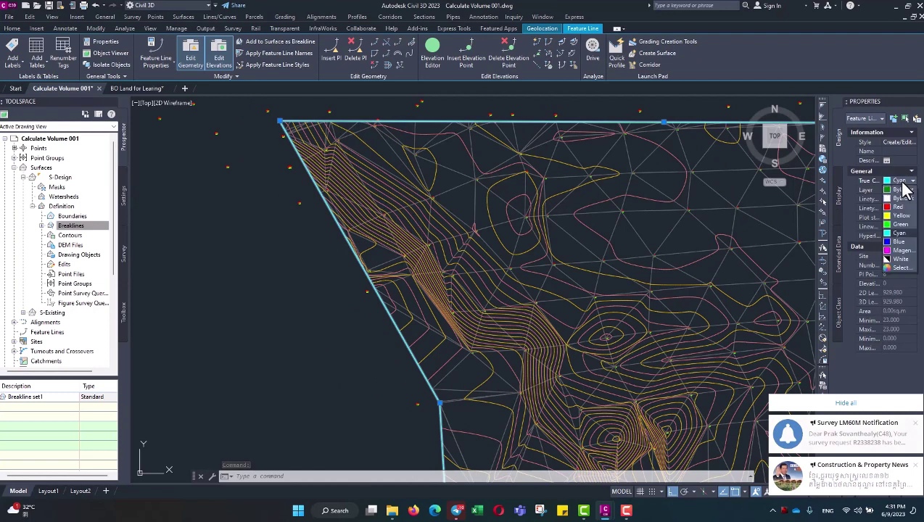
left_click(902, 189)
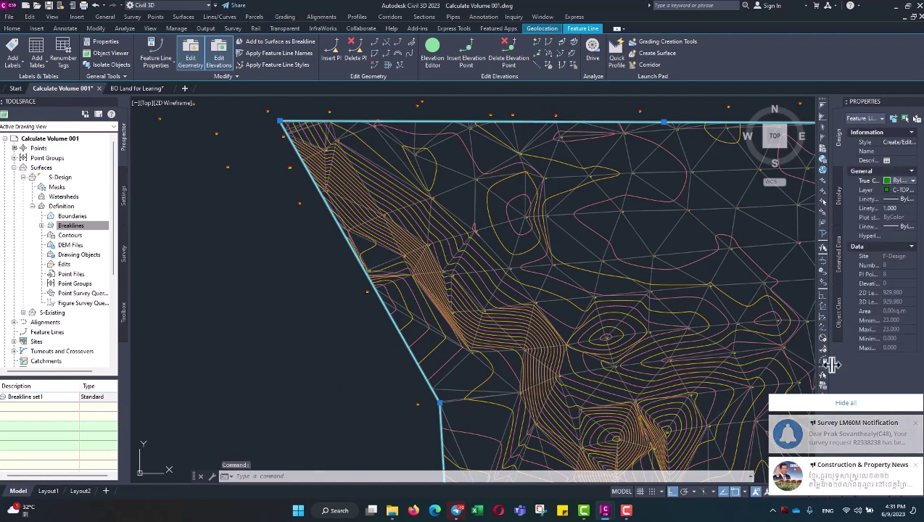
left_click(789, 403)
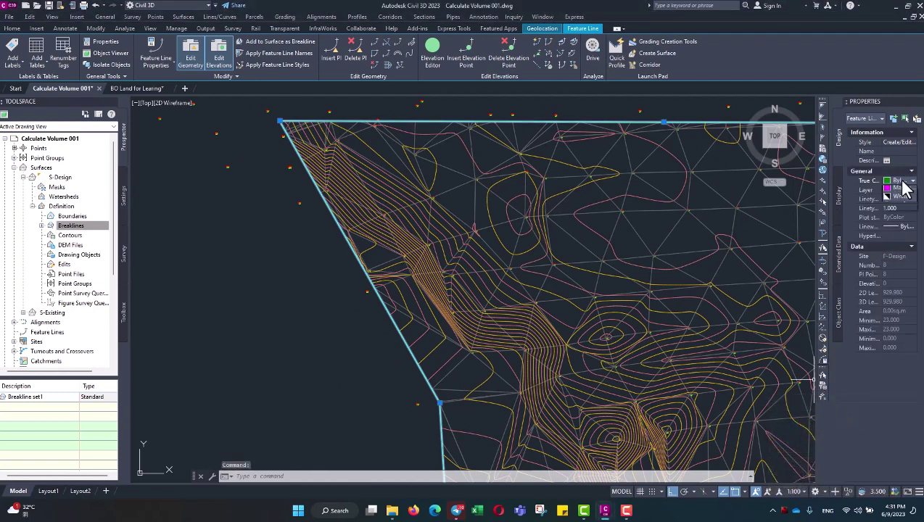
left_click(900, 181)
left_click(905, 189)
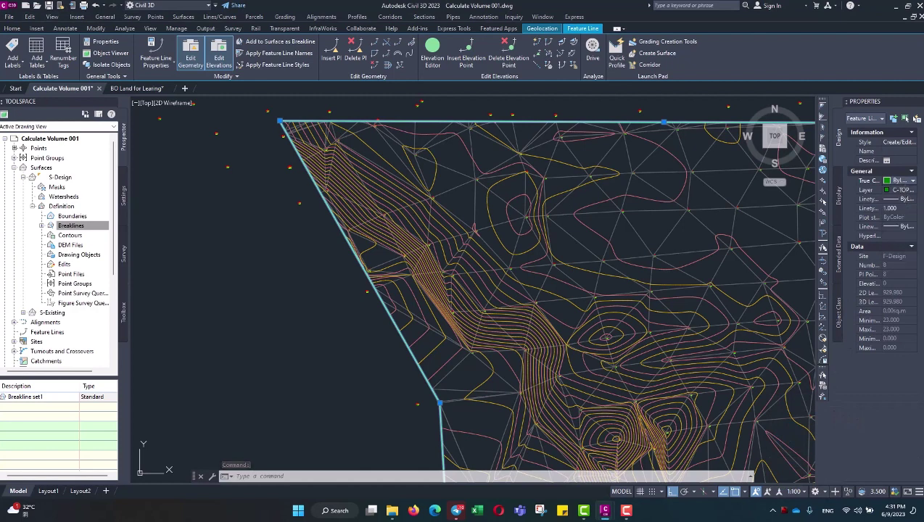
key("Escape")
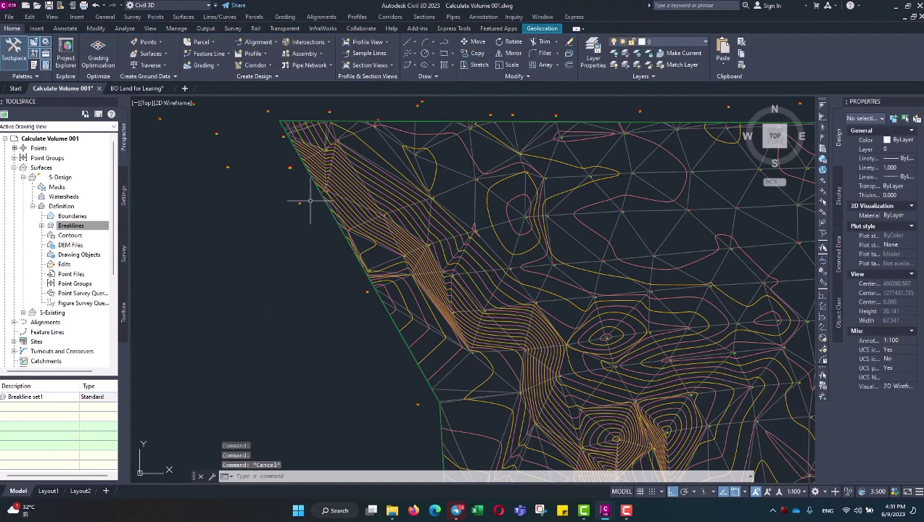
scroll(318, 196, "down", 3)
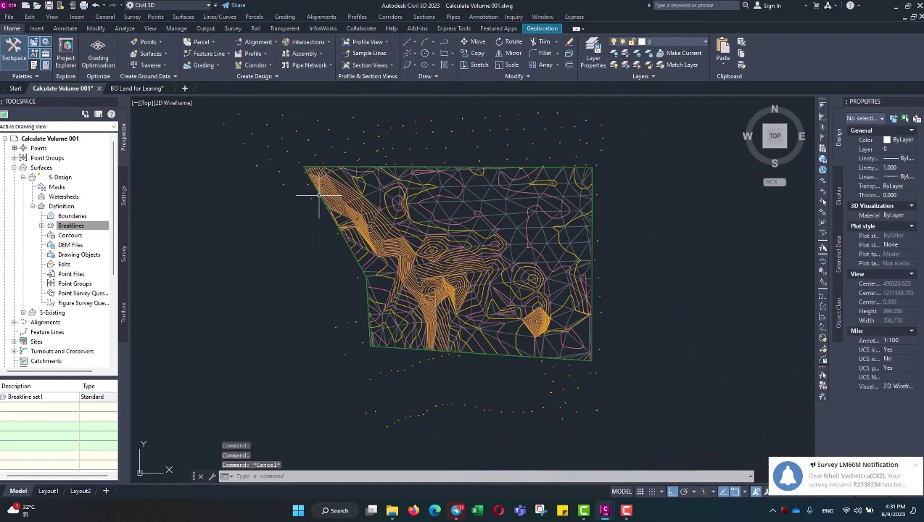
scroll(328, 254, "up", 2)
scroll(324, 190, "up", 3)
Step: Send the boundary feature line to back, then select the cyan polyline lying on top
scroll(329, 171, "up", 2)
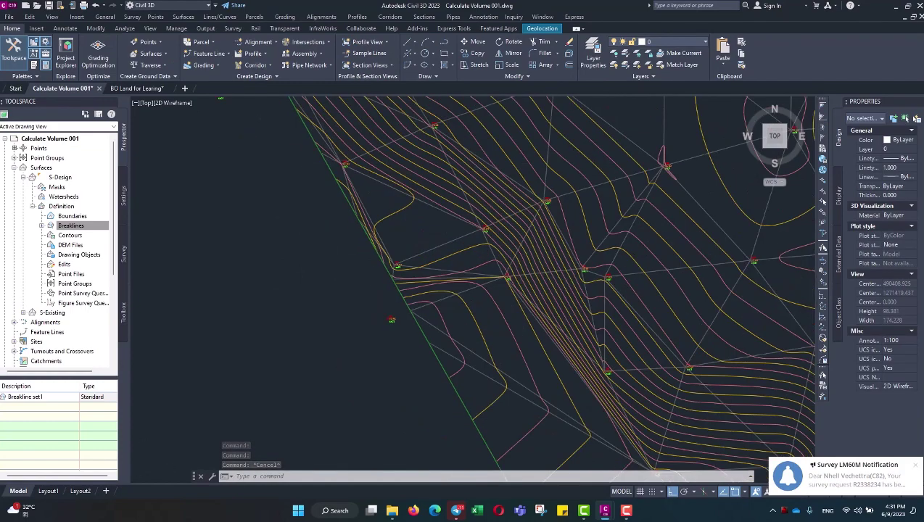
scroll(330, 171, "up", 2)
left_click(329, 165)
scroll(308, 233, "down", 2)
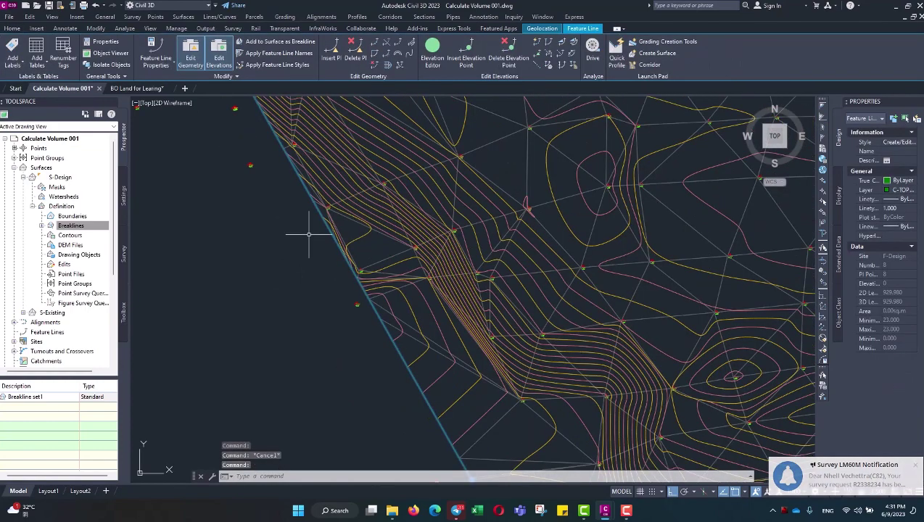
scroll(307, 231, "down", 2)
right_click(307, 231)
mouse_move(353, 289)
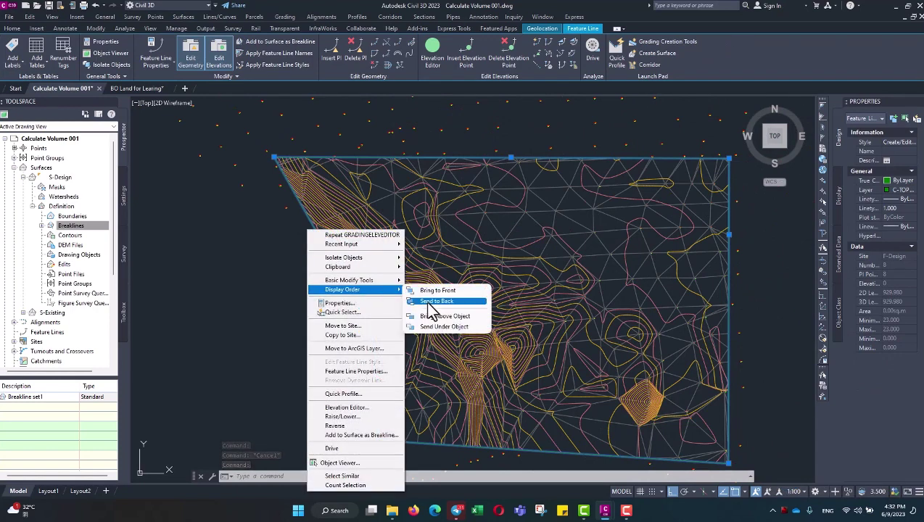
left_click(425, 301)
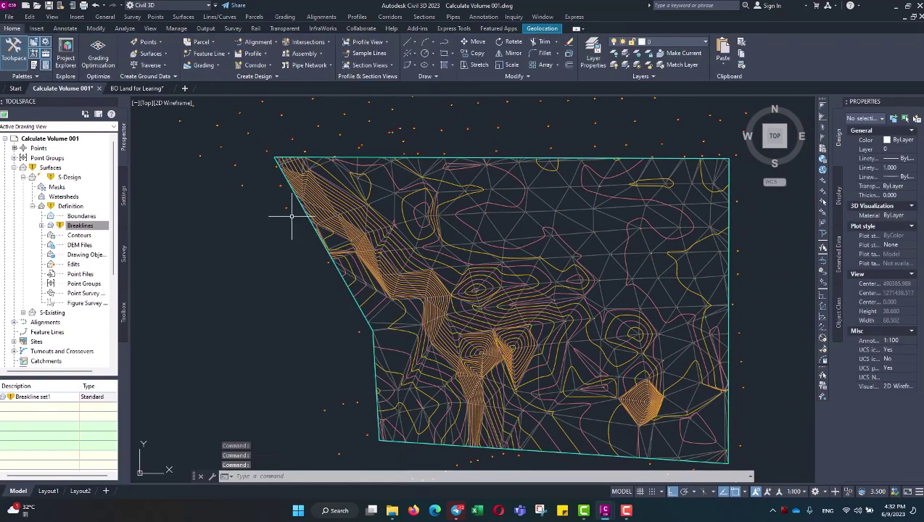
scroll(298, 204, "up", 2)
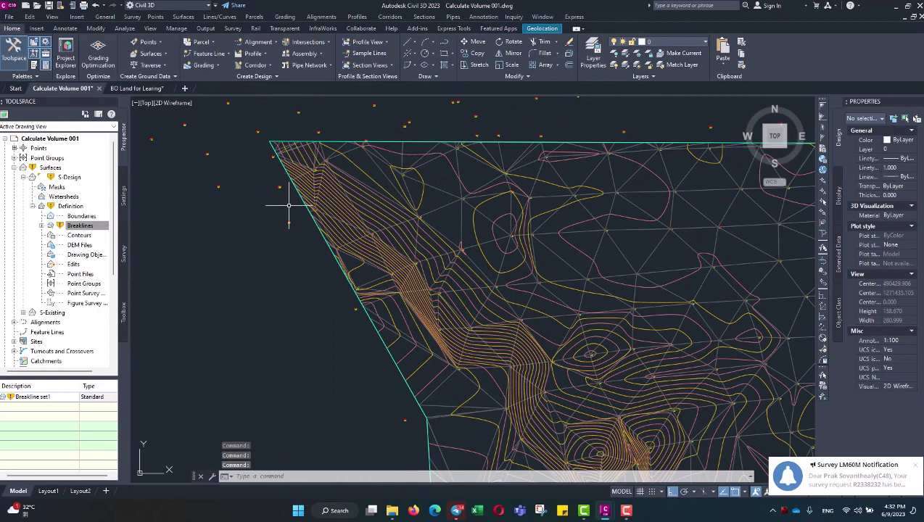
scroll(286, 207, "up", 2)
scroll(288, 218, "up", 2)
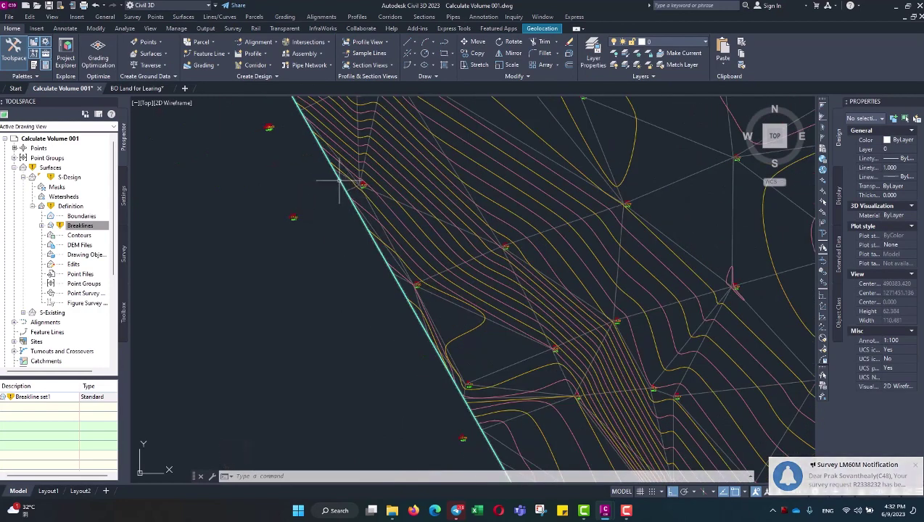
left_click(340, 180)
scroll(312, 217, "down", 6)
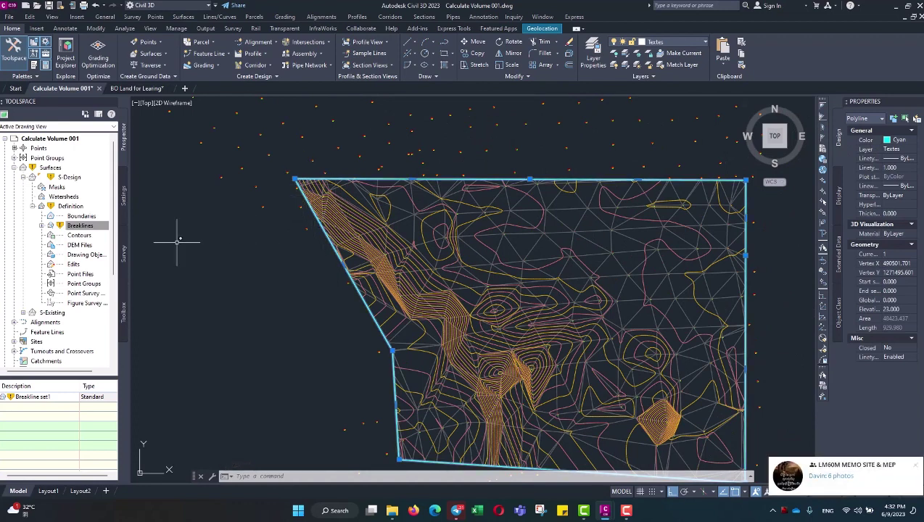
Step: Add the cyan polyline to S-Design's Boundaries as Outer boundary Boundary2
left_click(97, 225)
left_click(99, 216)
right_click(106, 216)
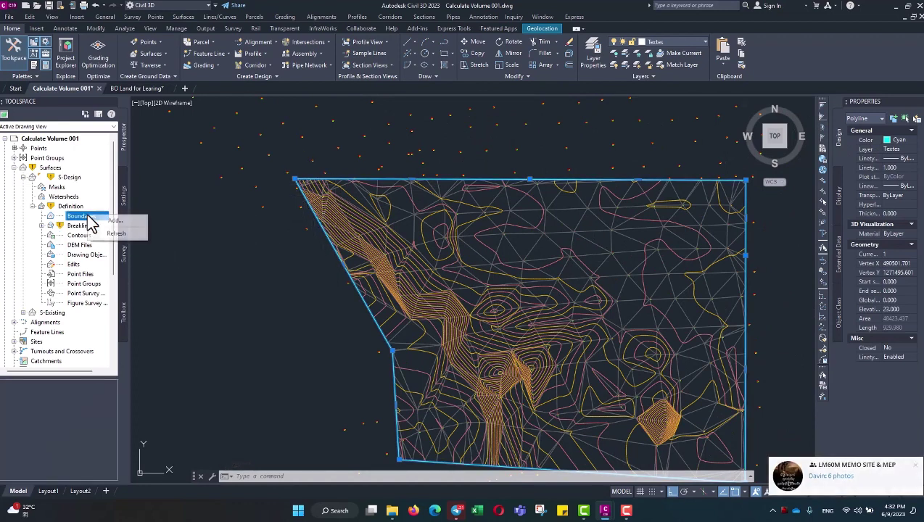
left_click(114, 220)
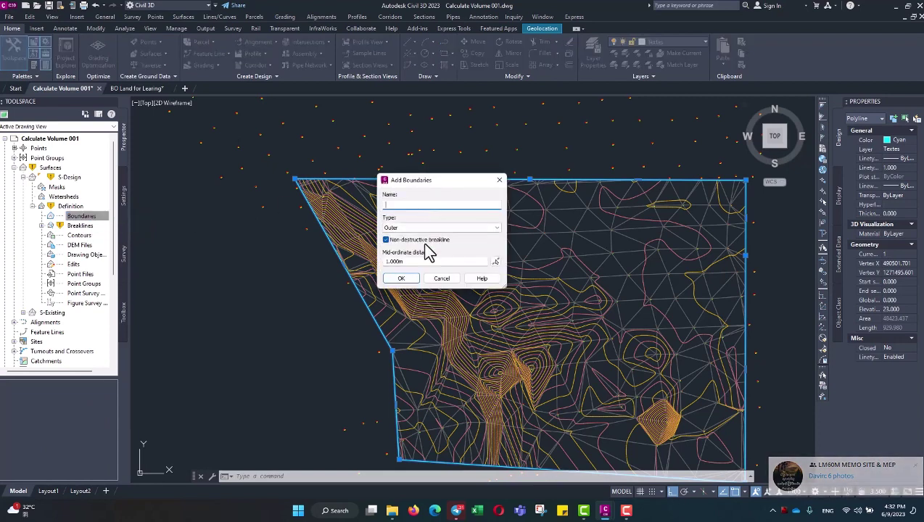
left_click(401, 278)
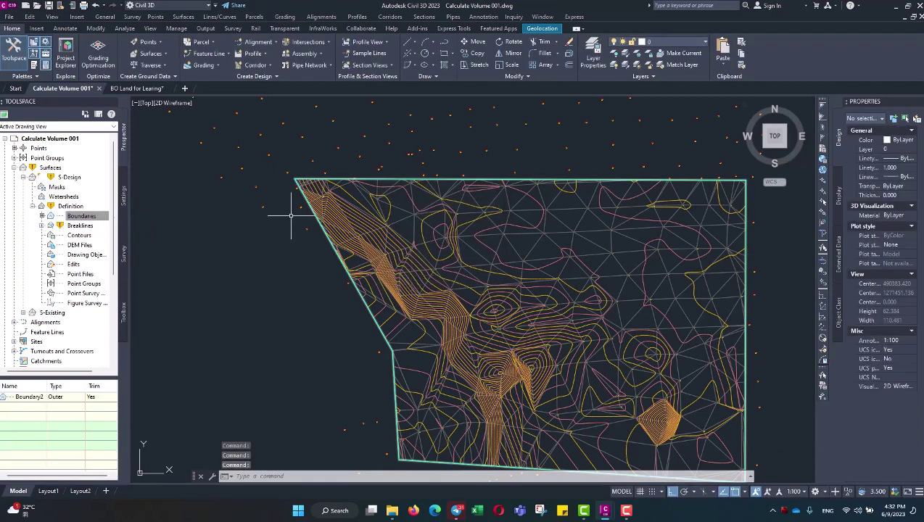
scroll(298, 184, "down", 2)
left_click(78, 216)
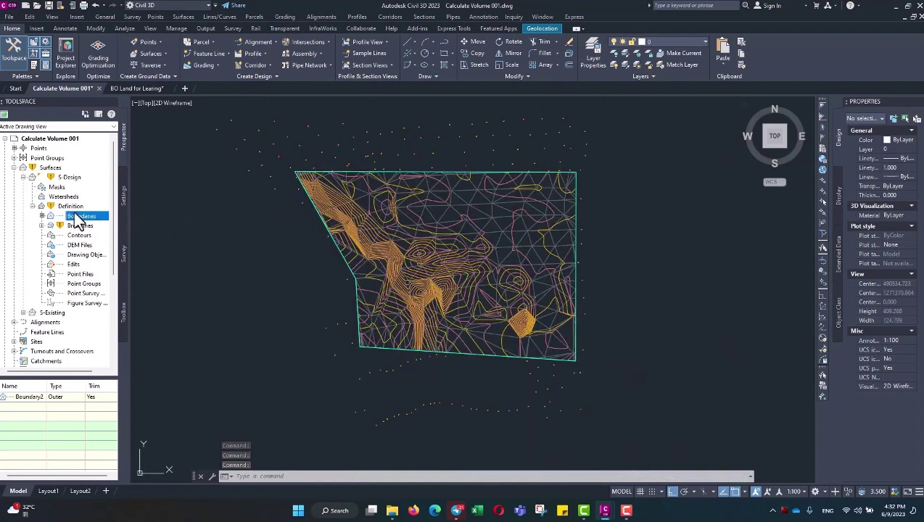
left_click(69, 178)
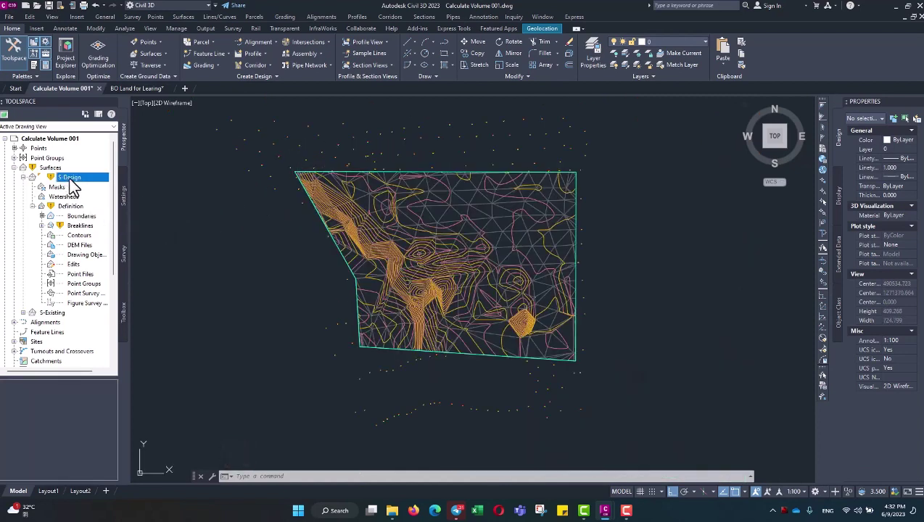
right_click(76, 185)
left_click(101, 206)
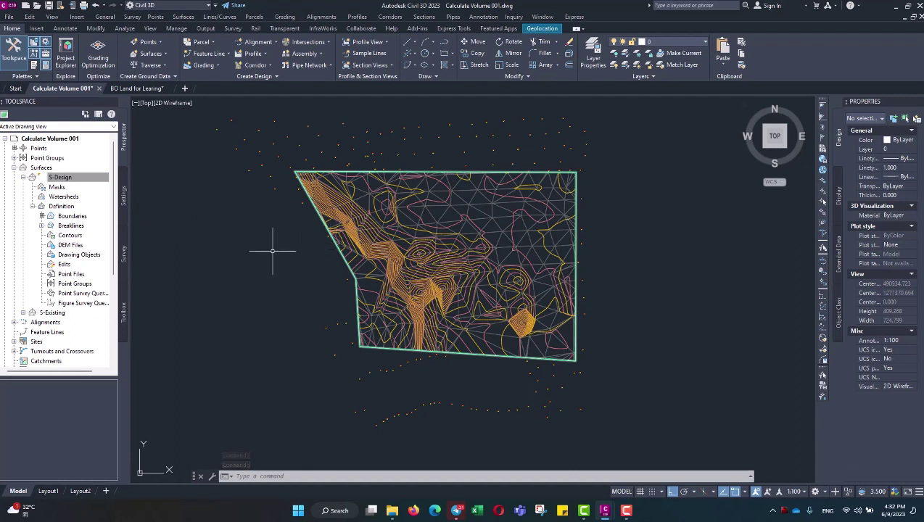
left_click(22, 177)
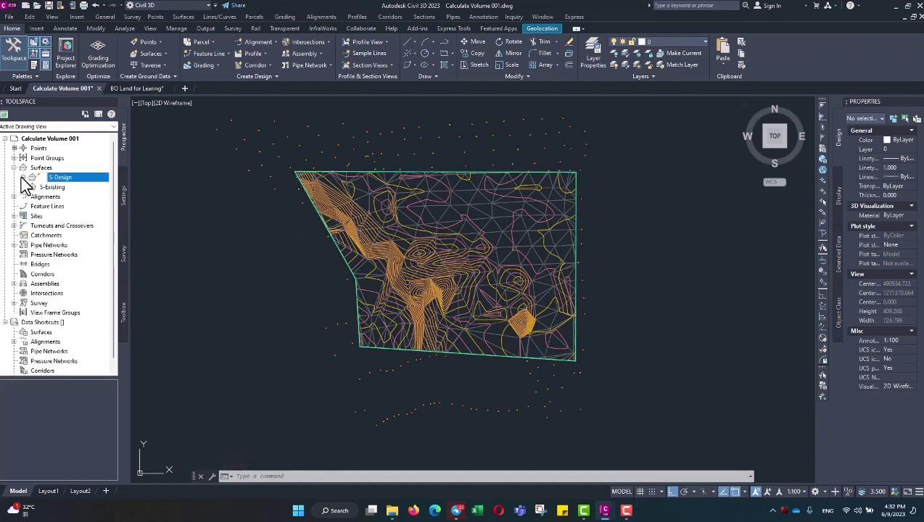
left_click(58, 187)
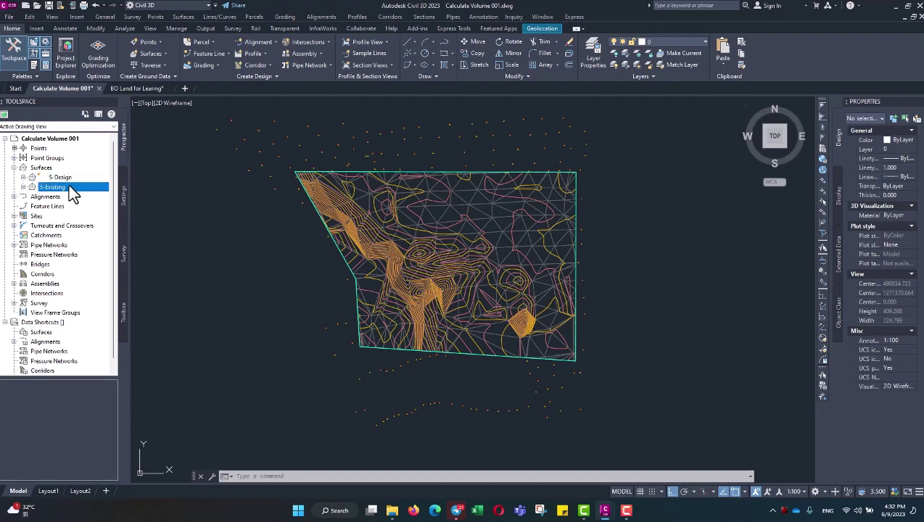
left_click(62, 177)
left_click(64, 186)
left_click(62, 177)
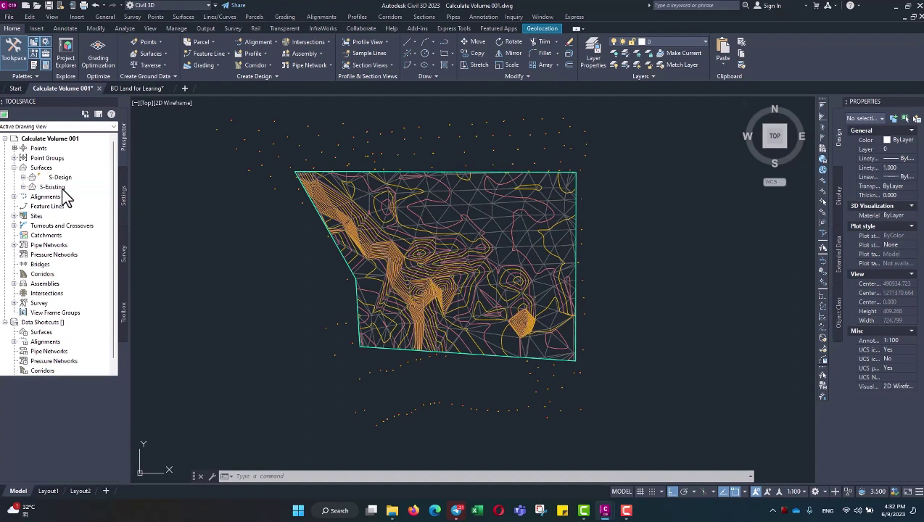
left_click(68, 186)
left_click(62, 177)
left_click(63, 188)
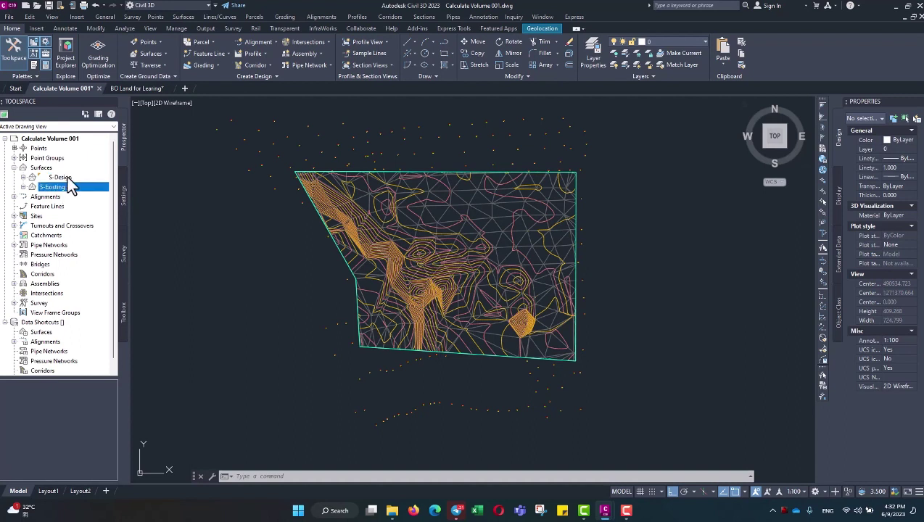
left_click(66, 178)
left_click(63, 187)
left_click(202, 232)
left_click(193, 214)
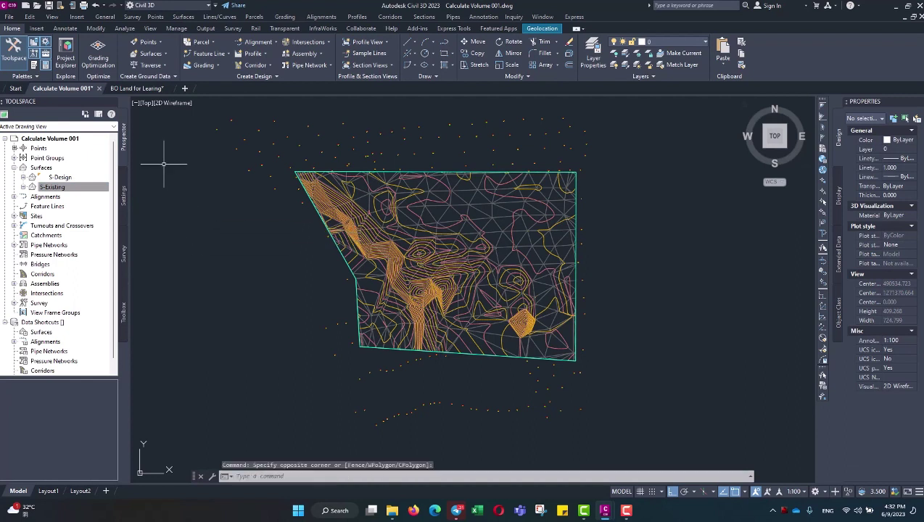
Step: From the Analyze tab's Volumes Dashboard, create a new TIN volume surface named V-Design
left_click(120, 29)
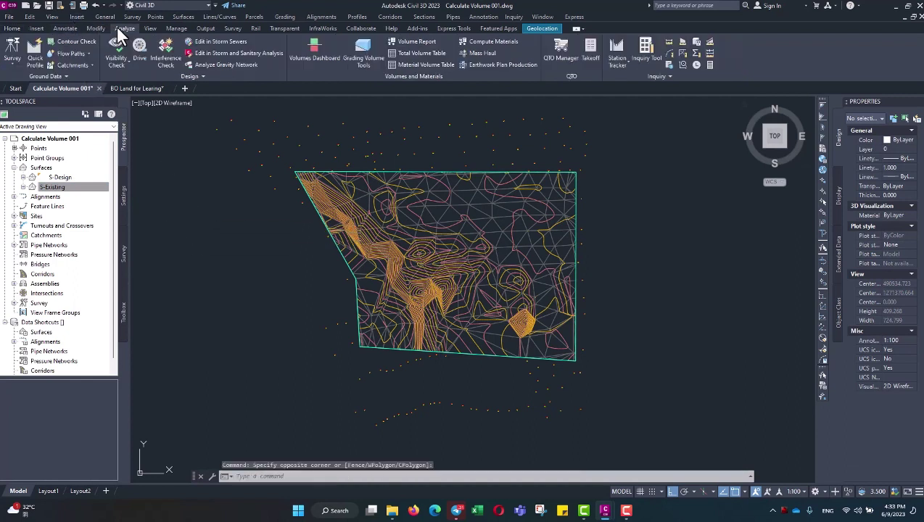
left_click(314, 55)
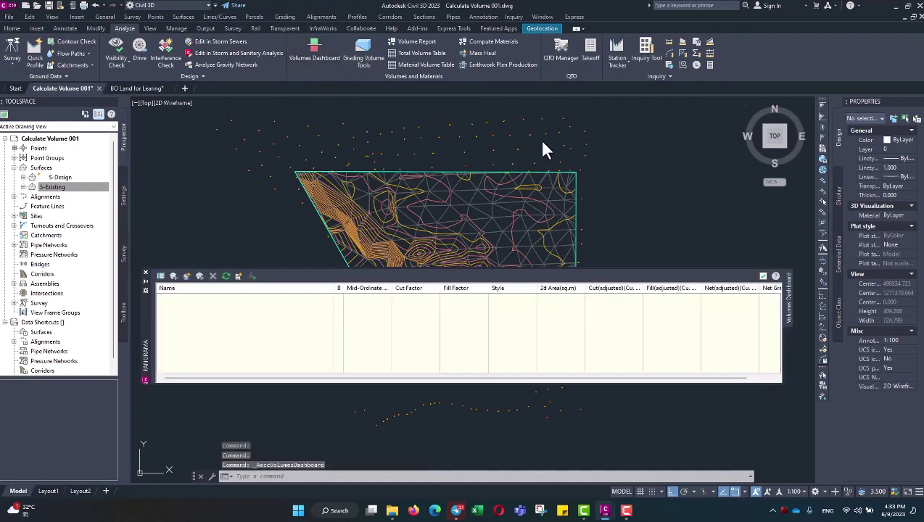
left_click(186, 277)
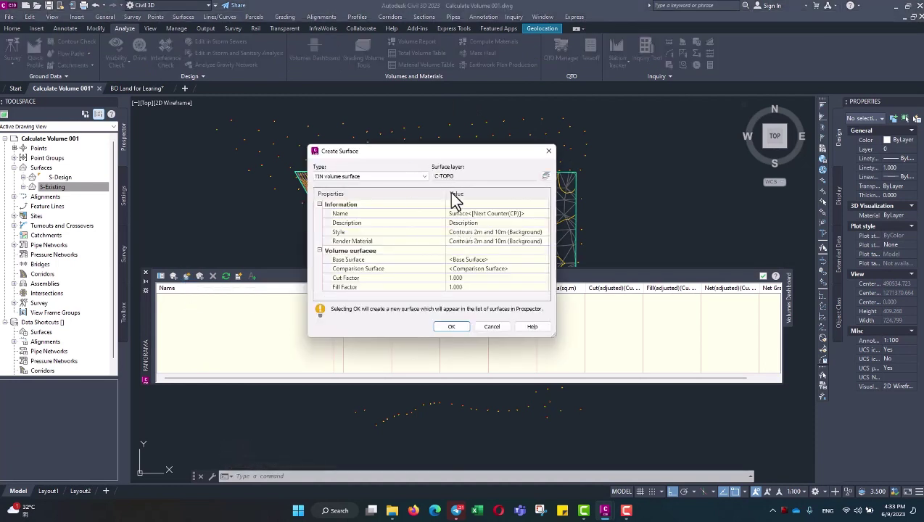
left_click(534, 214)
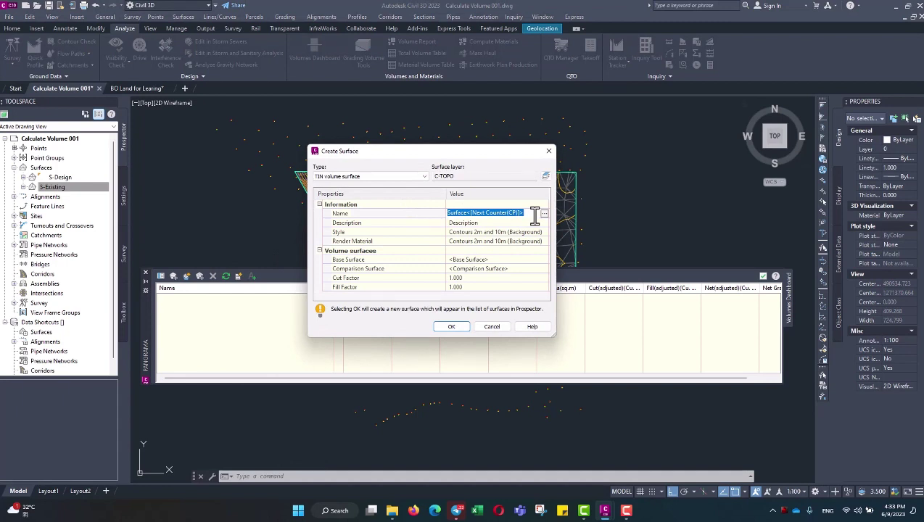
type("V-D")
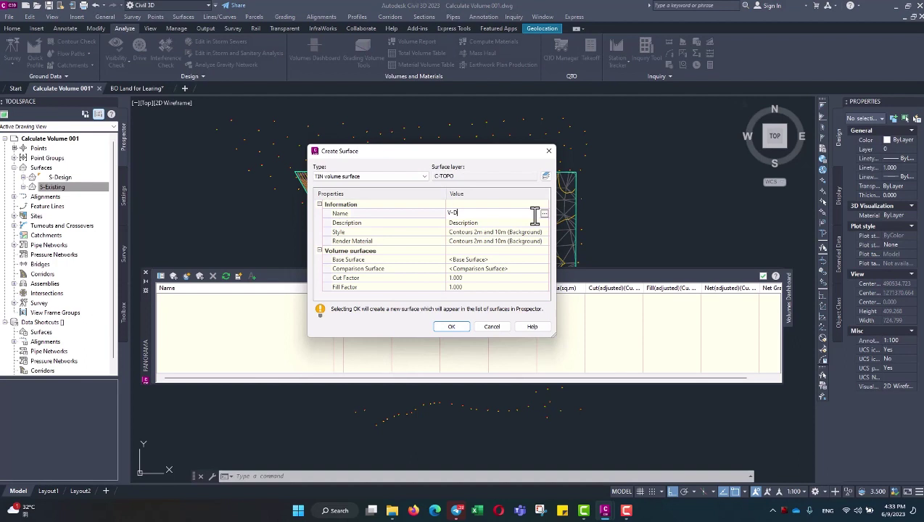
type("esign")
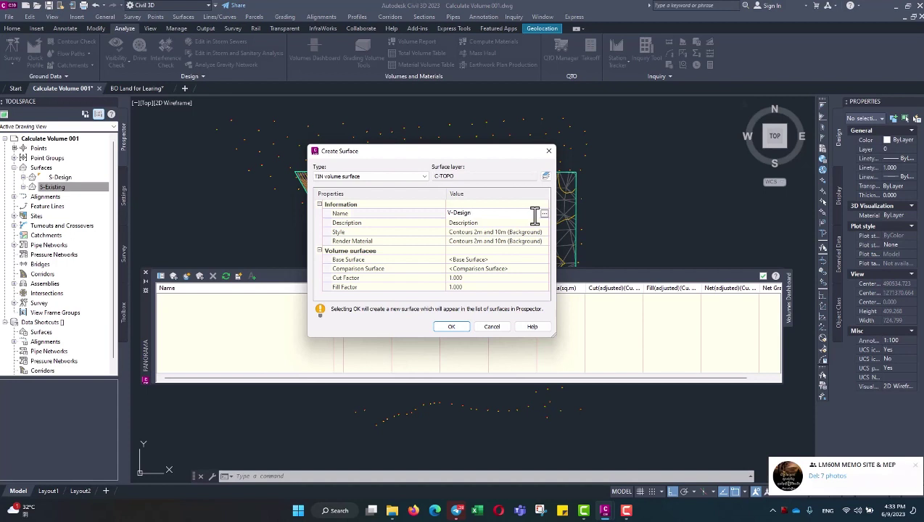
left_click(511, 260)
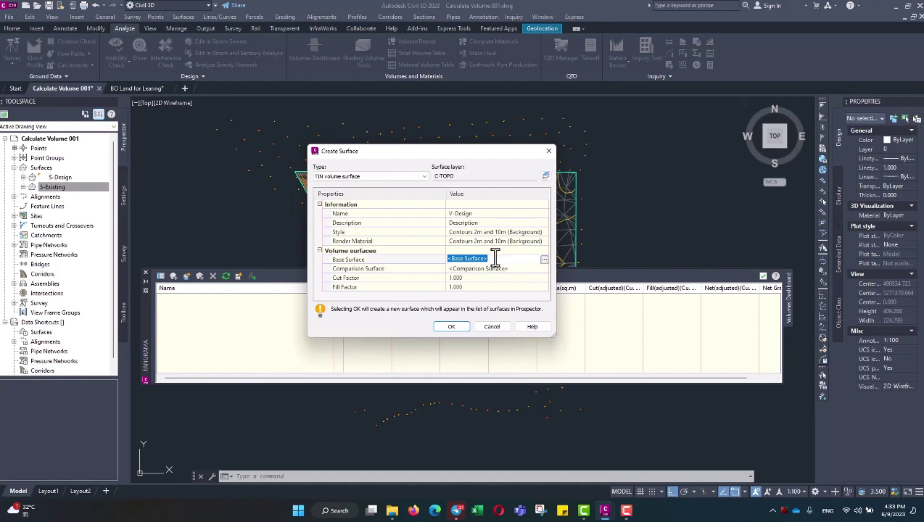
Step: Set the base surface to S-Existing and the comparison surface to S-Design
left_click(544, 260)
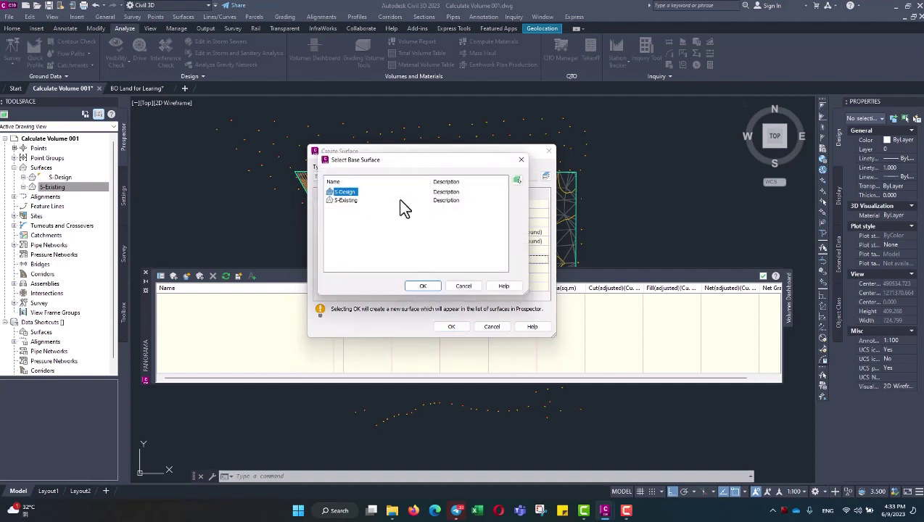
left_click(346, 201)
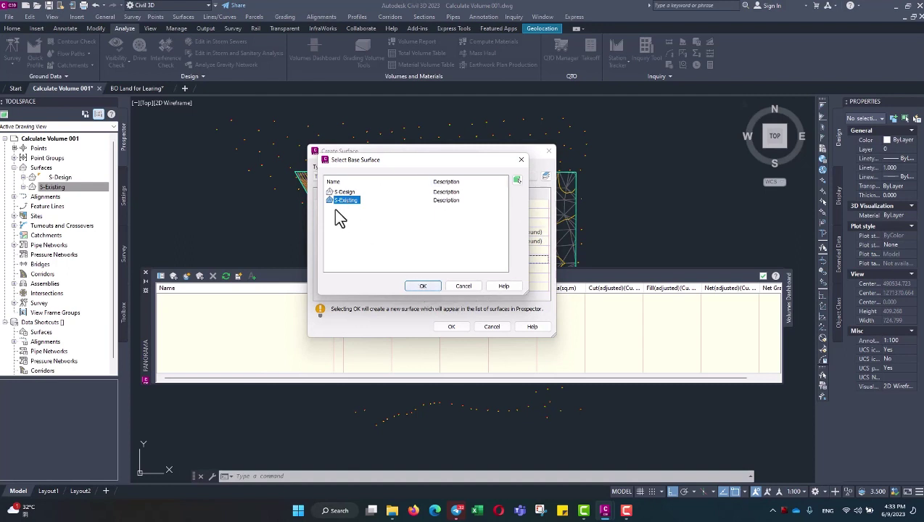
left_click(419, 287)
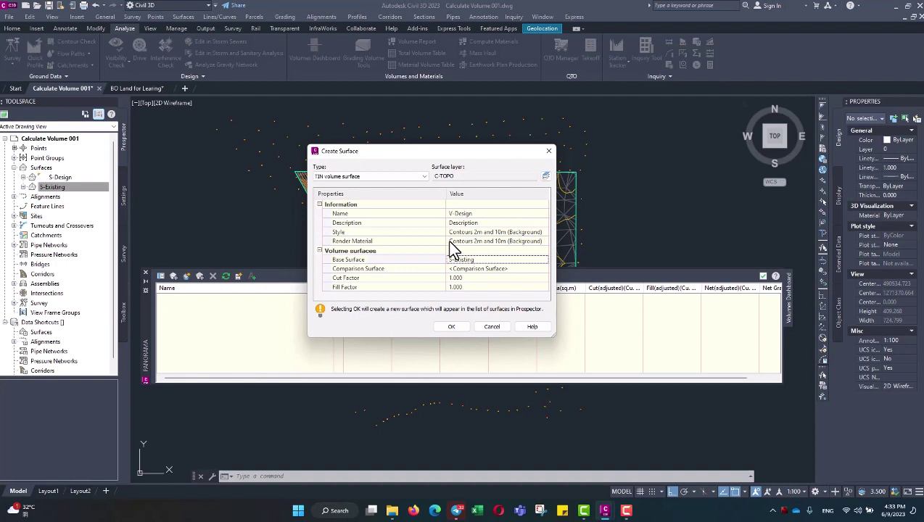
left_click(512, 270)
left_click(544, 268)
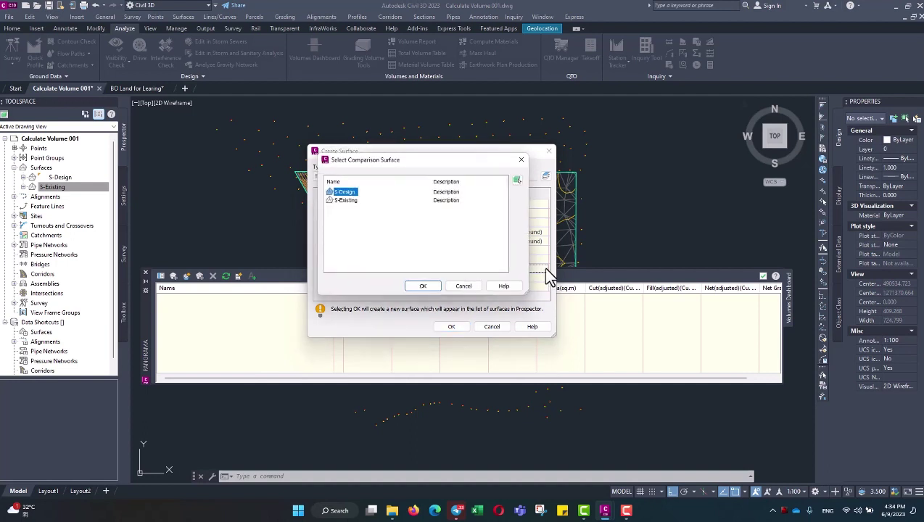
left_click(433, 287)
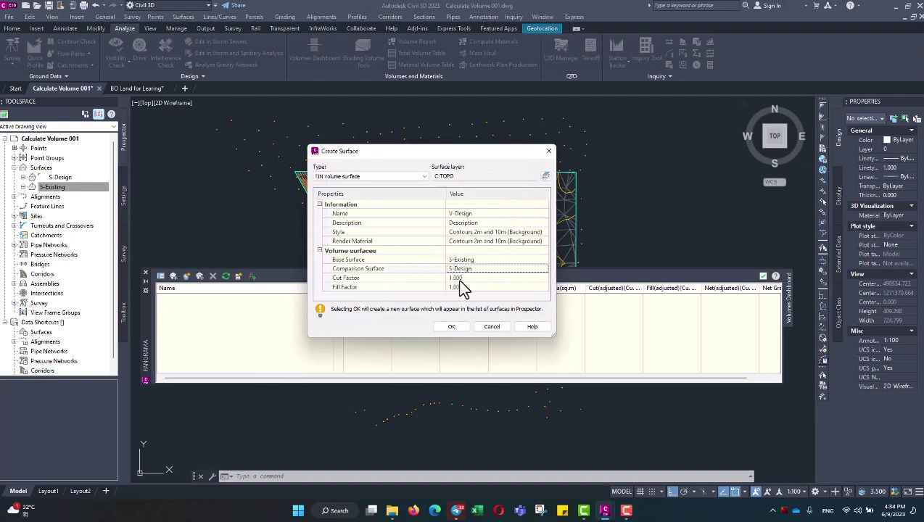
Step: Set both cut and fill factors to 1.2 and create the V-Design volume surface
left_click(364, 278)
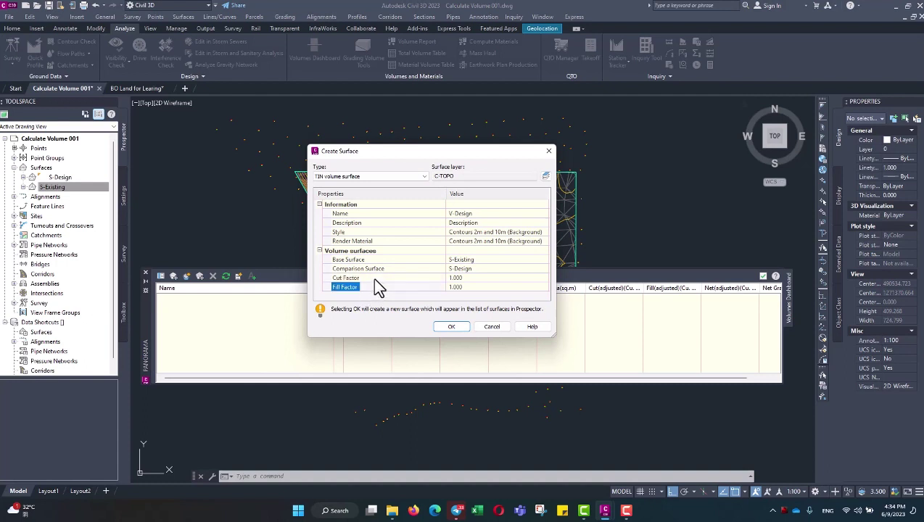
left_click(370, 286)
left_click(449, 277)
type("1.2")
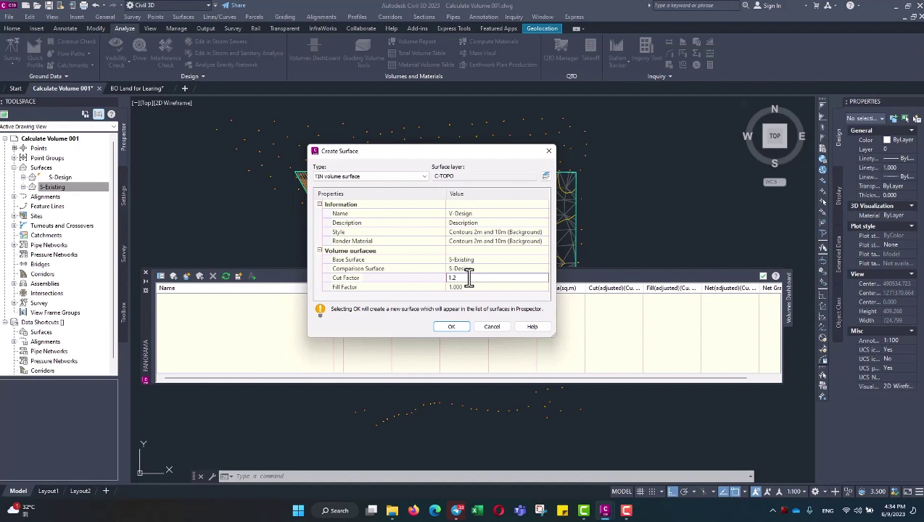
key("Return")
left_click(466, 287)
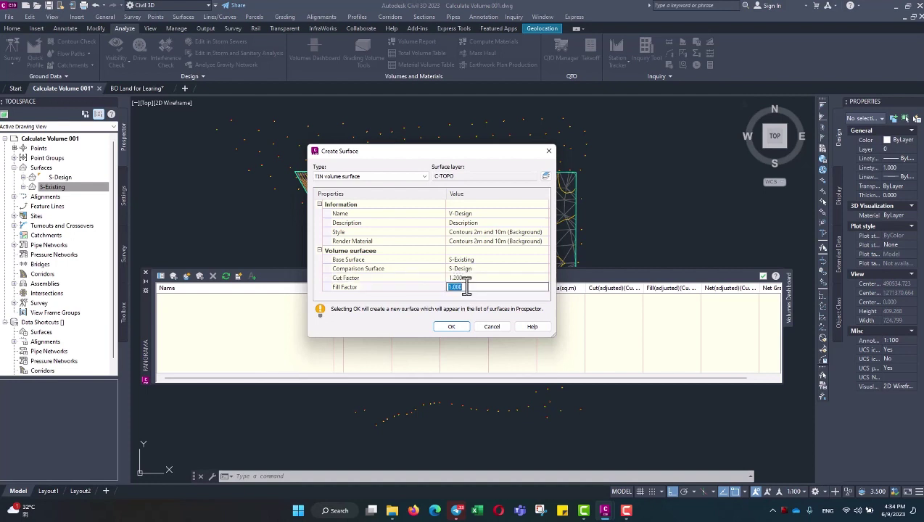
type("1.2")
key("Return")
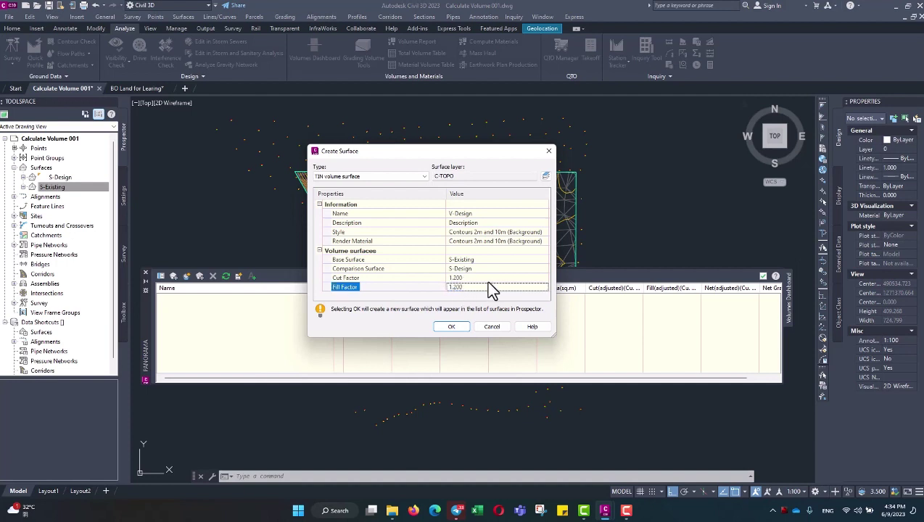
left_click(452, 327)
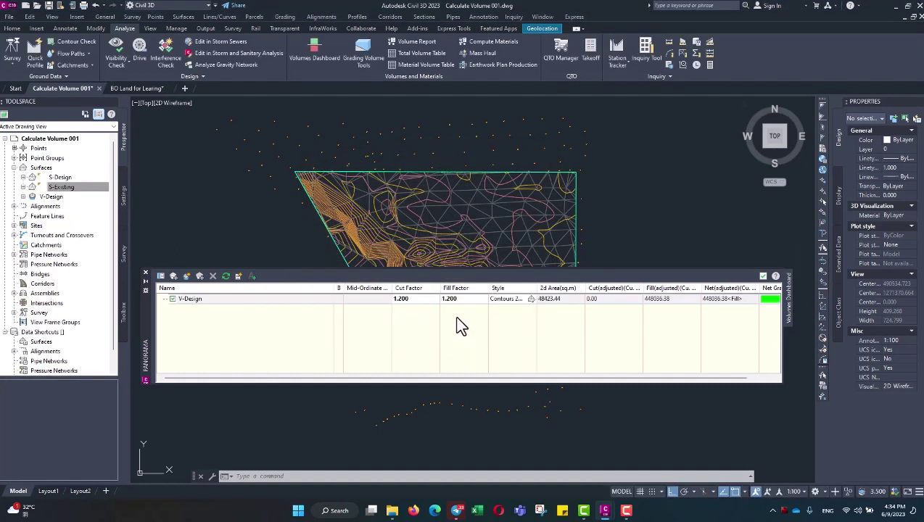
Step: Check V-Design's fill volume of 448036.38 in the Volumes Dashboard, then close the dashboard
left_click(195, 301)
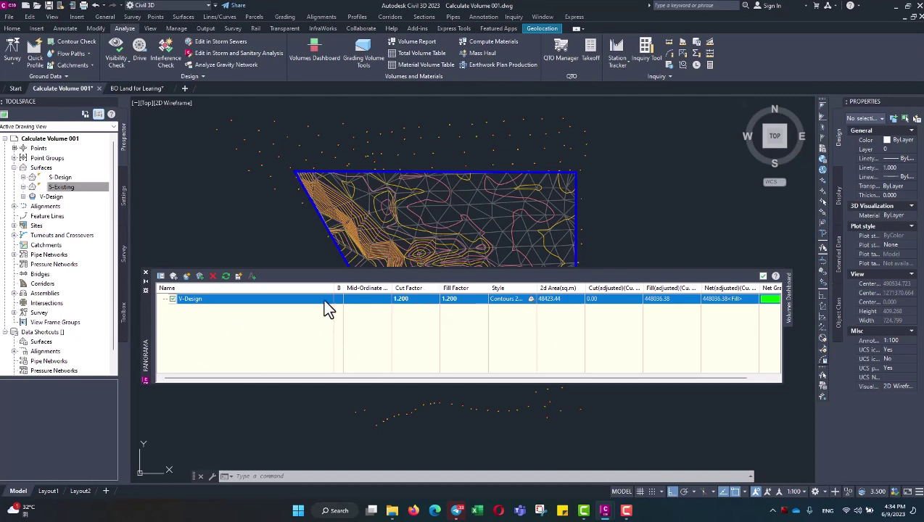
mouse_move(147, 312)
left_mouse_down()
mouse_move(126, 263)
mouse_move(137, 241)
left_mouse_up()
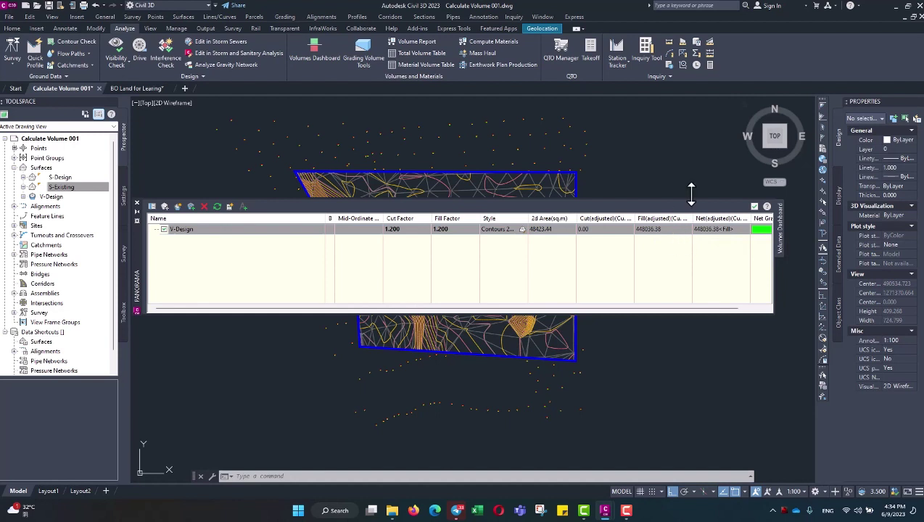
left_click(754, 207)
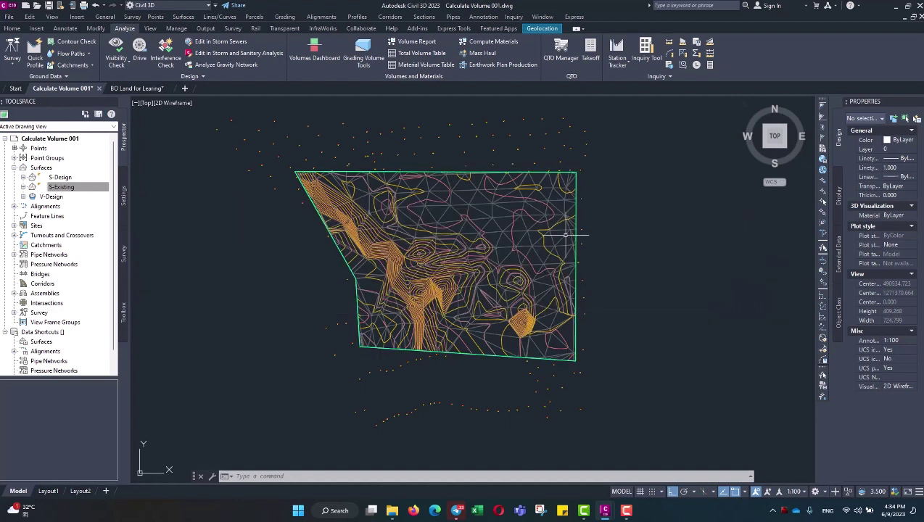
left_click(49, 198)
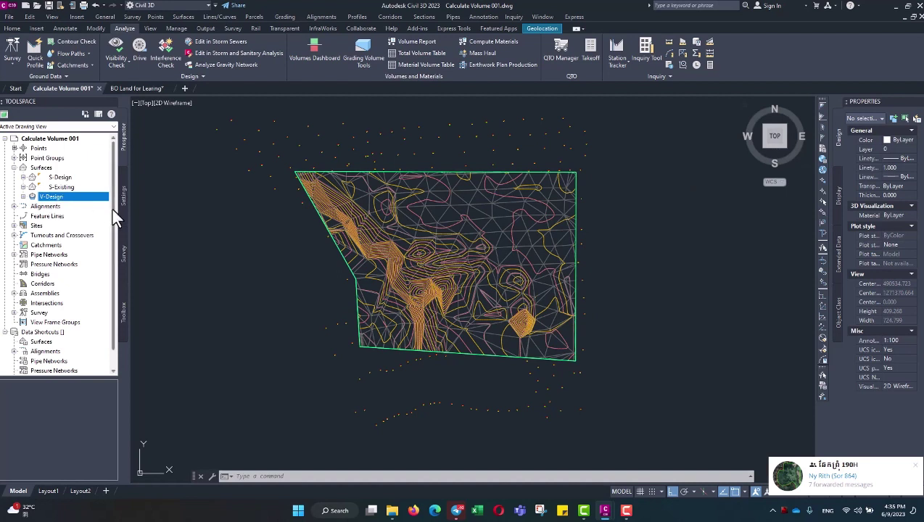
left_click(23, 196)
left_click(32, 226)
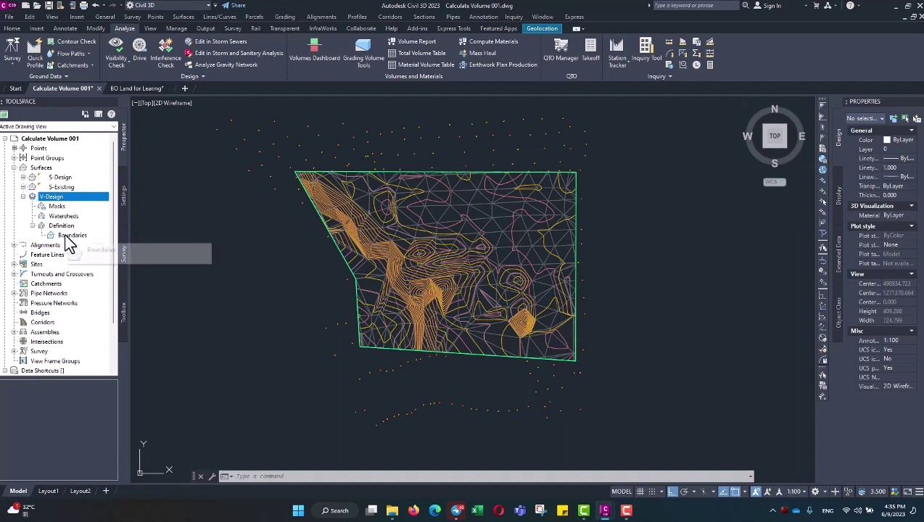
left_click(42, 227)
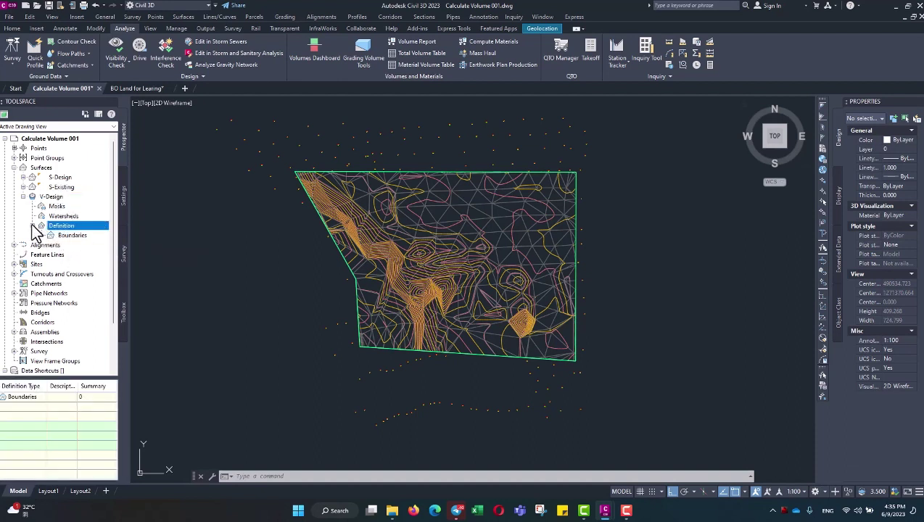
left_click(22, 197)
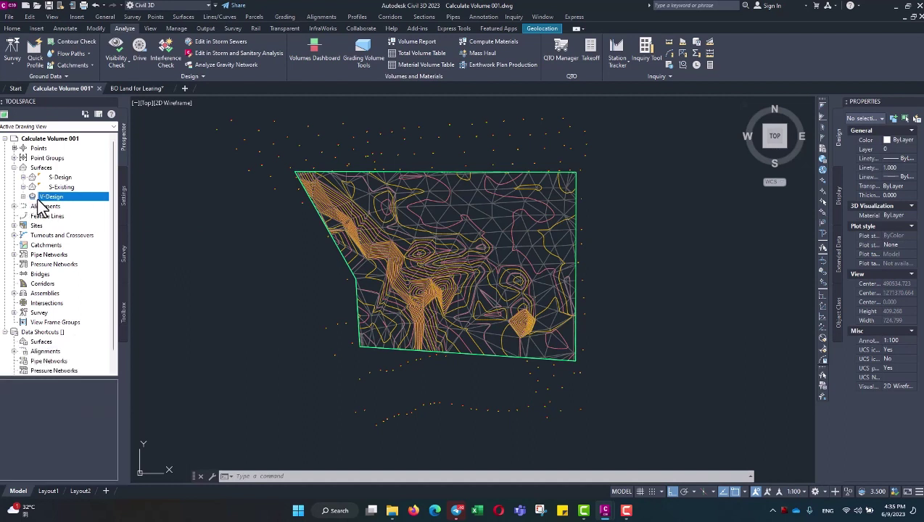